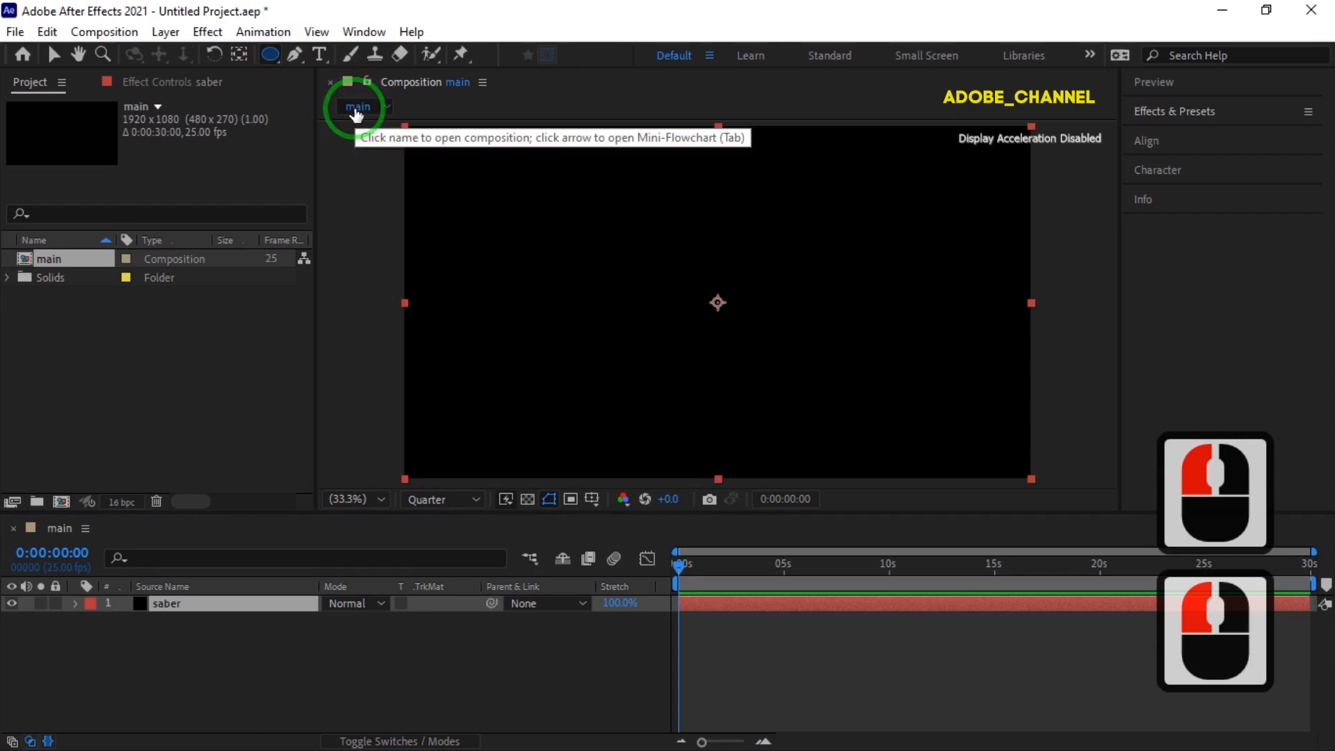
# Draw a circular mask centred on the saber layer and apply the Saber effect to the layer.
pyautogui.moveTo(718, 302)
pyautogui.mouseDown()
pyautogui.moveTo(796, 361)
pyautogui.moveTo(769, 326)
pyautogui.mouseUp()
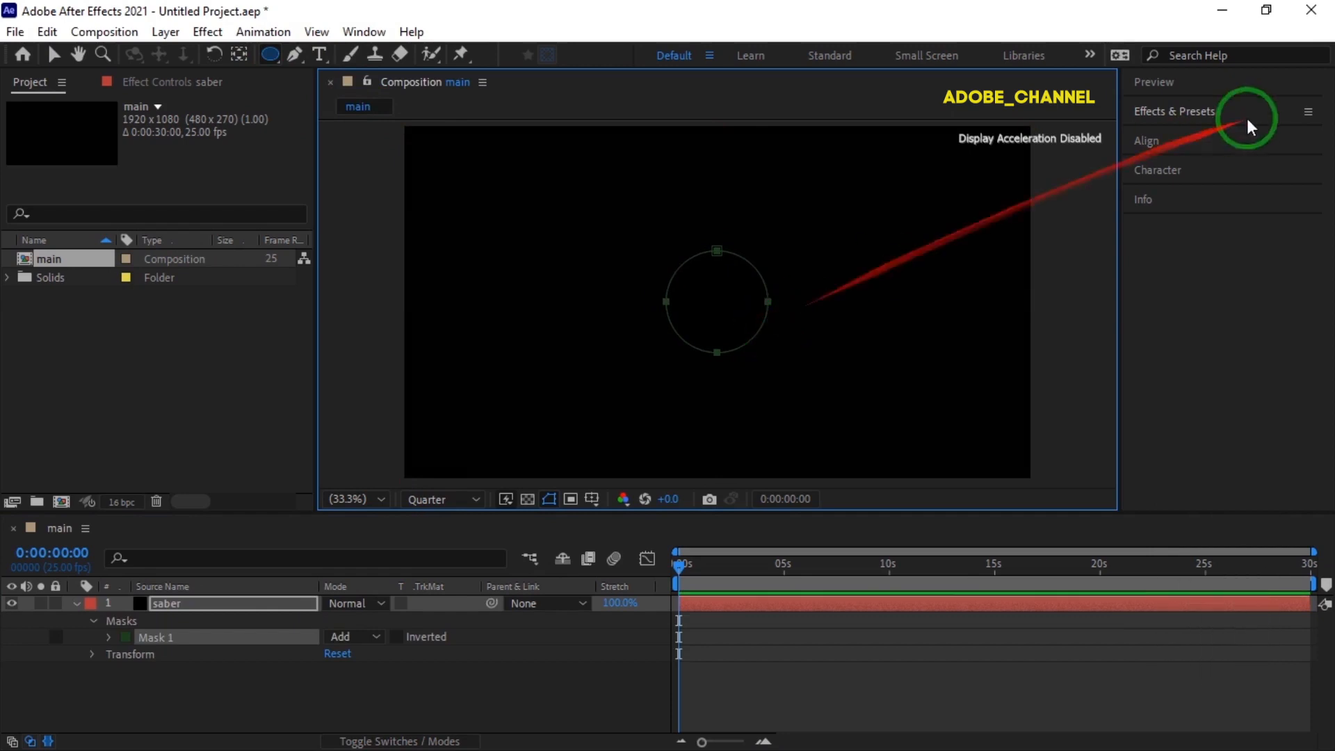
pyautogui.click(1245, 112)
pyautogui.click(1204, 134)
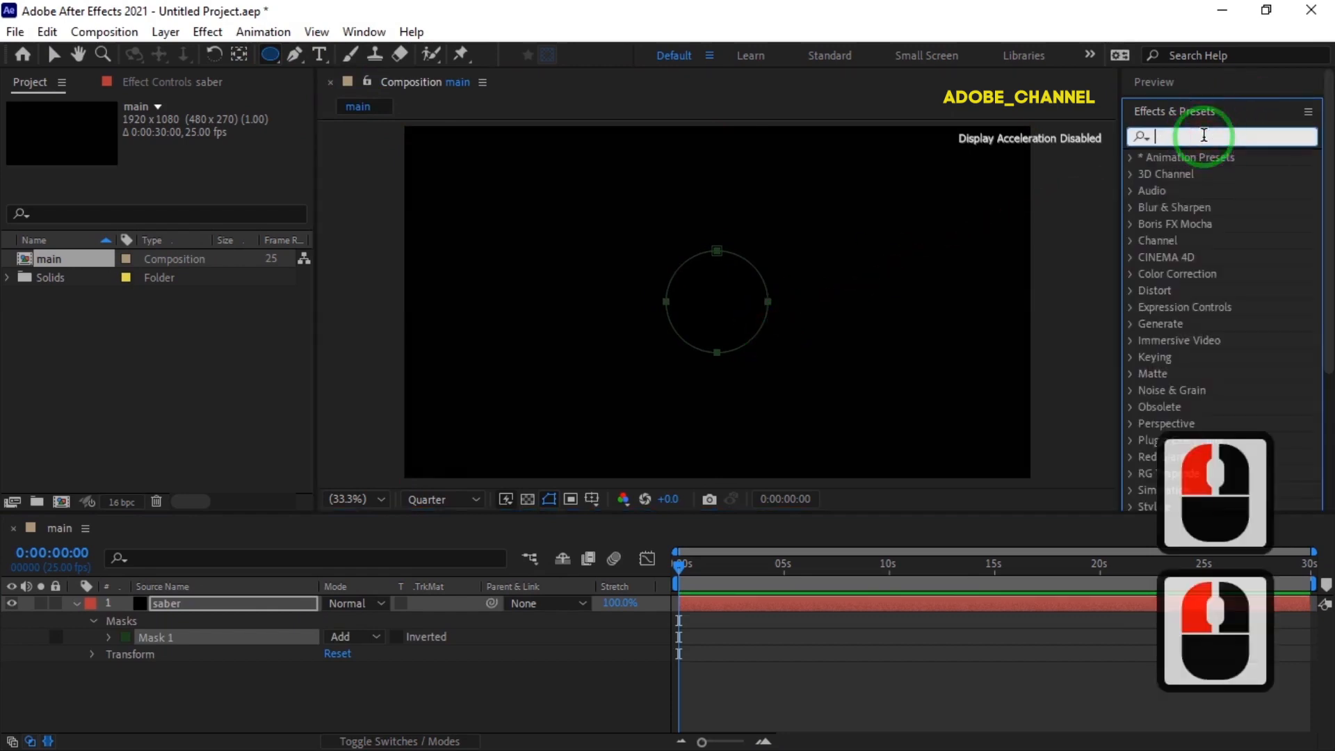
pyautogui.write('saber')
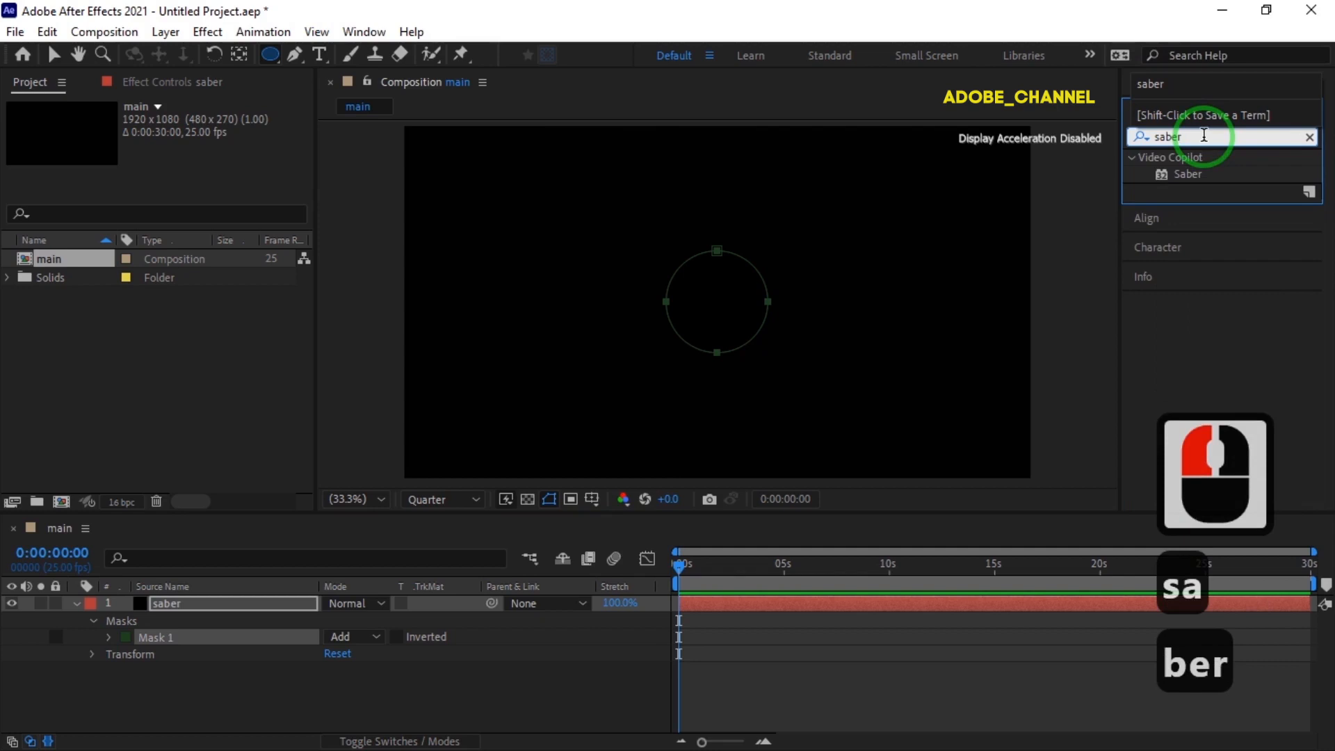
pyautogui.doubleClick(1191, 175)
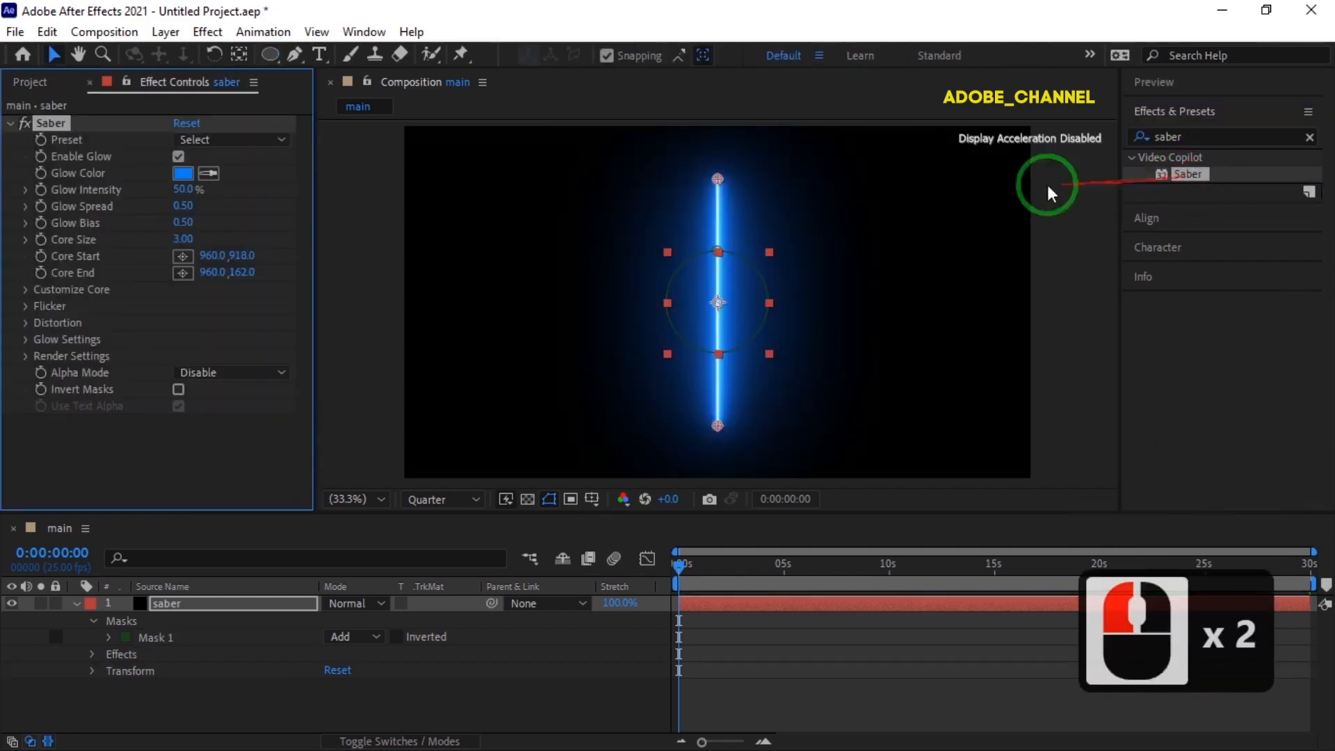
# Set the Saber effect's preset to Energy and its glow color to blue (0D01FF).
pyautogui.click(282, 141)
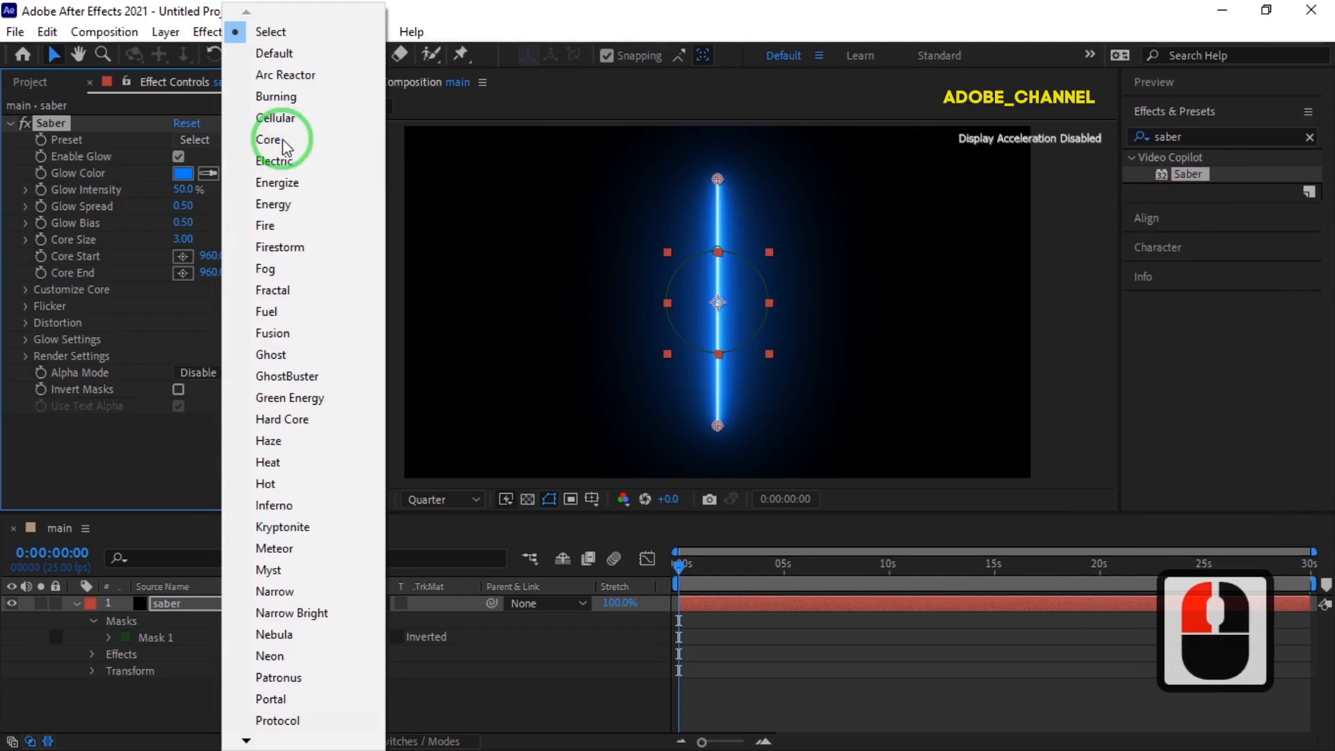
pyautogui.click(275, 204)
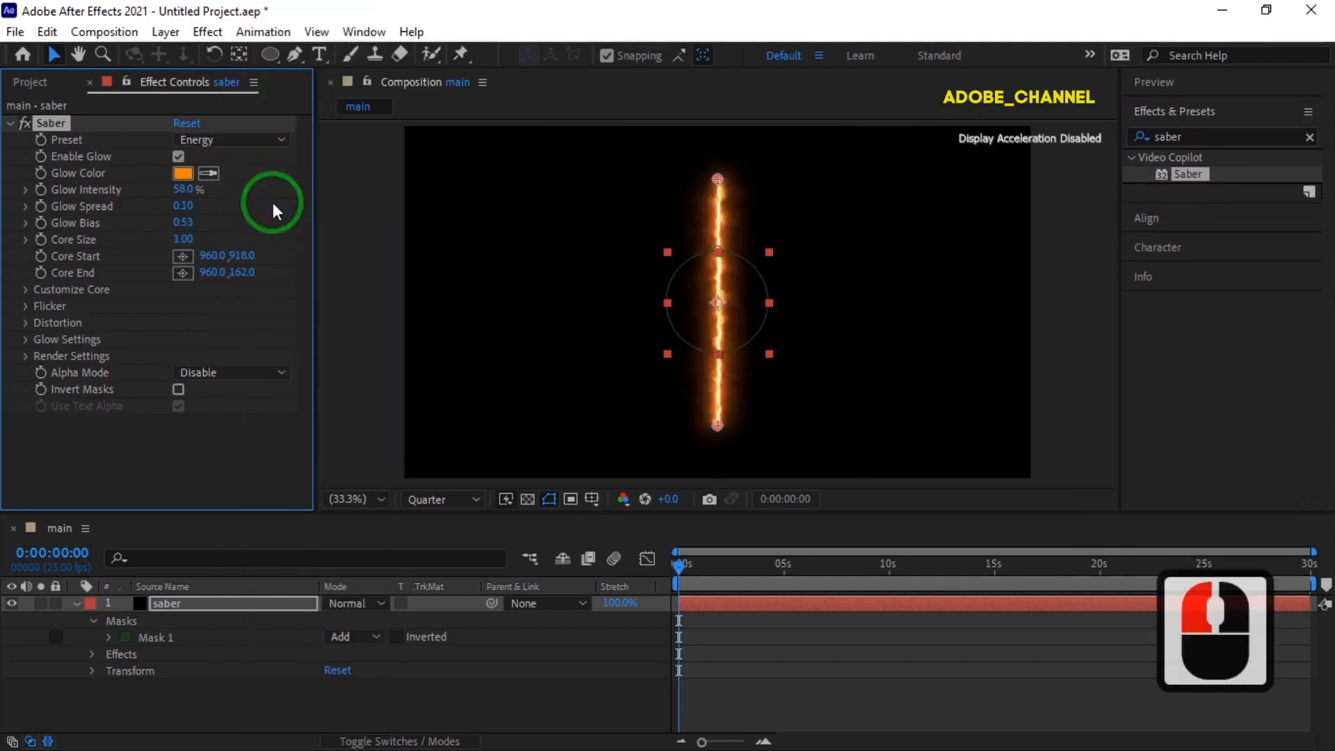
pyautogui.click(187, 174)
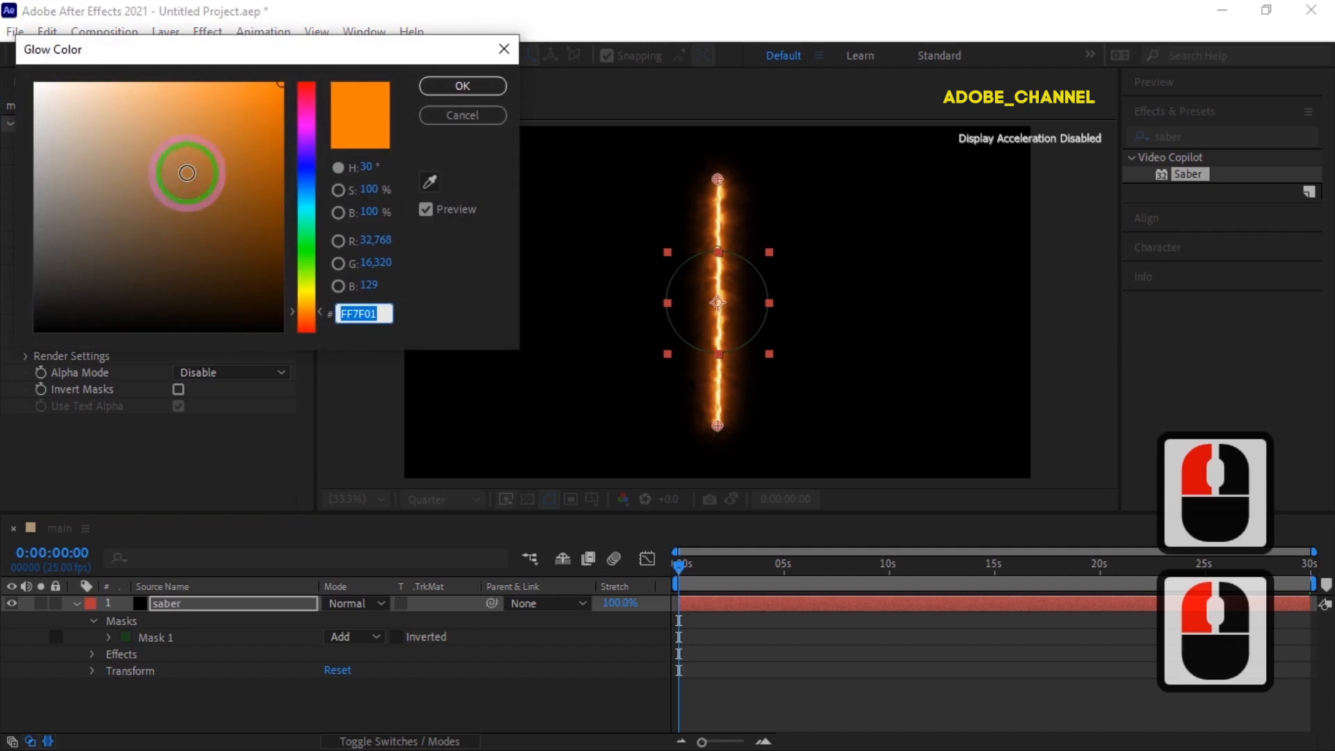
pyautogui.click(307, 170)
pyautogui.click(462, 86)
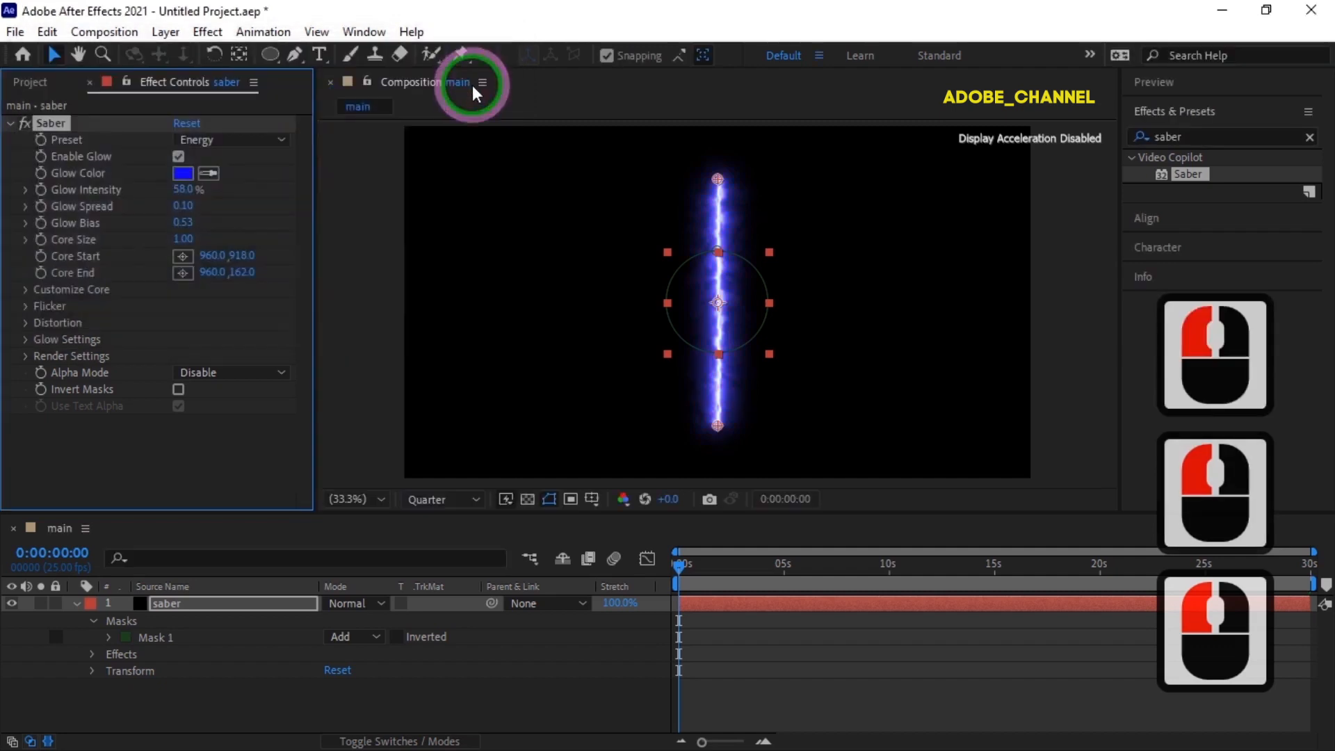
# Set the Saber effect's core type to Layer Masks so the glow follows the circle.
pyautogui.click(27, 290)
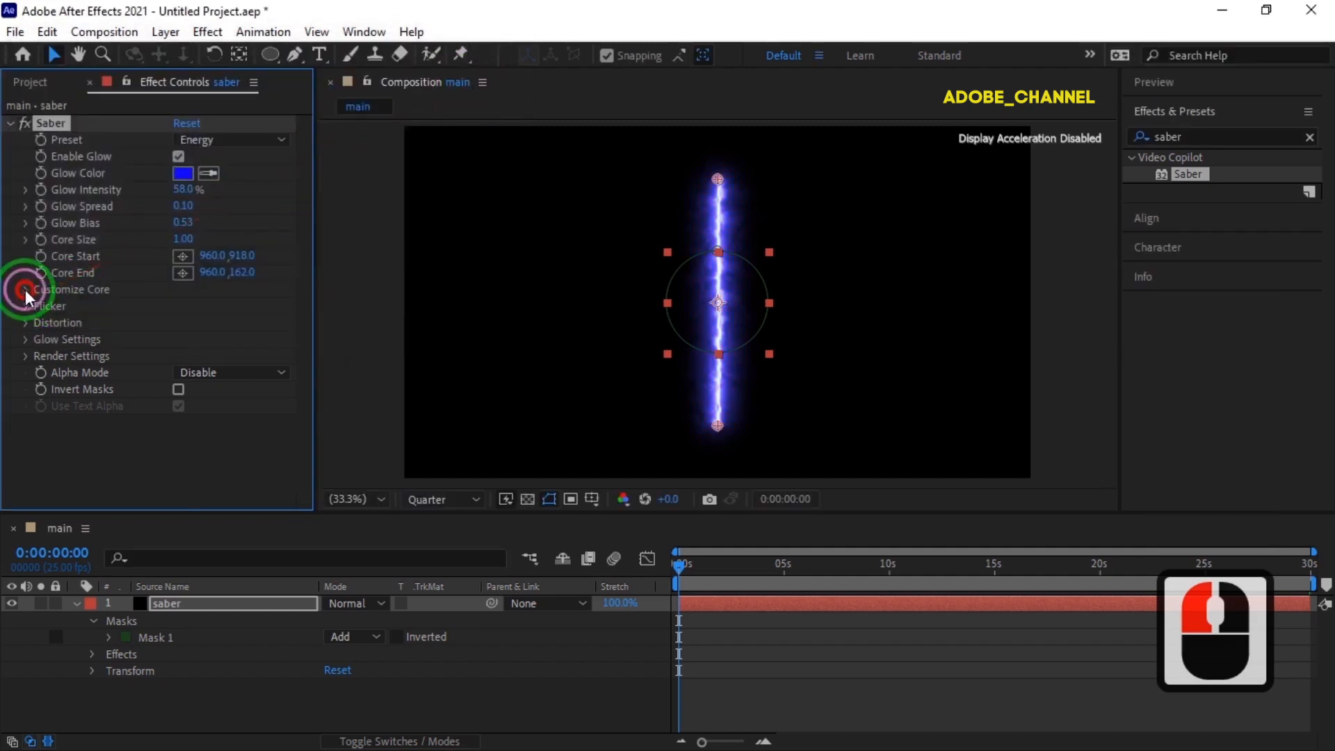
pyautogui.click(278, 301)
pyautogui.click(265, 344)
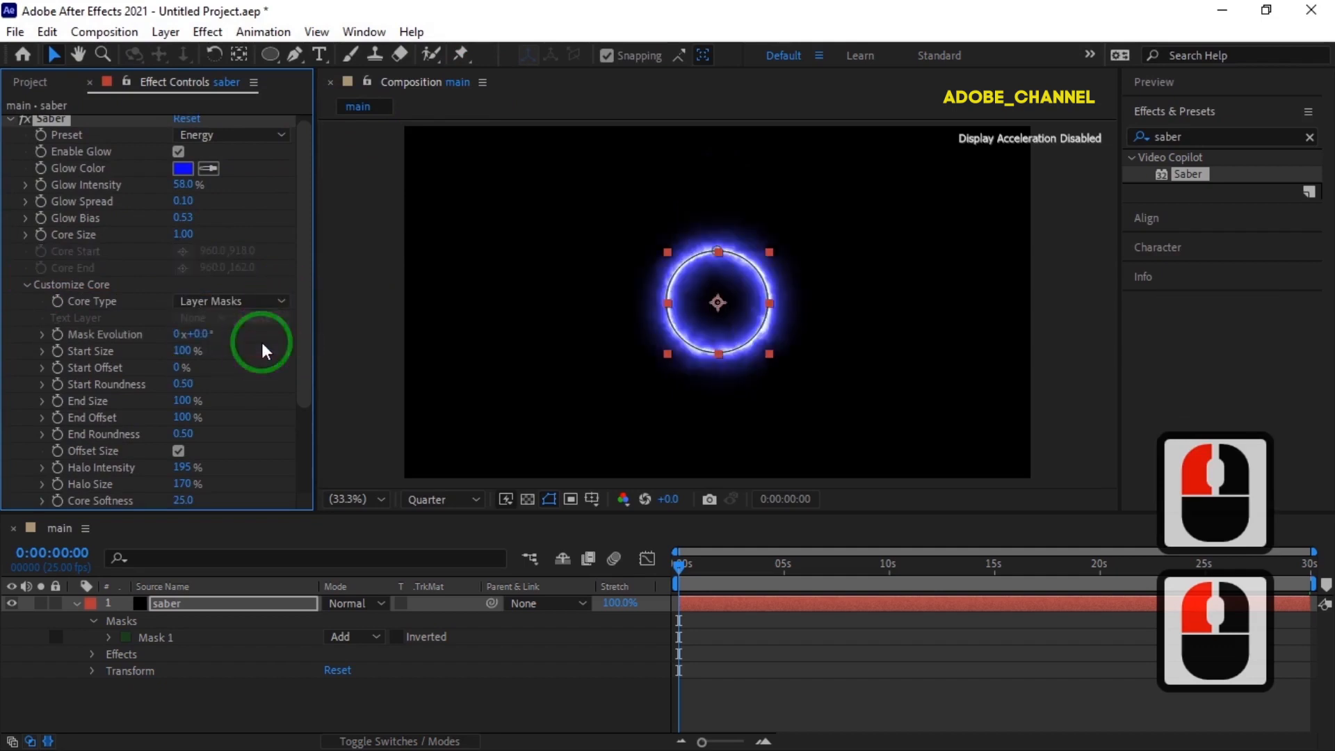
# Add a Glow Color keyframe at 0:00 and show the saber layer's keyframed properties in the timeline.
pyautogui.click(42, 170)
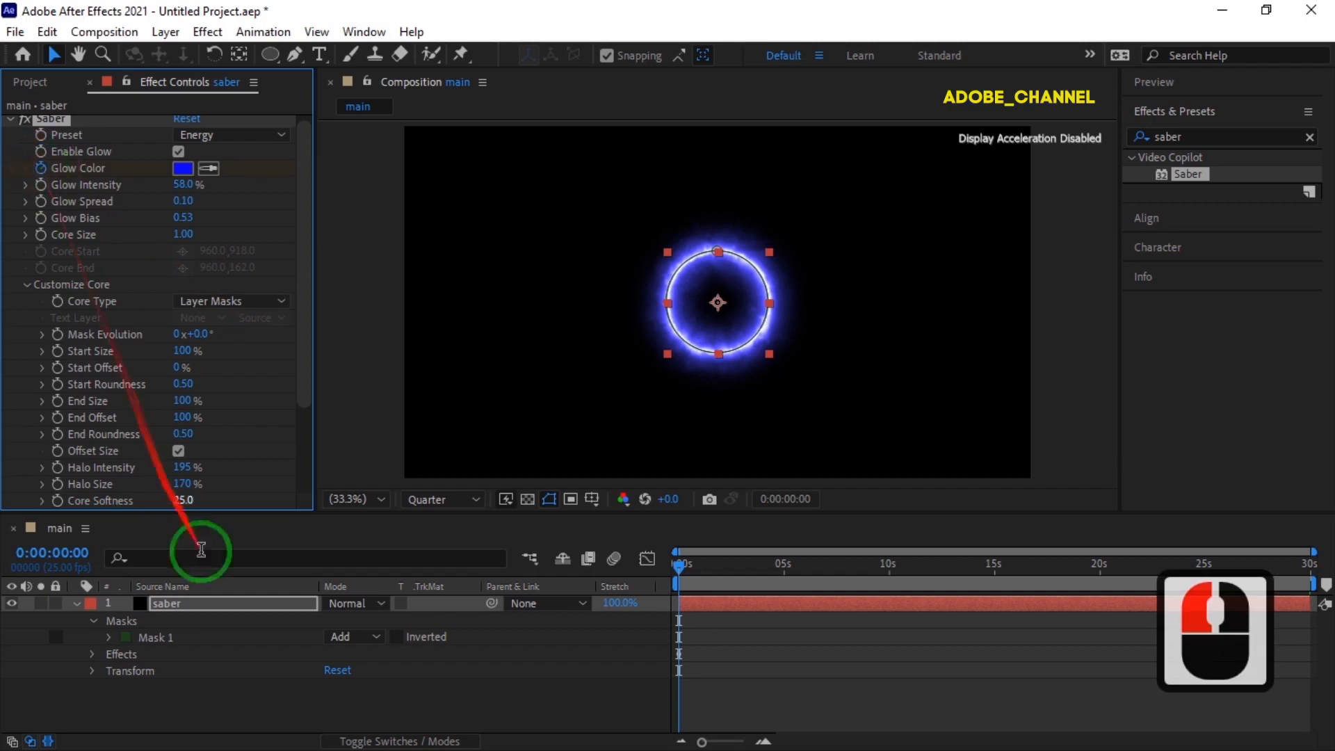
pyautogui.click(232, 602)
pyautogui.press('u')
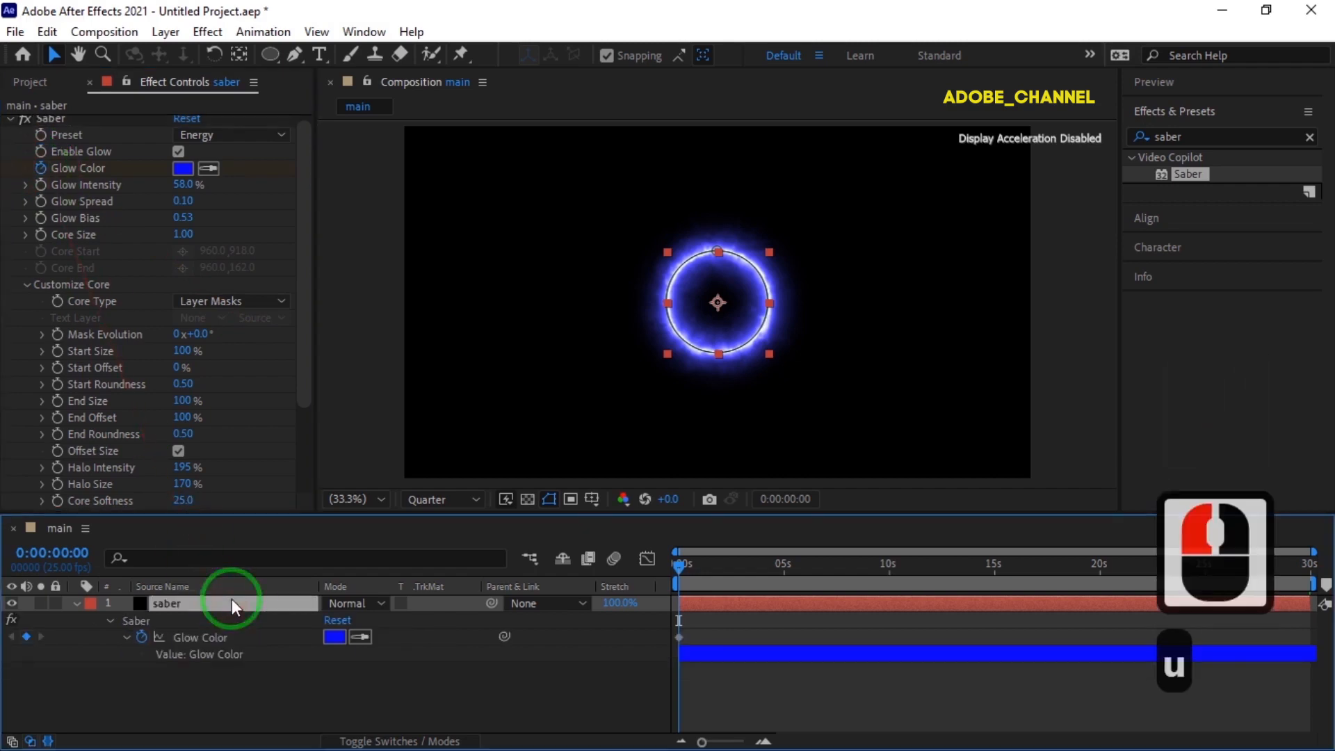
# Turn on keyframing for End Offset at 0:00 and set it to 0%.
pyautogui.click(58, 417)
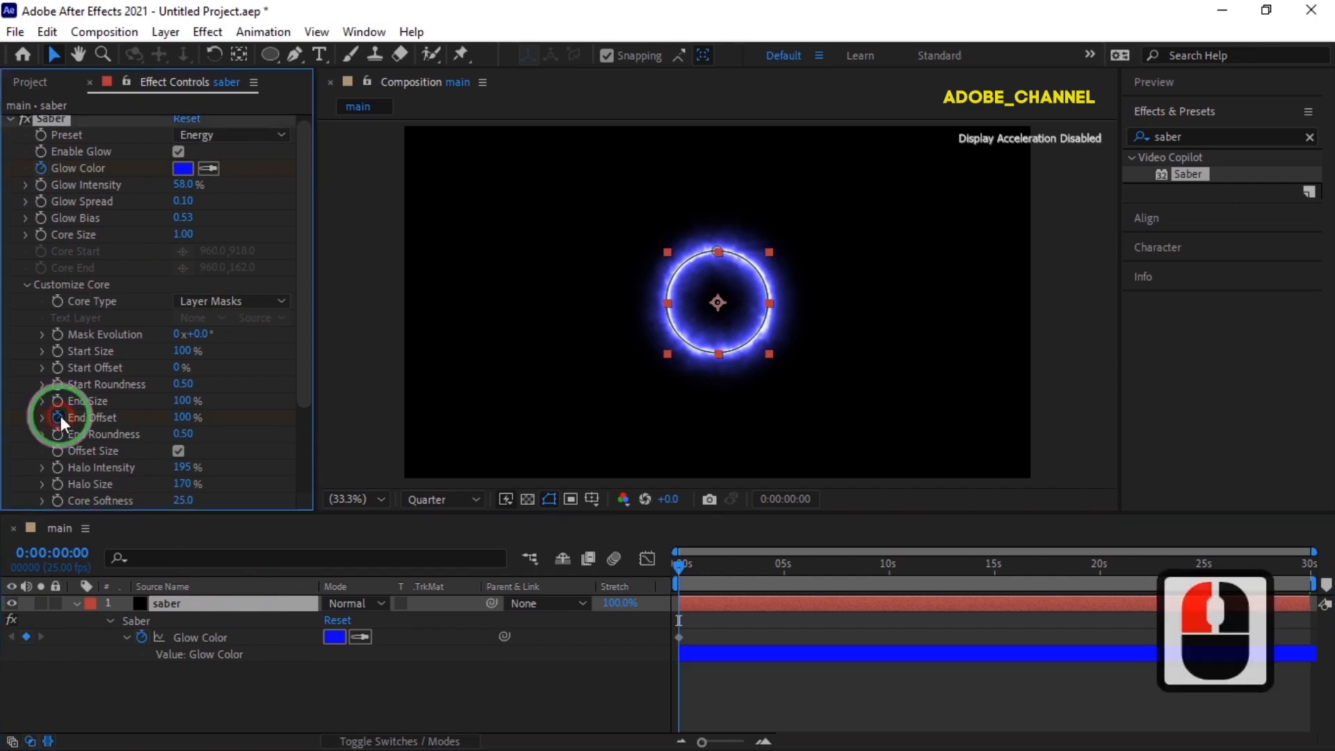
pyautogui.click(184, 417)
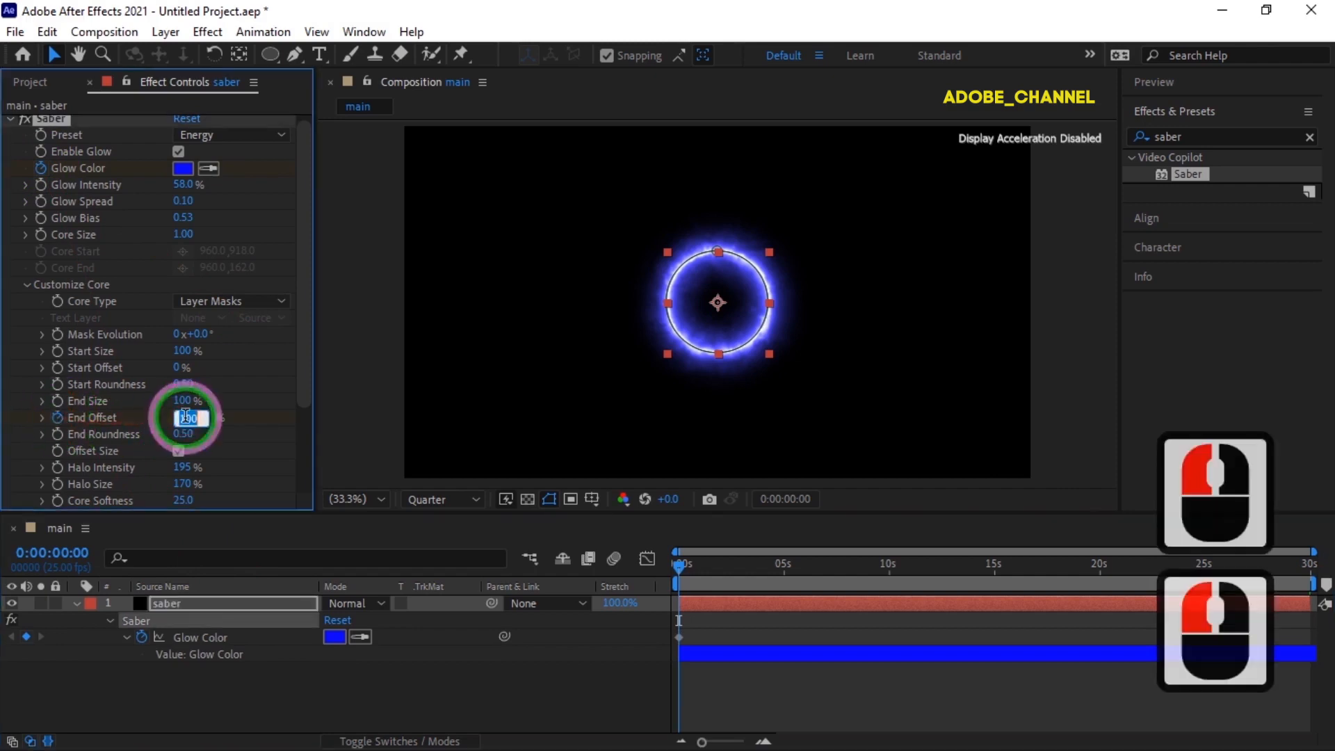
pyautogui.write('0')
pyautogui.press('Return')
# Set End Offset to 100% at the 5-second mark.
pyautogui.click(50, 553)
pyautogui.write('500')
pyautogui.press('Return')
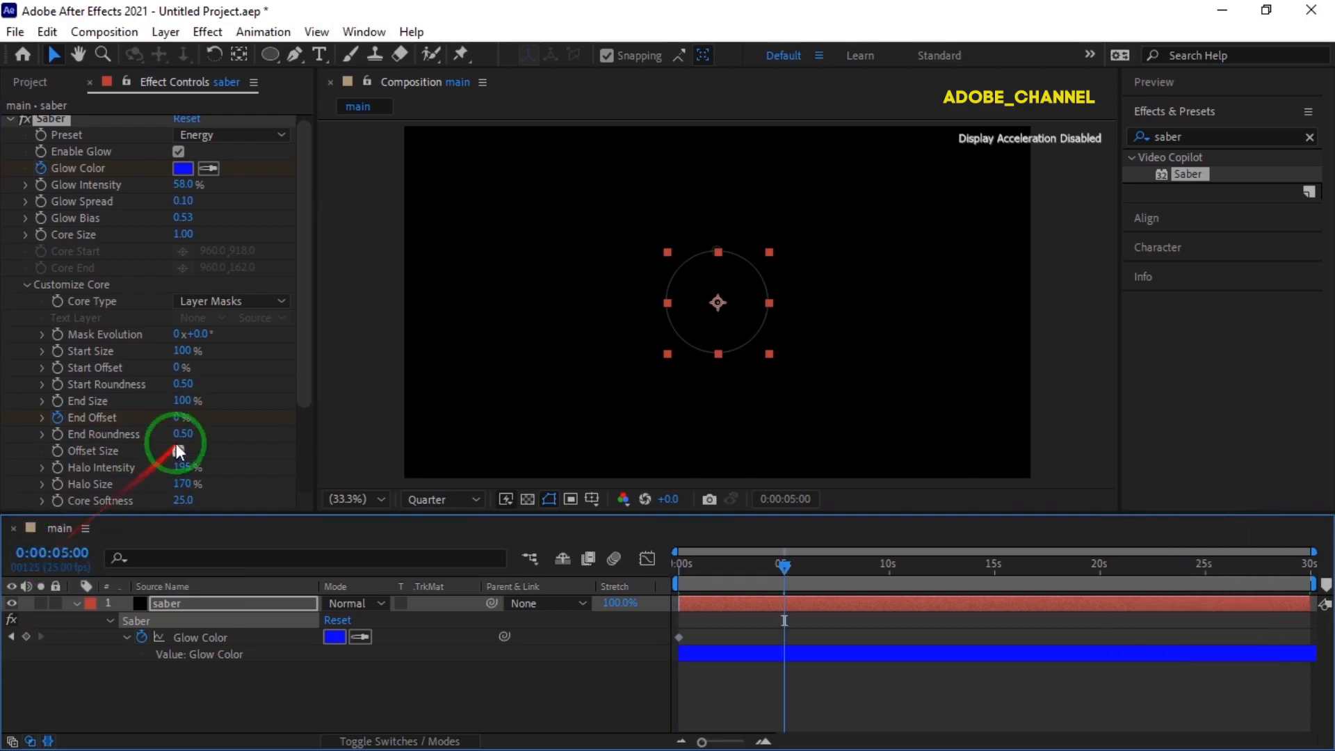
pyautogui.click(179, 418)
pyautogui.write('100')
pyautogui.press('Return')
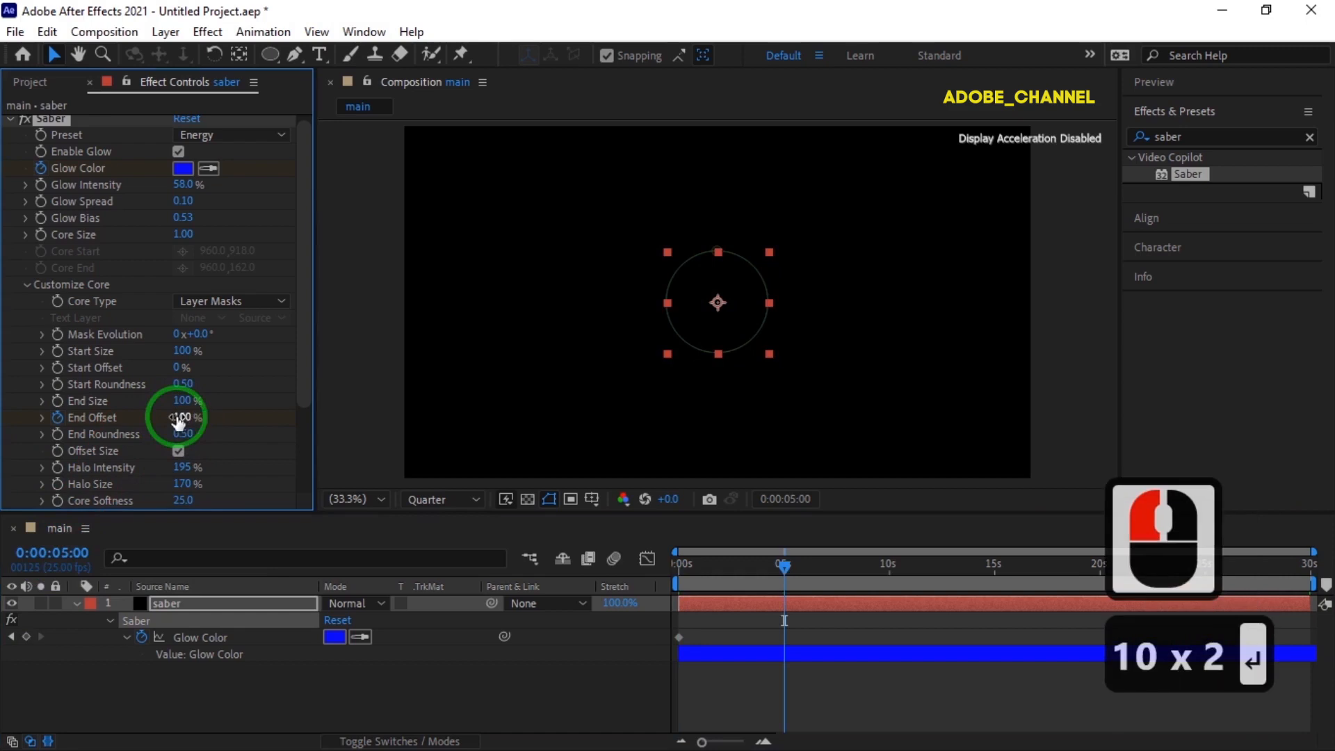
# Add a Glow Color keyframe holding the blue at the 10-second mark.
pyautogui.click(52, 553)
pyautogui.write('1000')
pyautogui.press('Return')
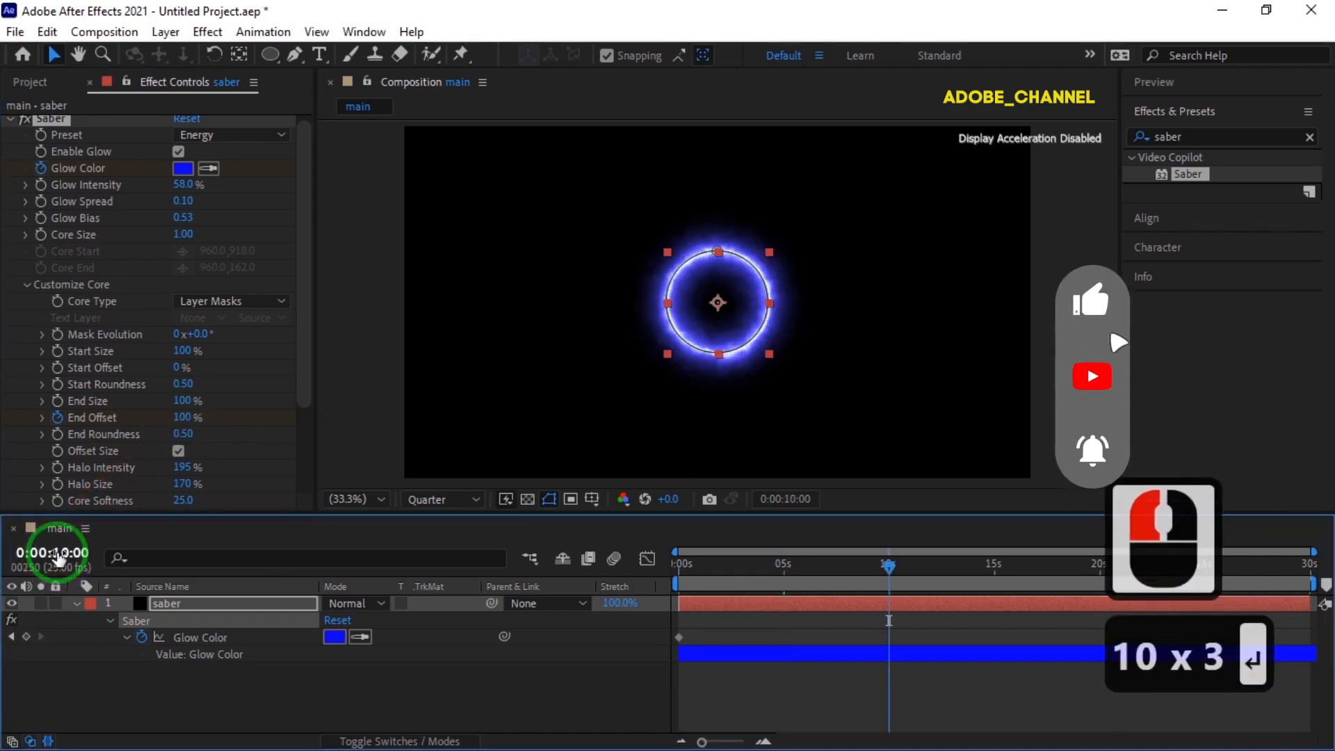
pyautogui.click(26, 637)
# Change the Glow Color to red (FF011F) at 0:00:10:01, one frame after the blue keyframe.
pyautogui.click(66, 557)
pyautogui.write('1001')
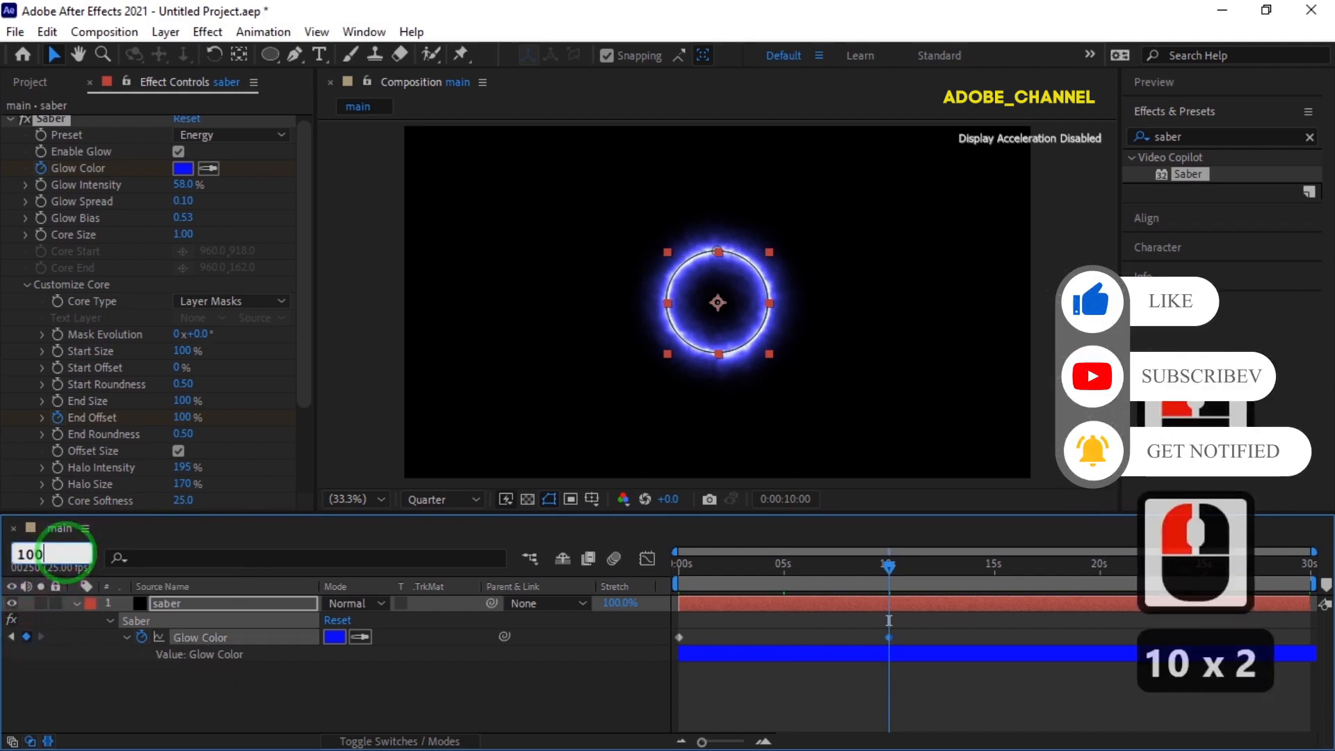
pyautogui.press('Return')
pyautogui.click(336, 637)
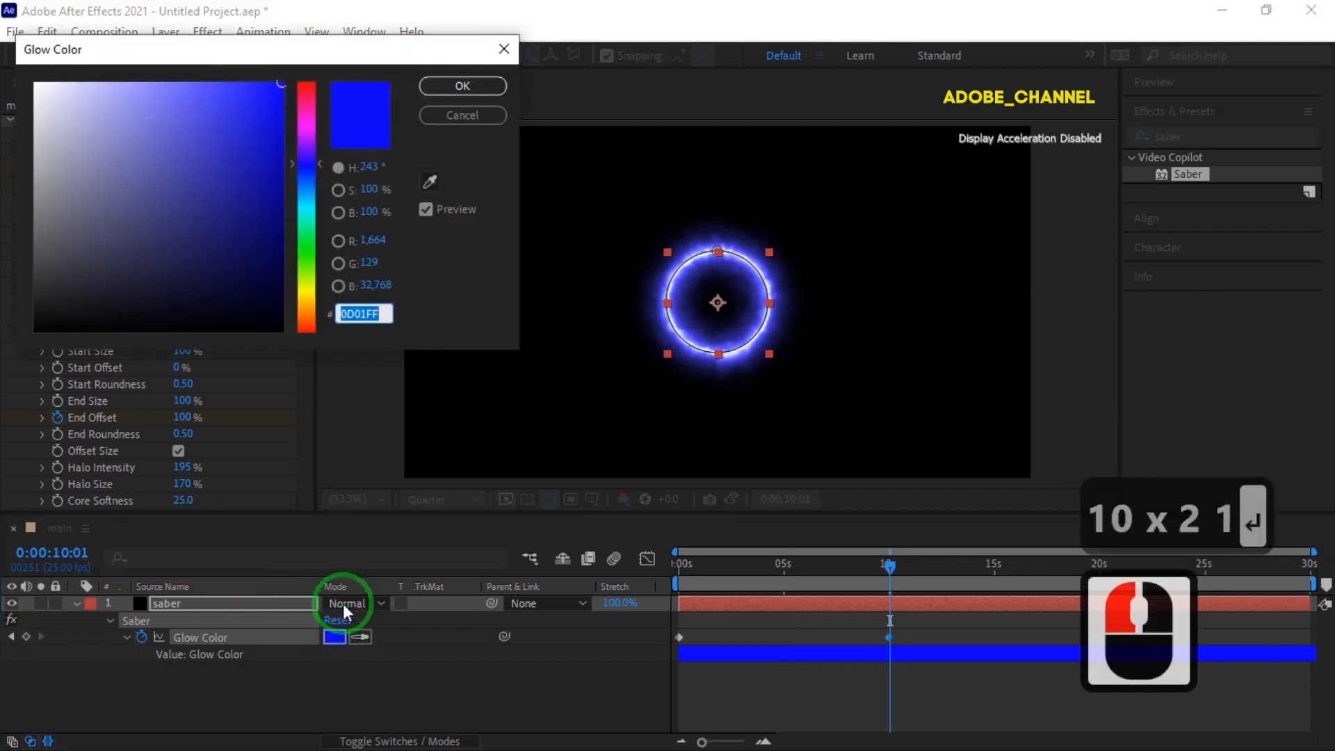
pyautogui.moveTo(309, 93); pyautogui.dragTo(307, 86)
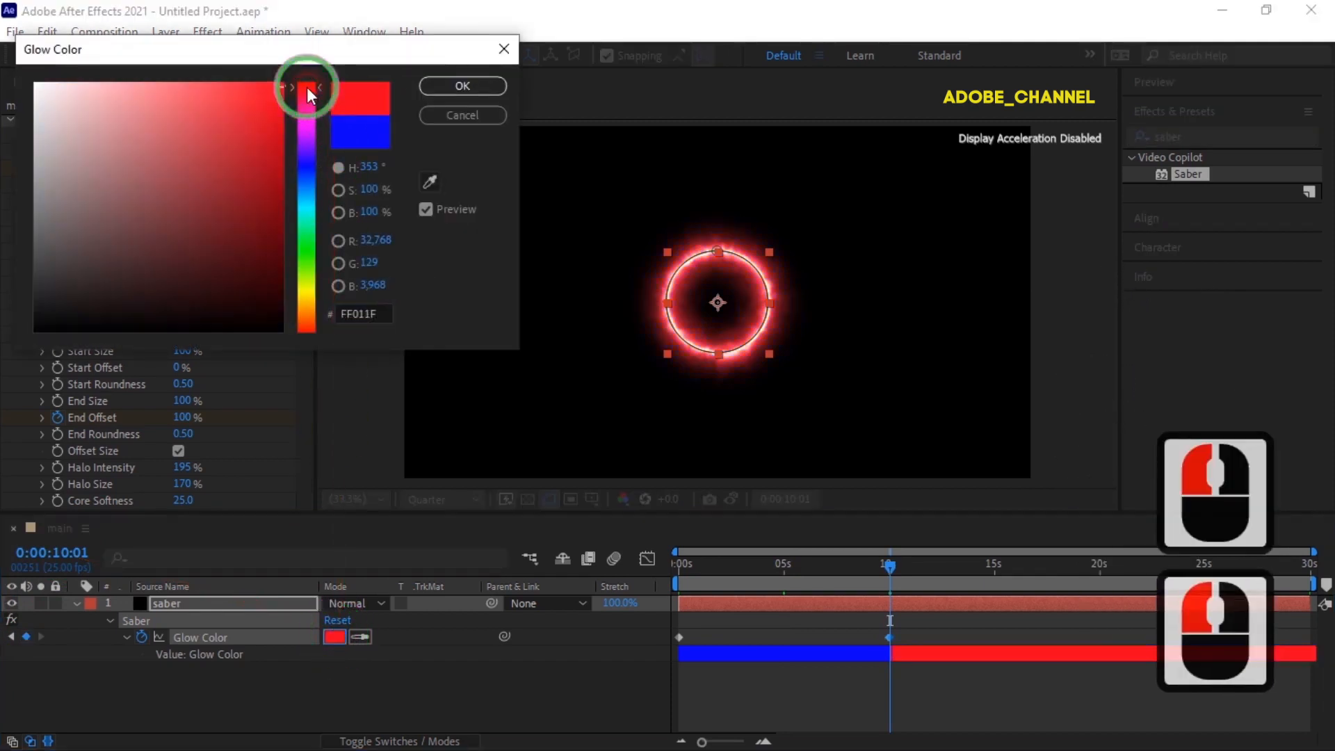
pyautogui.click(470, 85)
pyautogui.click(52, 55)
pyautogui.click(155, 296)
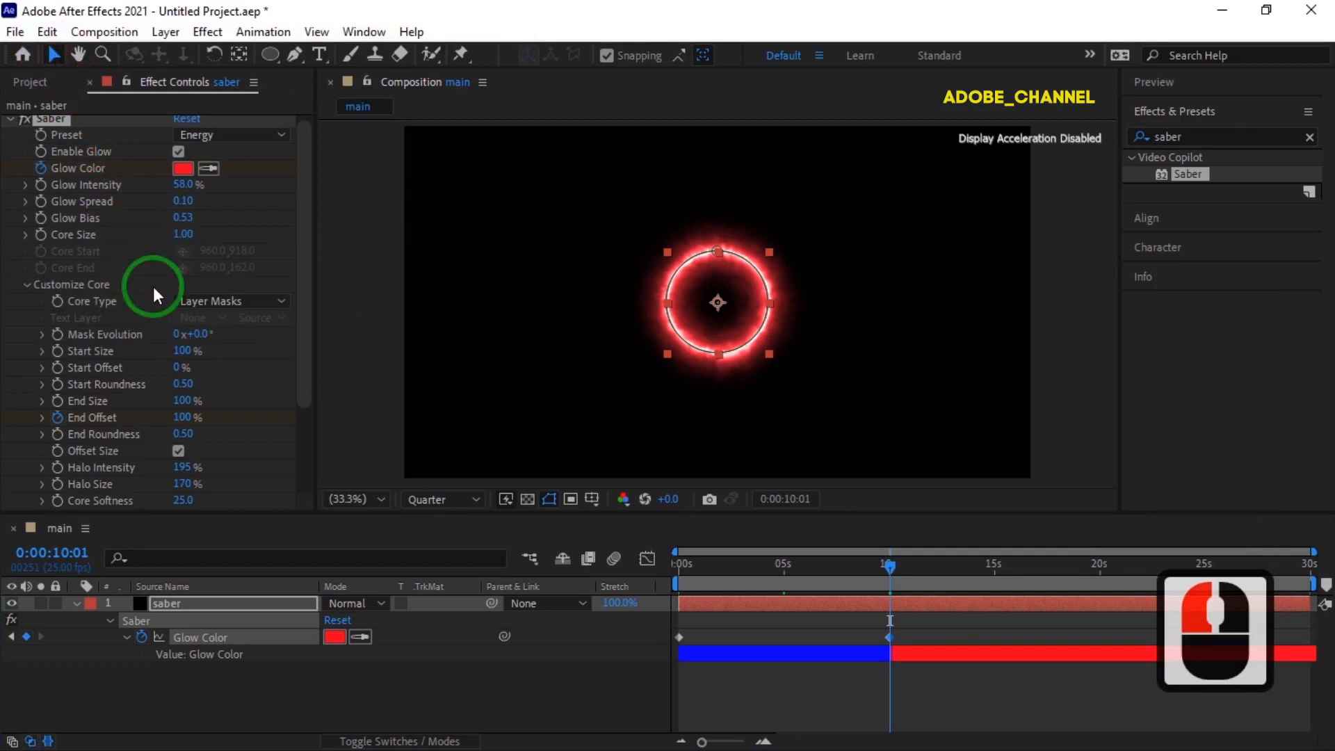
# Turn on keyframing for Start Offset at the 15-second mark, keeping it at 0%.
pyautogui.click(61, 556)
pyautogui.write('1500')
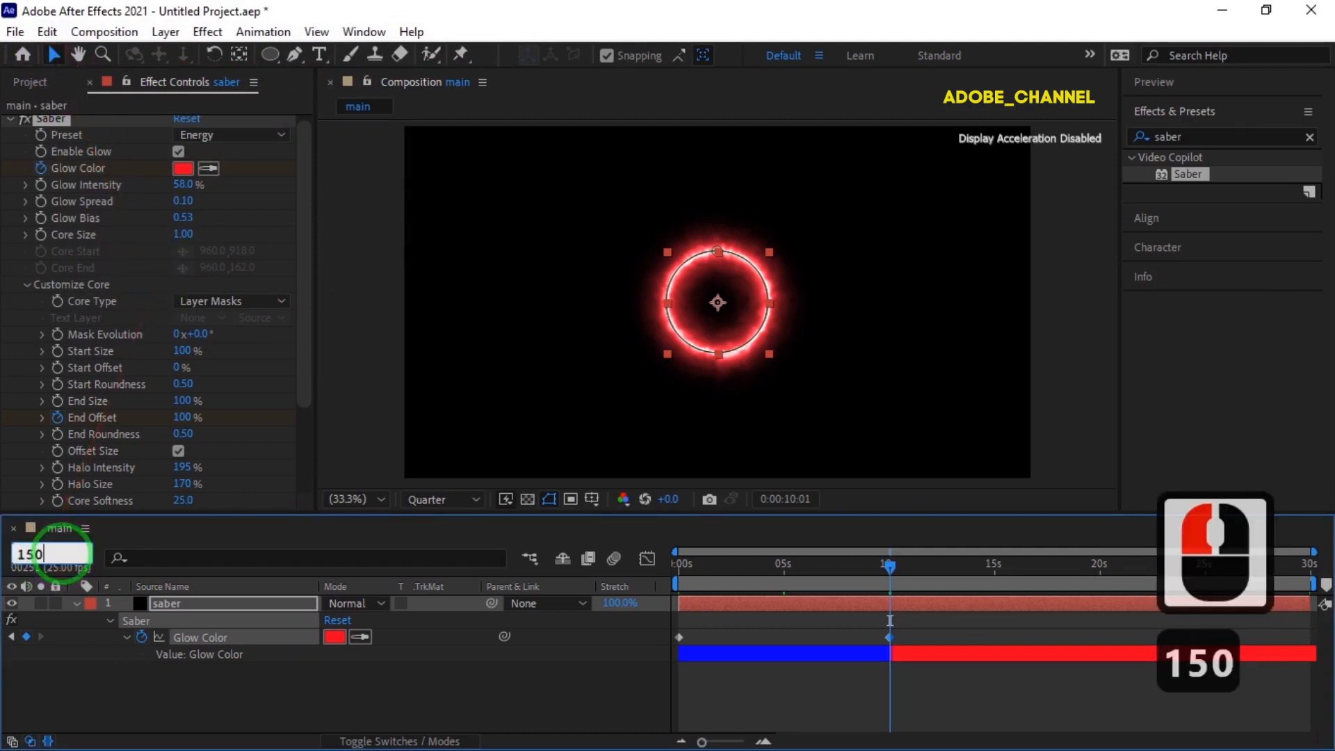
pyautogui.press('Return')
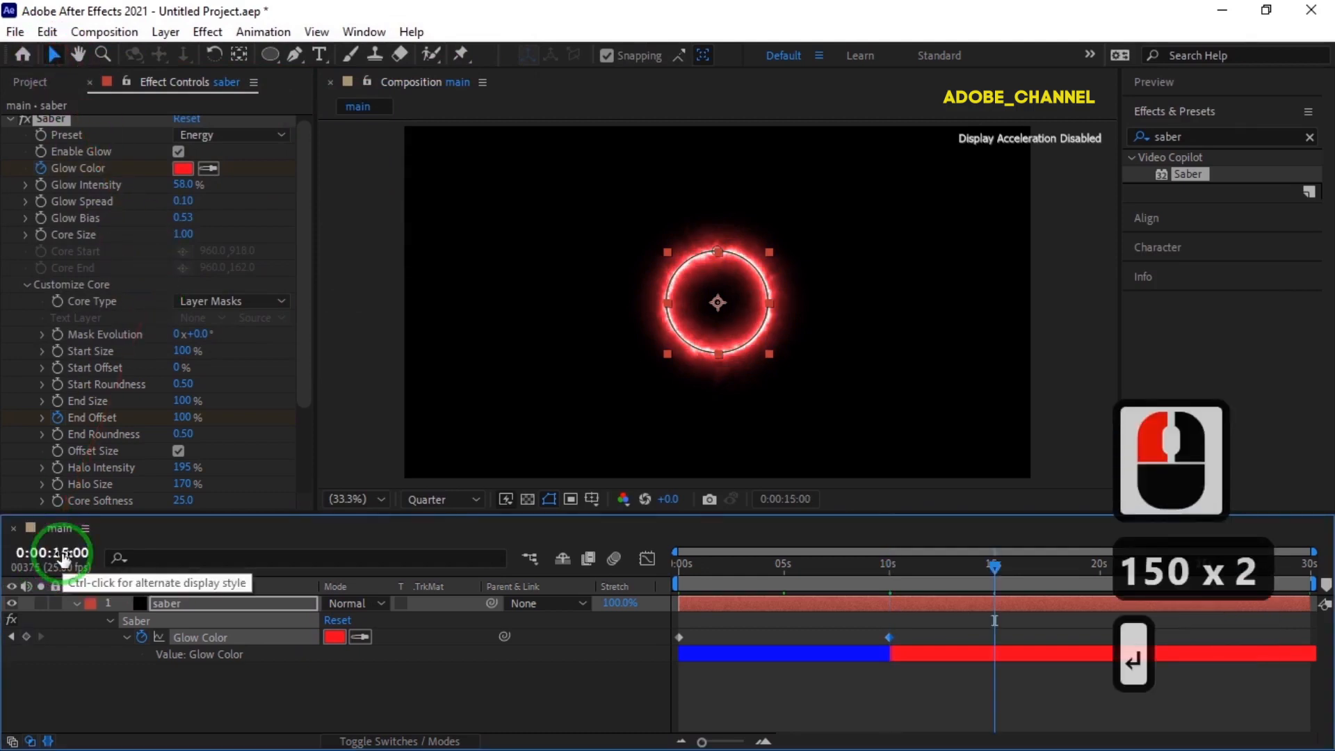
pyautogui.click(58, 376)
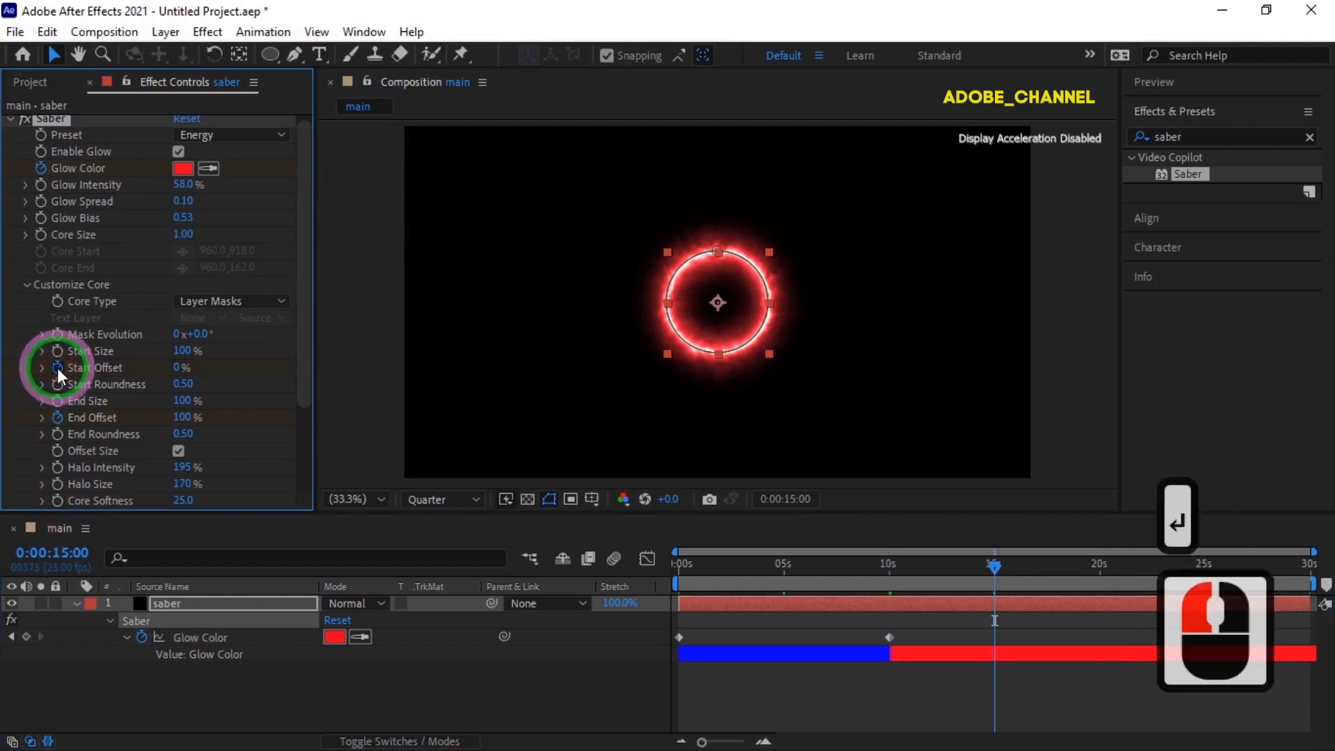
# Set Start Offset to 100% at the 20-second mark.
pyautogui.click(58, 552)
pyautogui.write('2000')
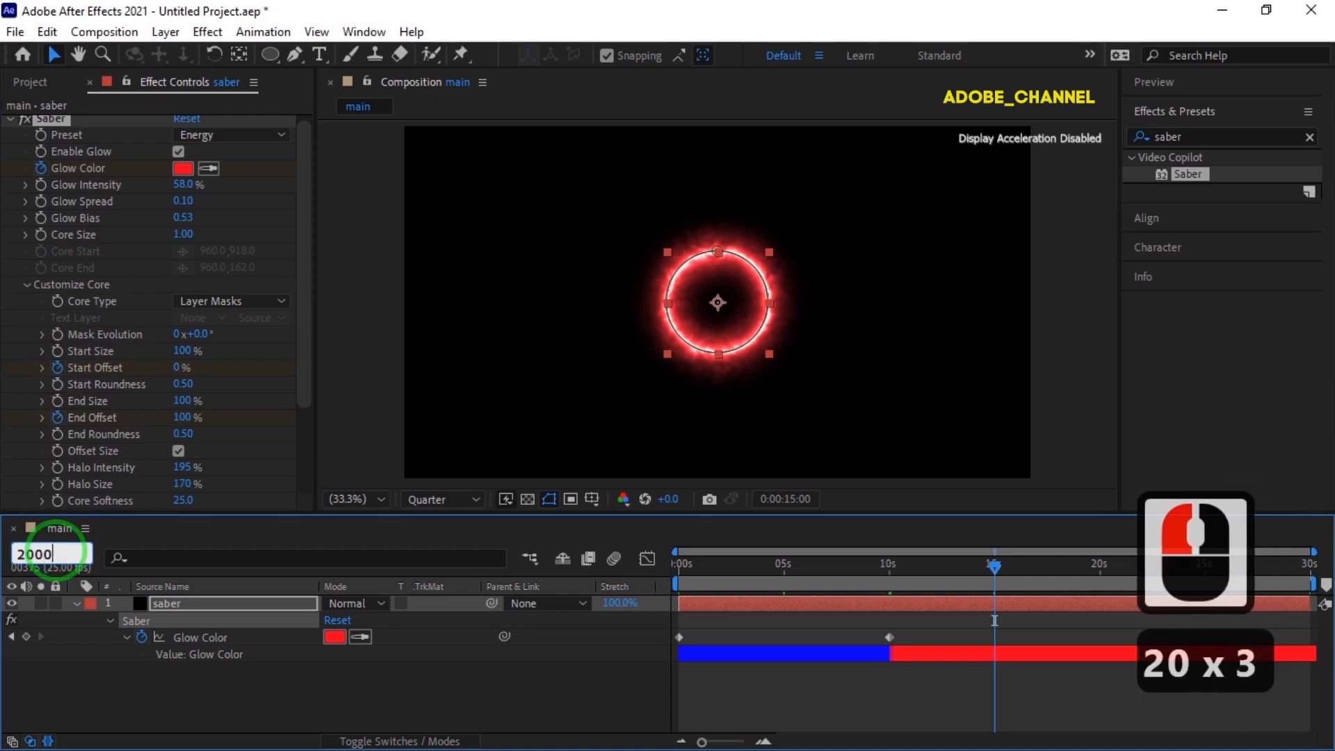
pyautogui.press('Return')
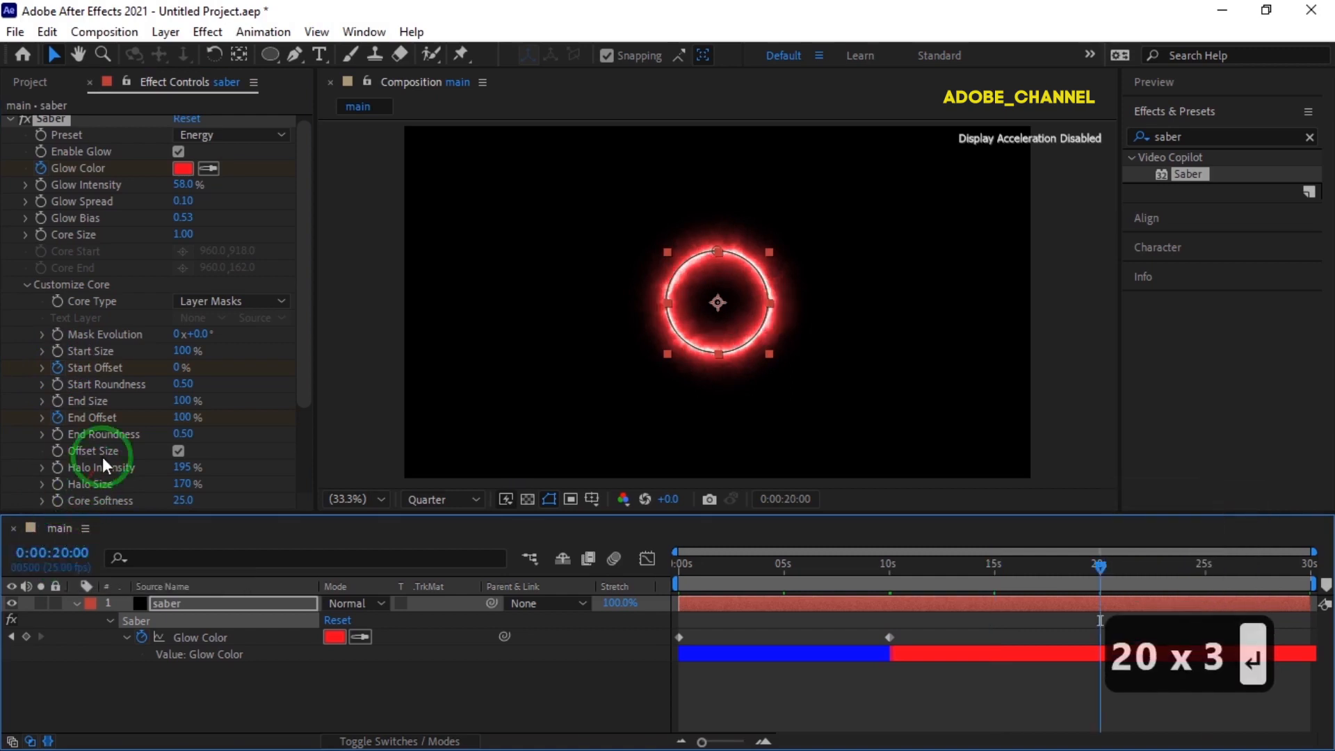
pyautogui.click(180, 368)
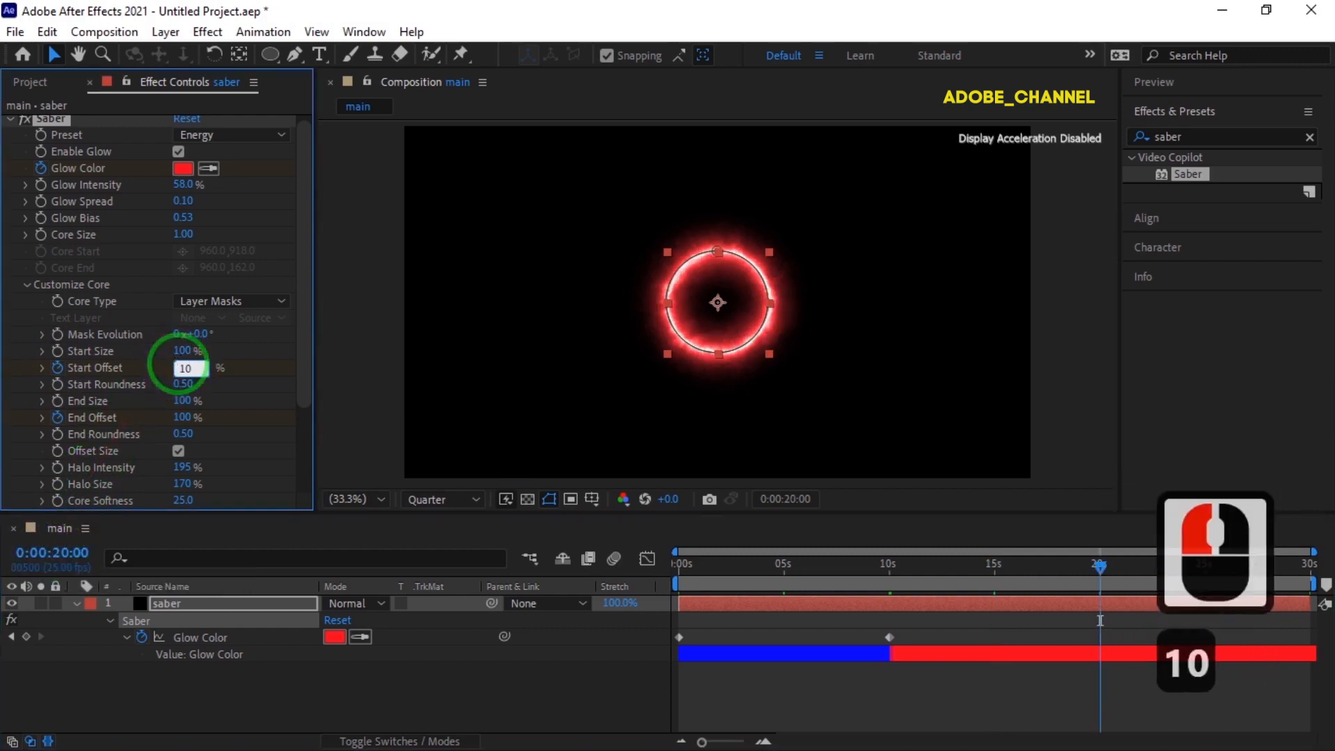
pyautogui.press('Return')
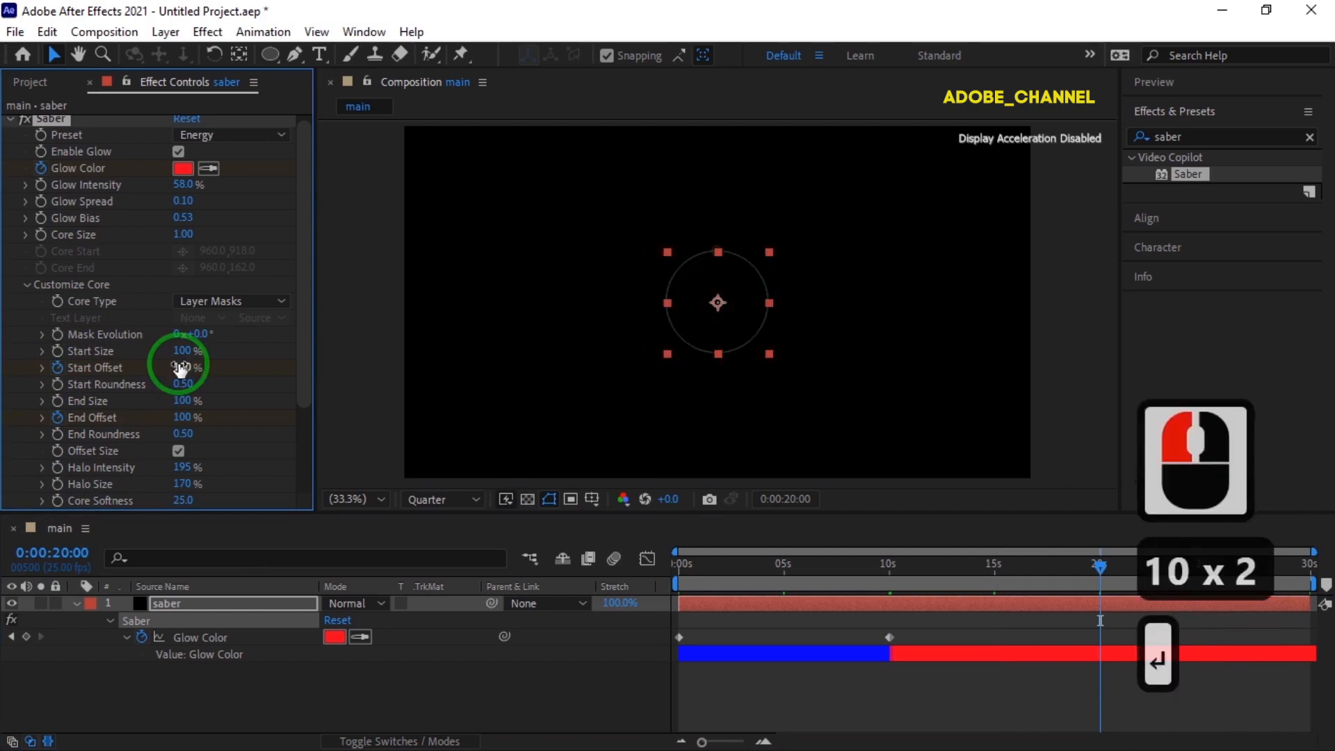
# Review the saber layer's keyframes, return the current time to 0:00, and collapse the layer.
pyautogui.click(239, 603)
pyautogui.press('u')
pyautogui.press('u')
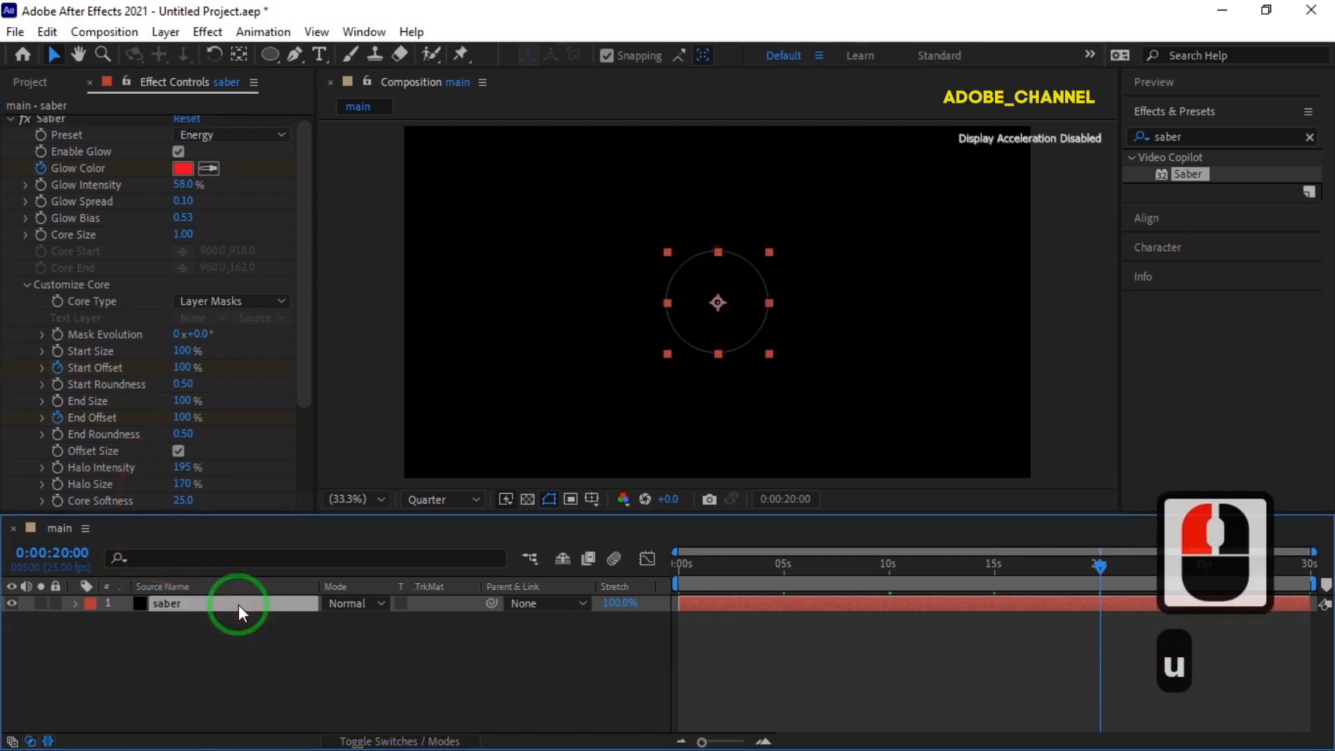
pyautogui.moveTo(1100, 568); pyautogui.dragTo(643, 602)
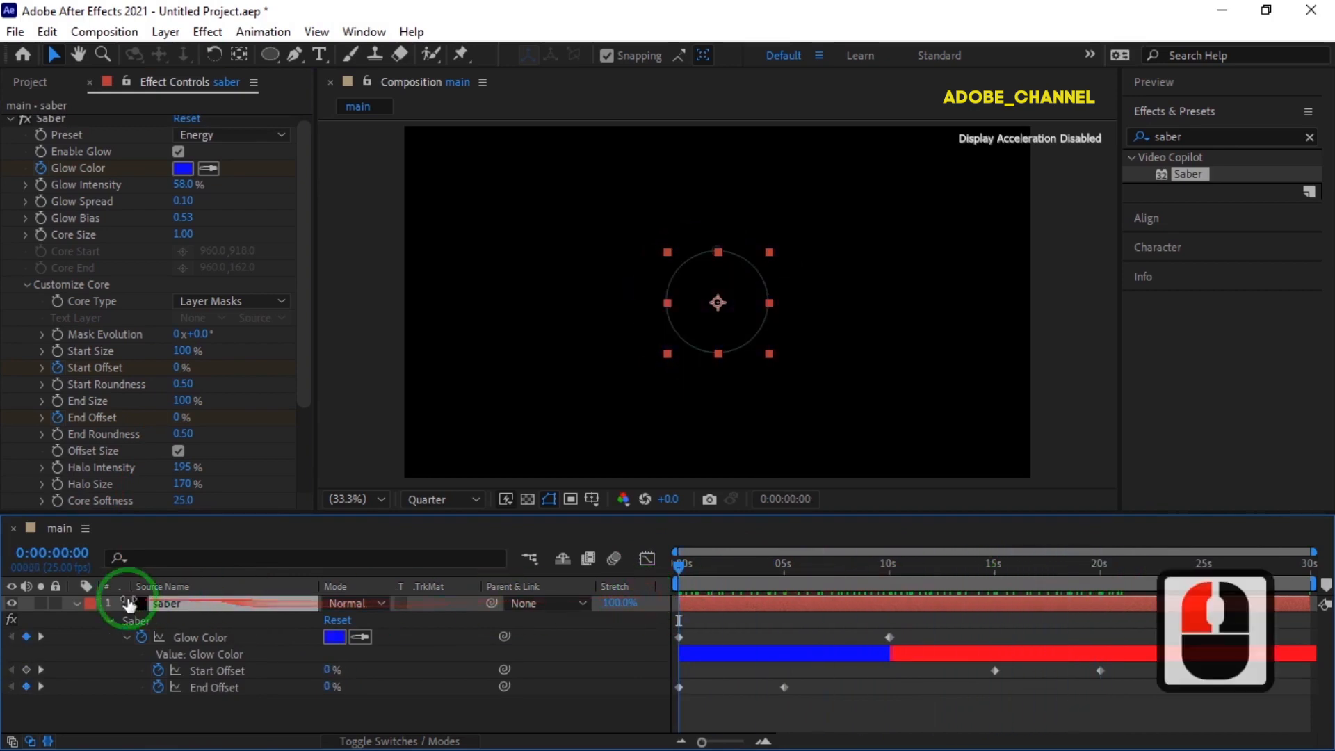
pyautogui.click(77, 603)
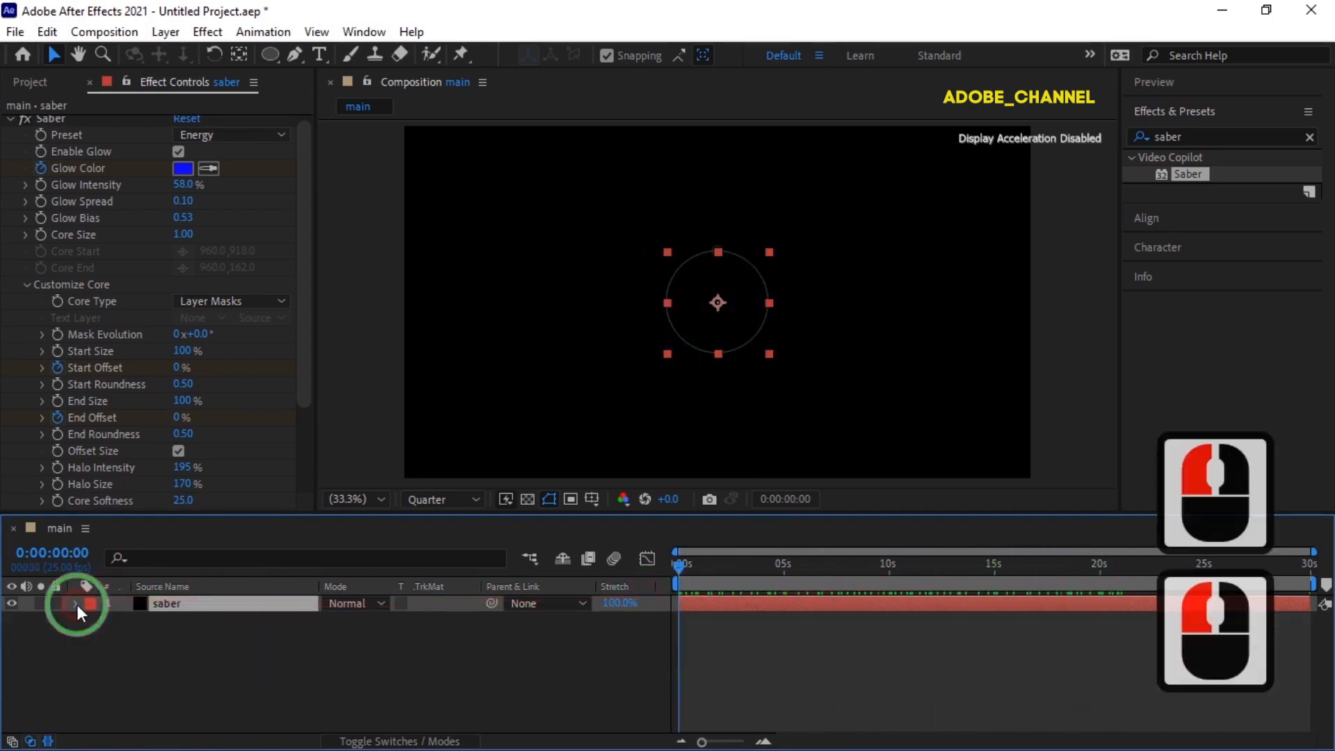
# Pre-compose the saber layer as "circle", moving all attributes into the new composition.
pyautogui.rightClick(208, 604)
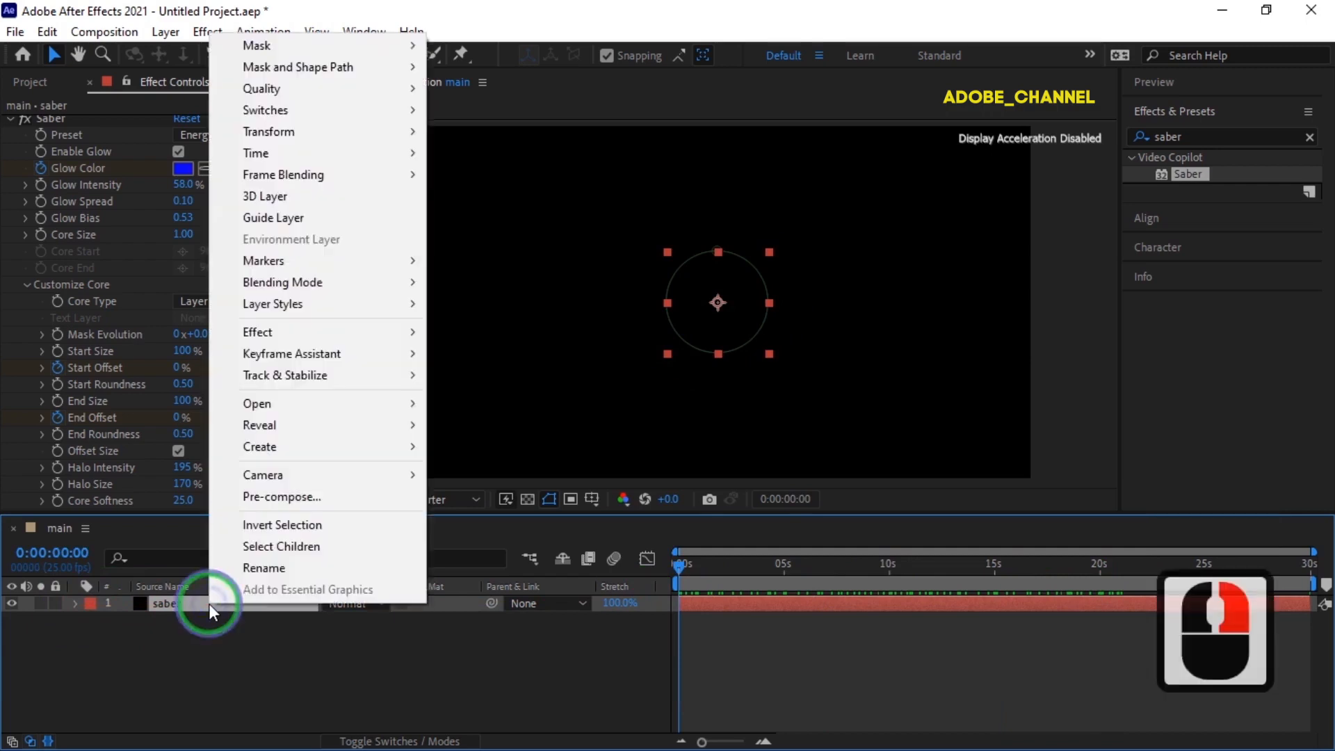
pyautogui.click(280, 498)
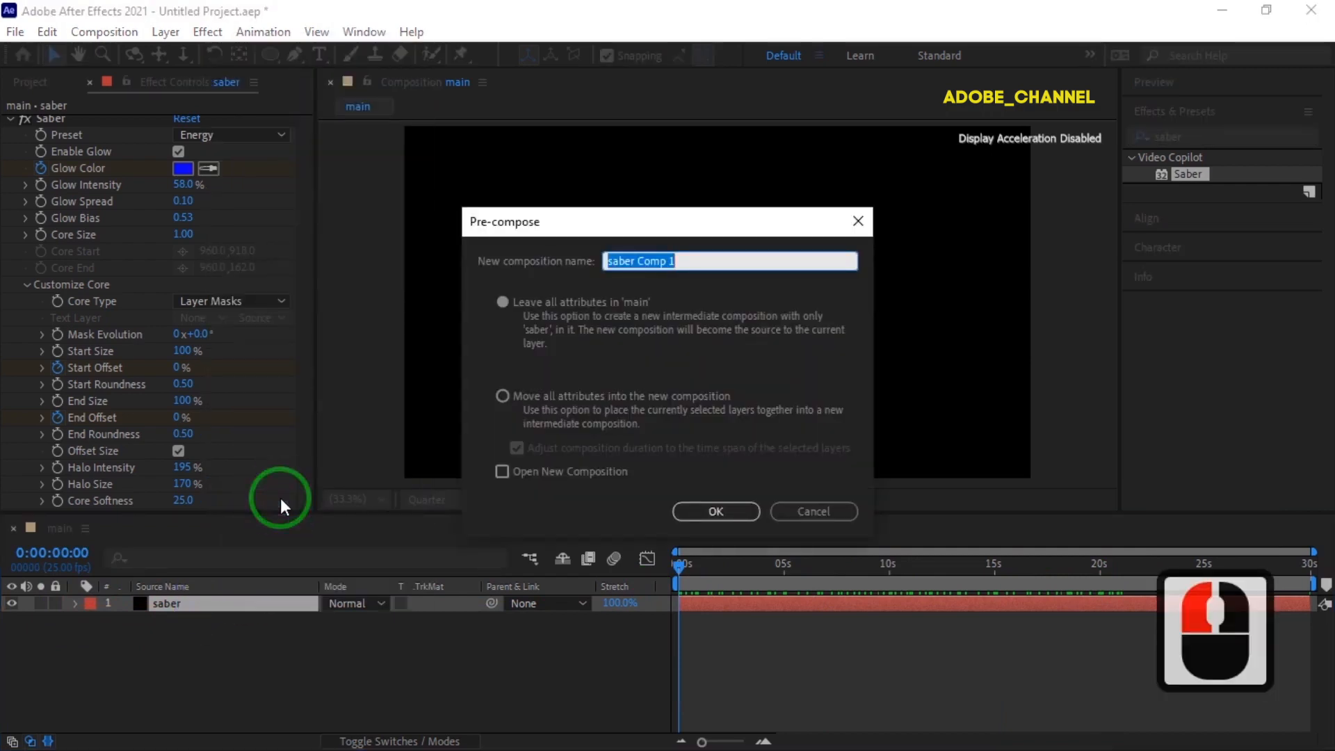
pyautogui.write('circle')
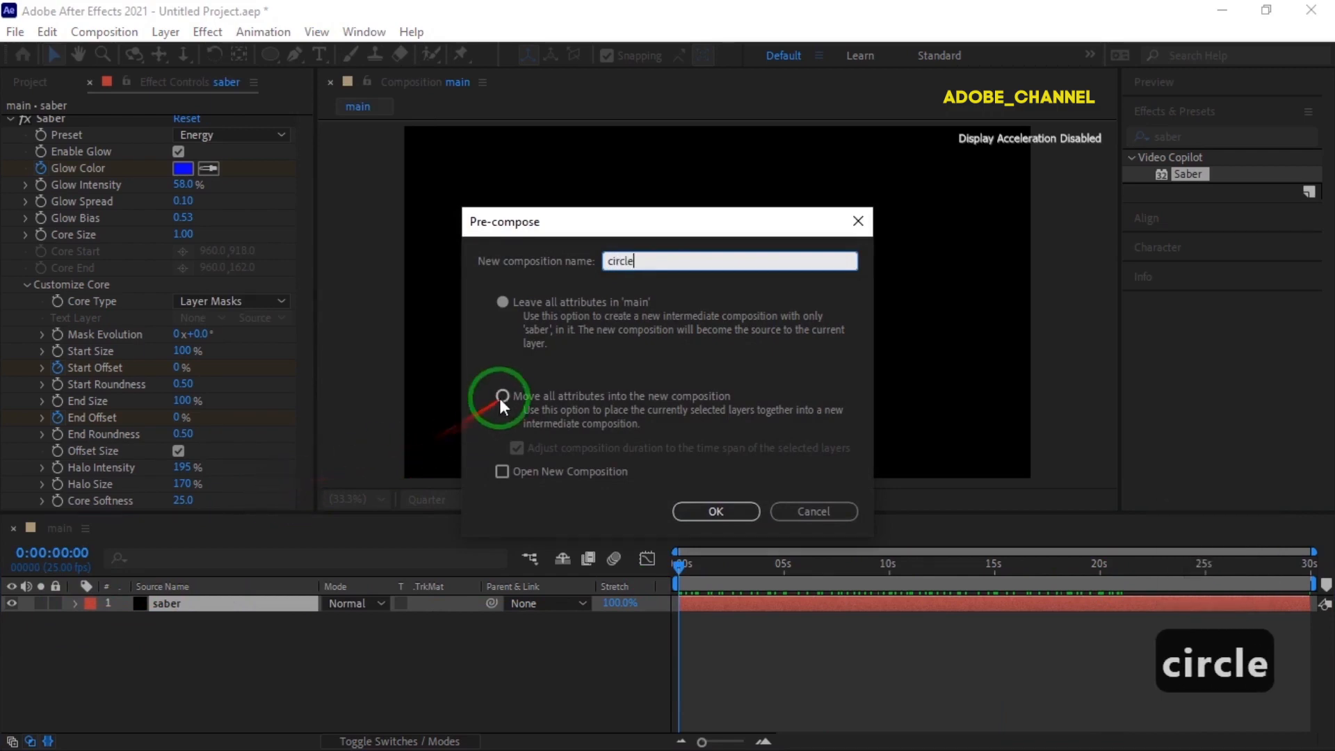
pyautogui.click(502, 397)
pyautogui.click(720, 510)
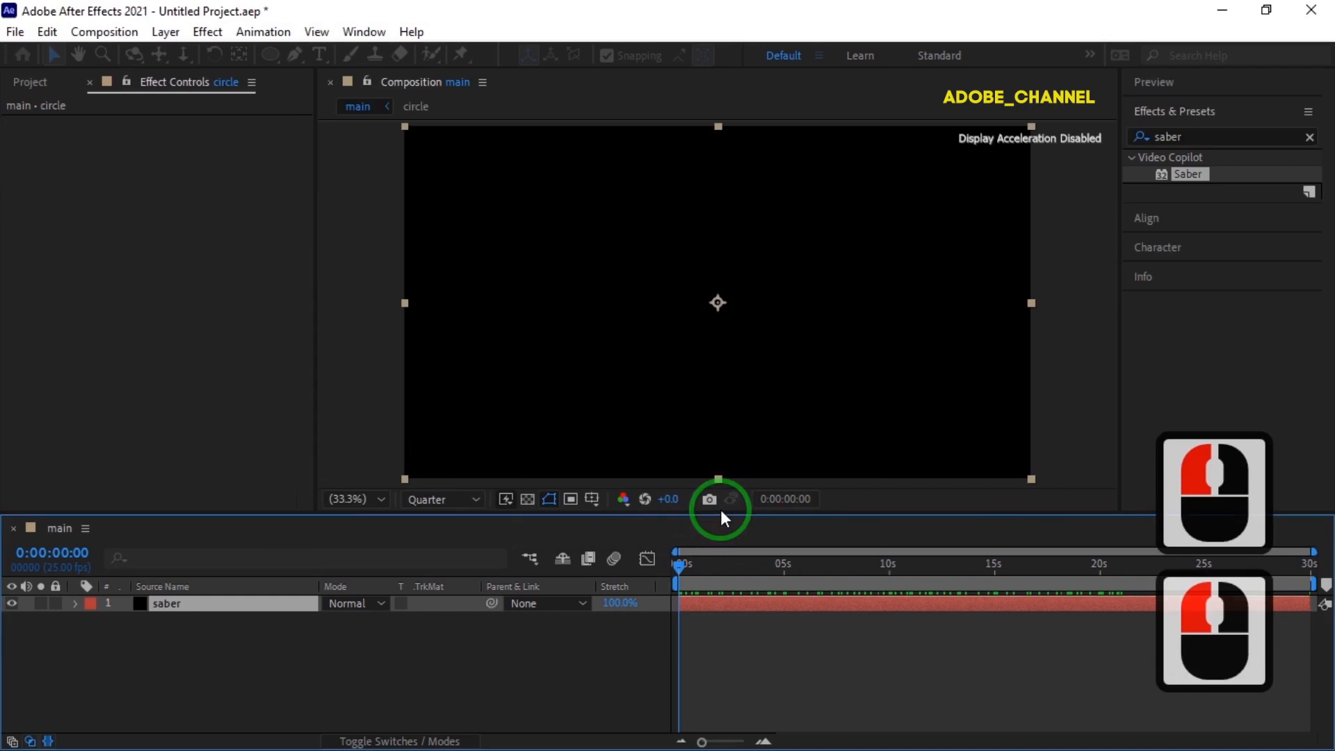
# Create a black 1920 x 1080 solid named "saber2" in the main composition and set its blending mode to Screen.
pyautogui.click(28, 85)
pyautogui.click(24, 86)
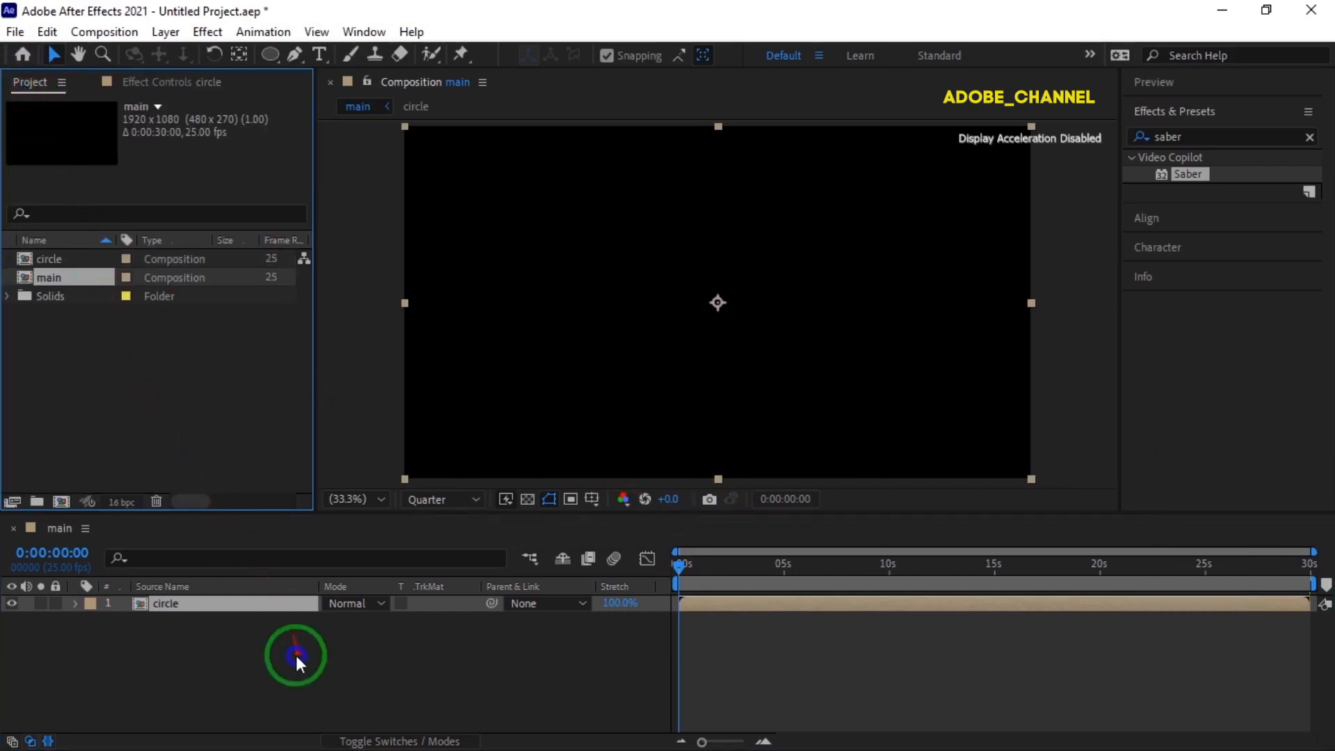
pyautogui.rightClick(302, 649)
pyautogui.moveTo(358, 420)
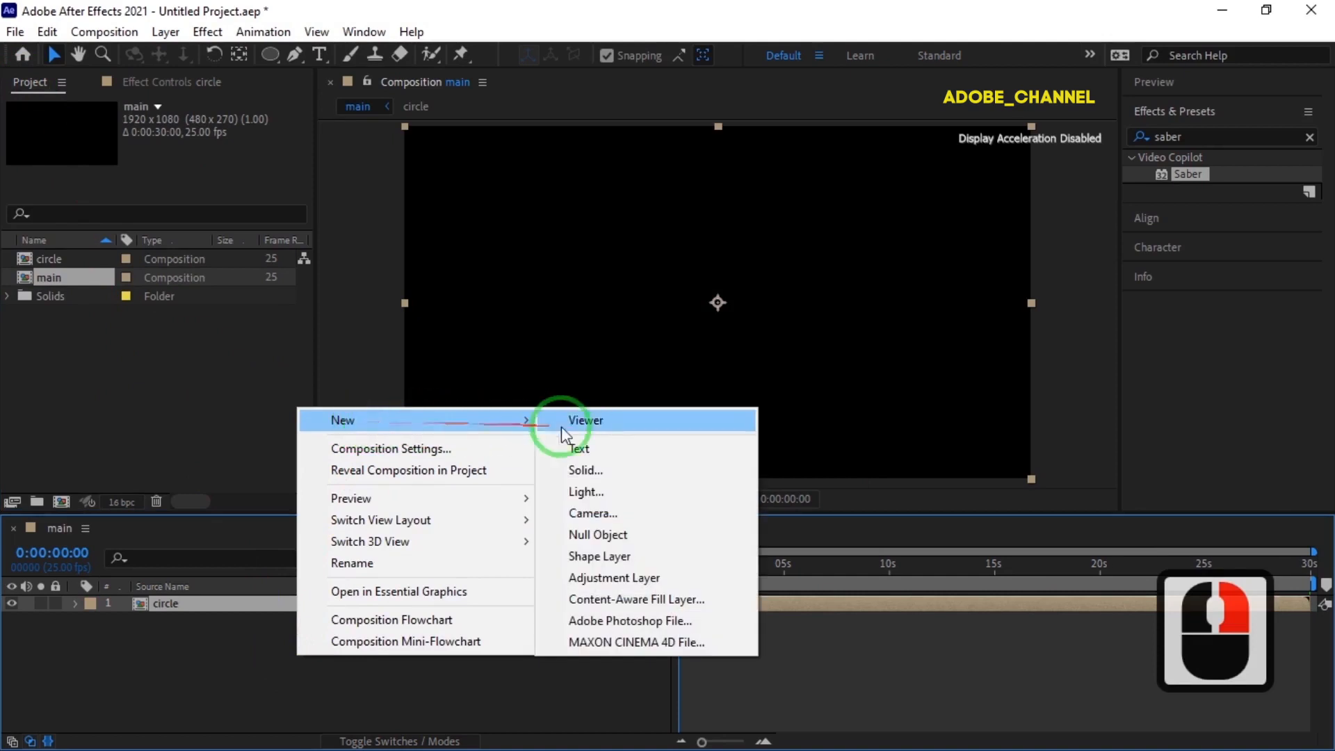
pyautogui.click(593, 471)
pyautogui.write('saber2')
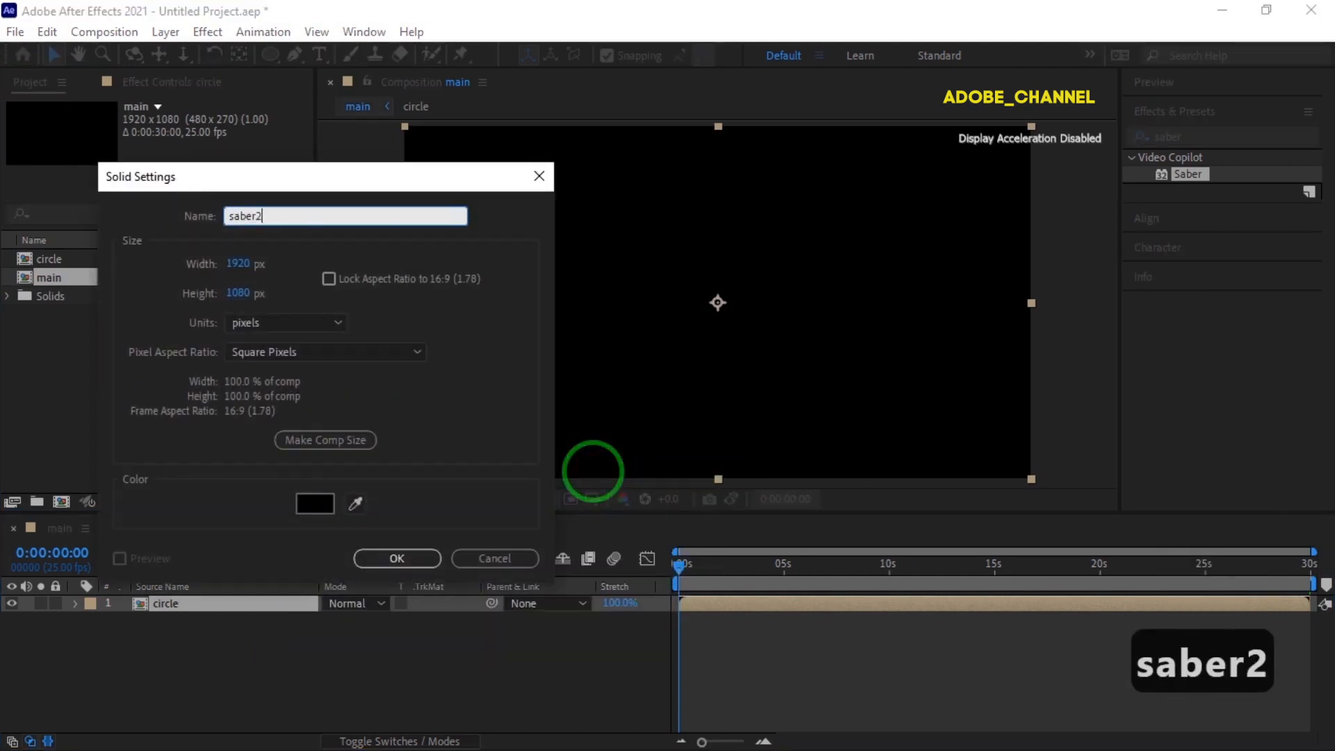
pyautogui.click(419, 560)
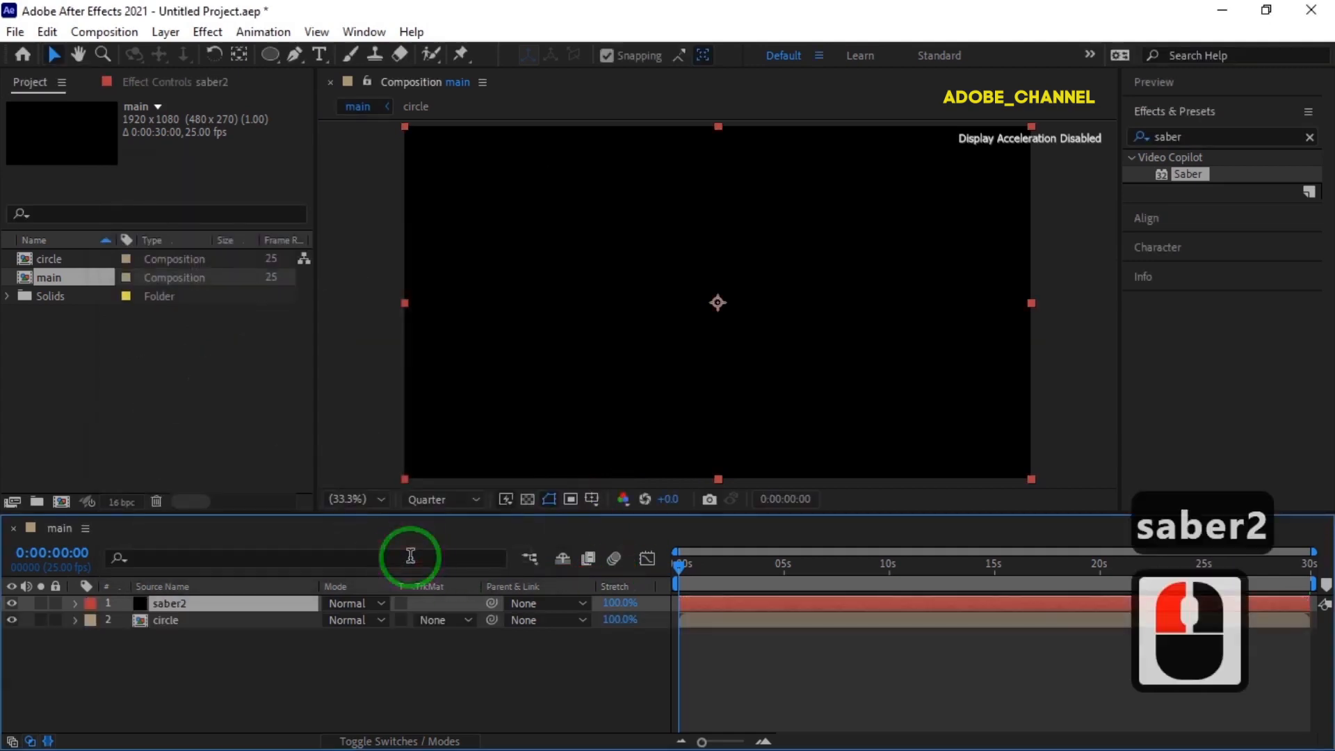
pyautogui.click(381, 602)
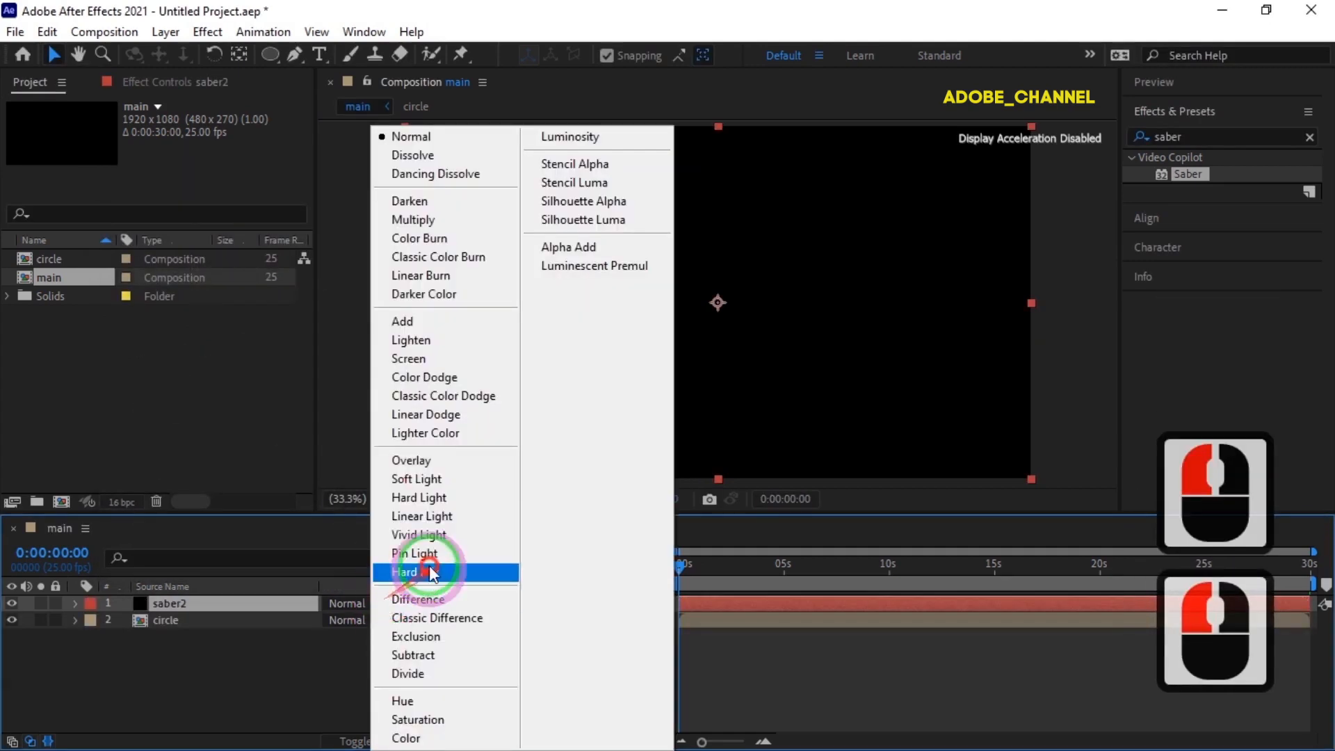
pyautogui.click(440, 358)
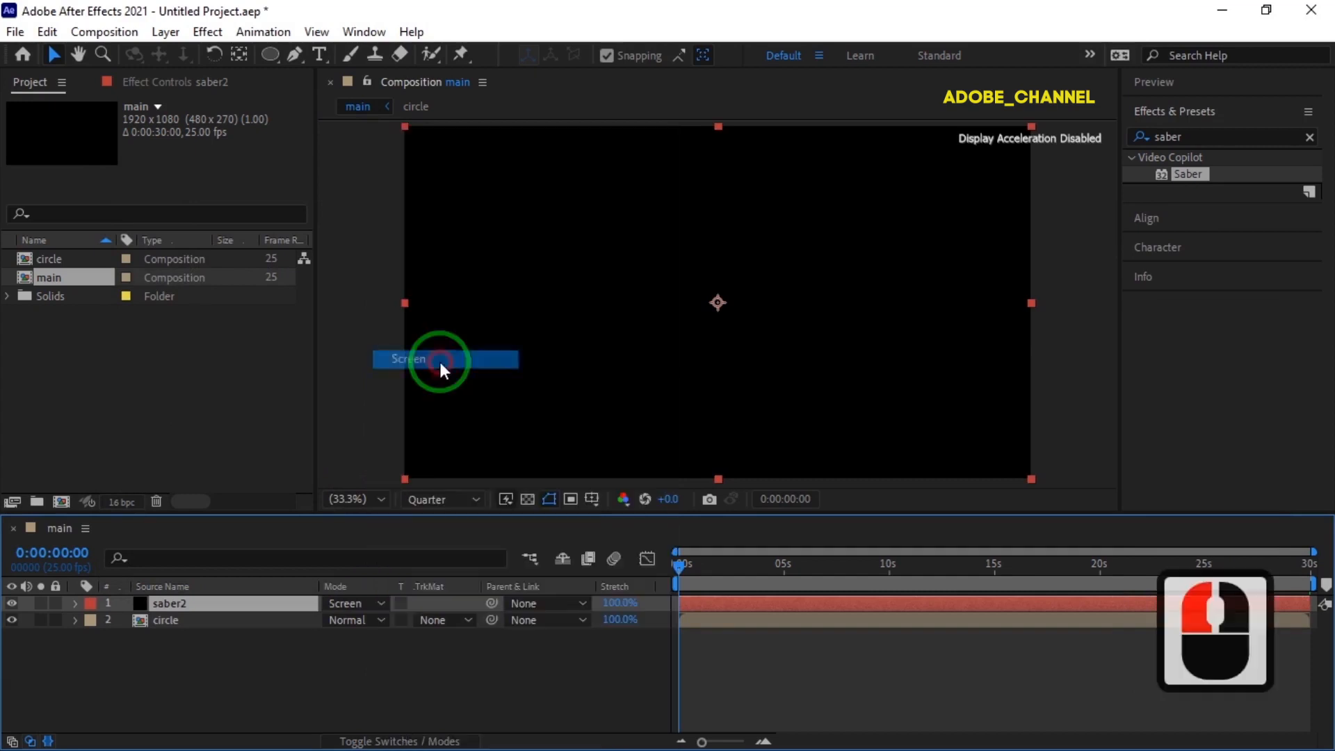
# At a frame where the glowing circle is visible, draw a heart-shaped petal mask on saber2 above the circle with the Pen tool.
pyautogui.moveTo(680, 565); pyautogui.dragTo(817, 575)
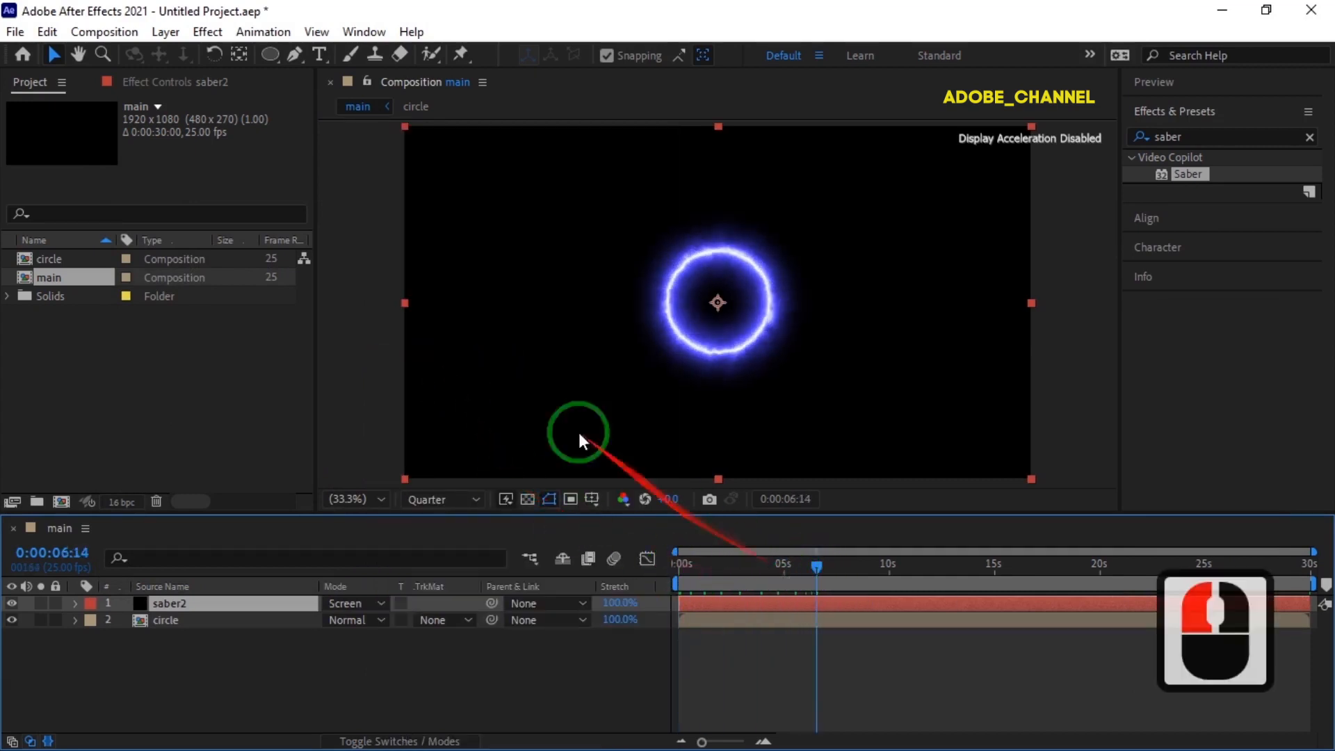
pyautogui.click(297, 56)
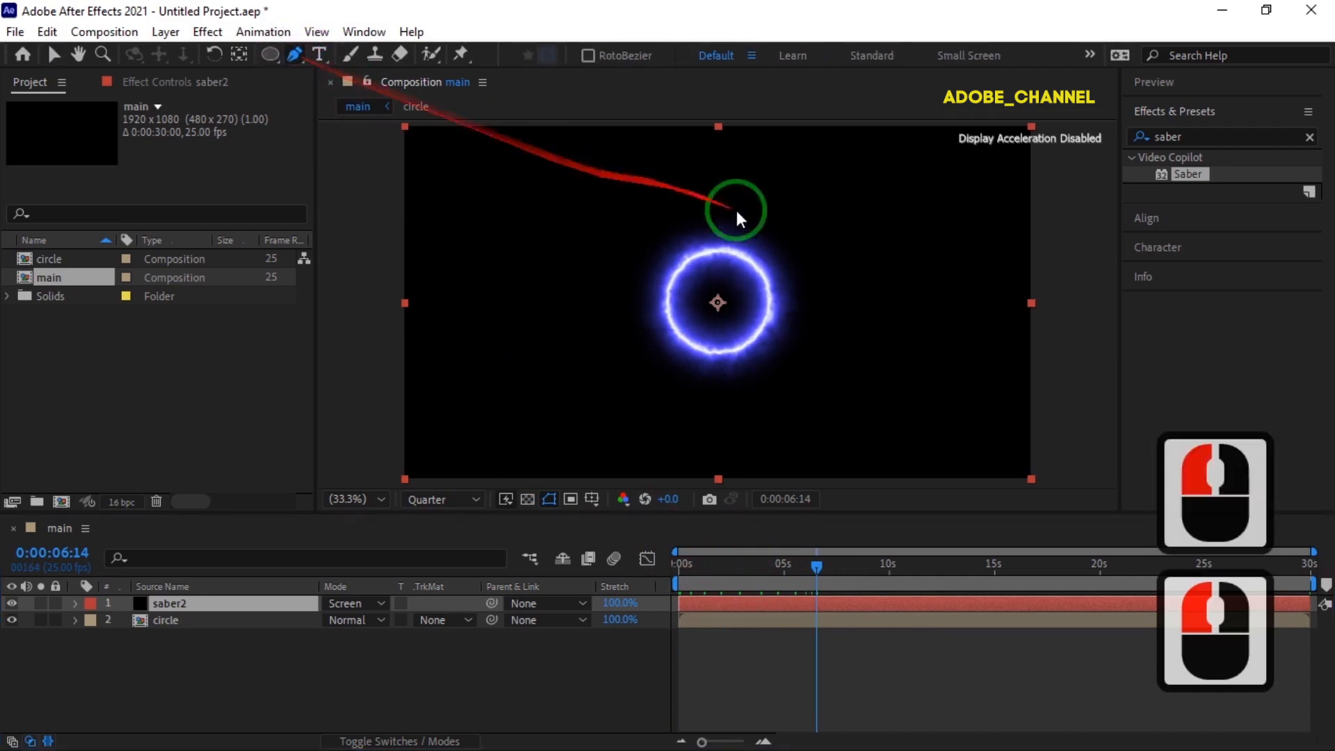
pyautogui.click(699, 253)
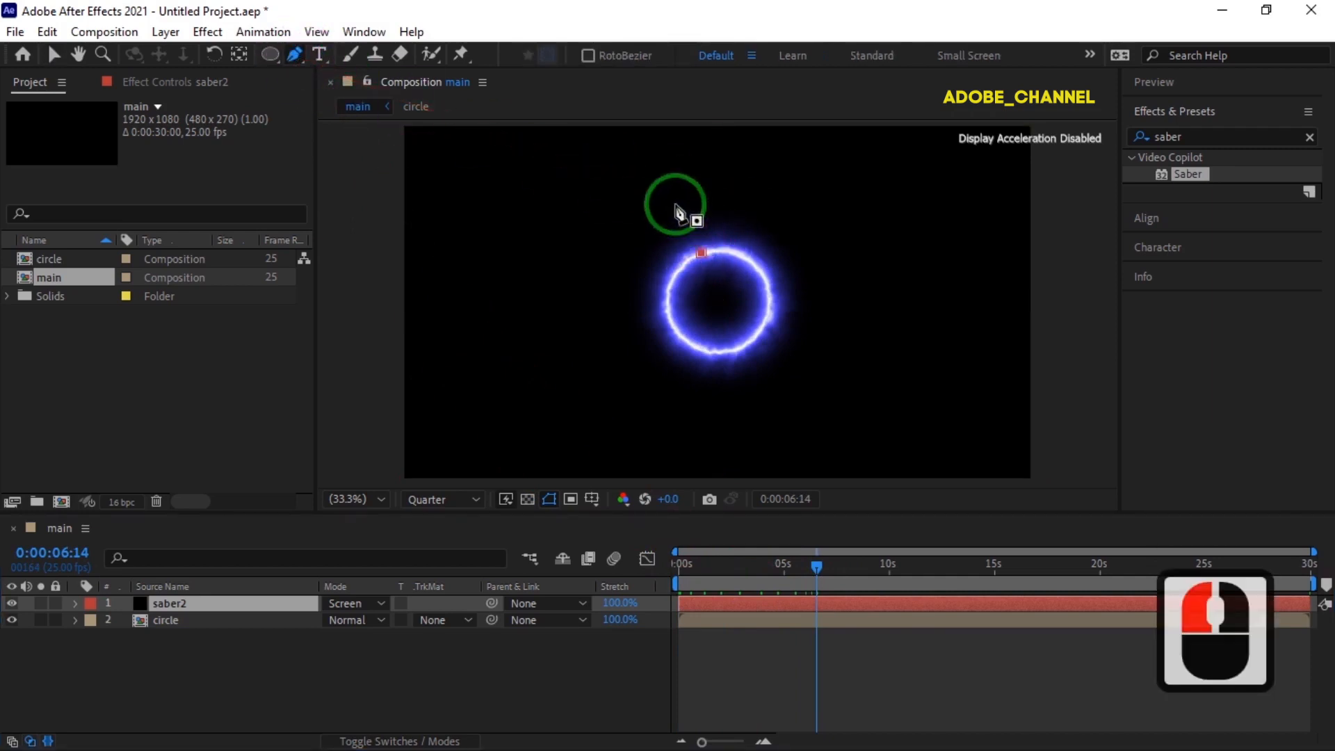
pyautogui.moveTo(677, 206); pyautogui.dragTo(724, 204)
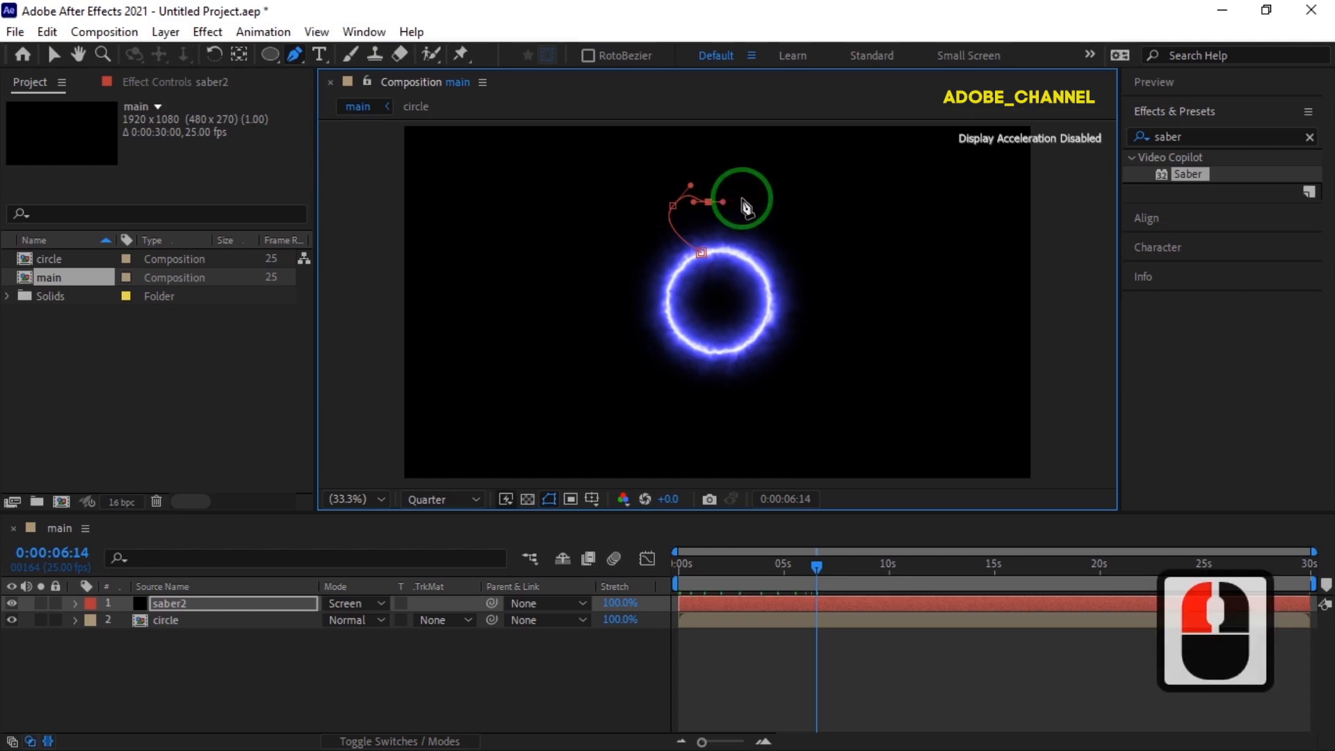
pyautogui.moveTo(757, 213); pyautogui.dragTo(756, 242)
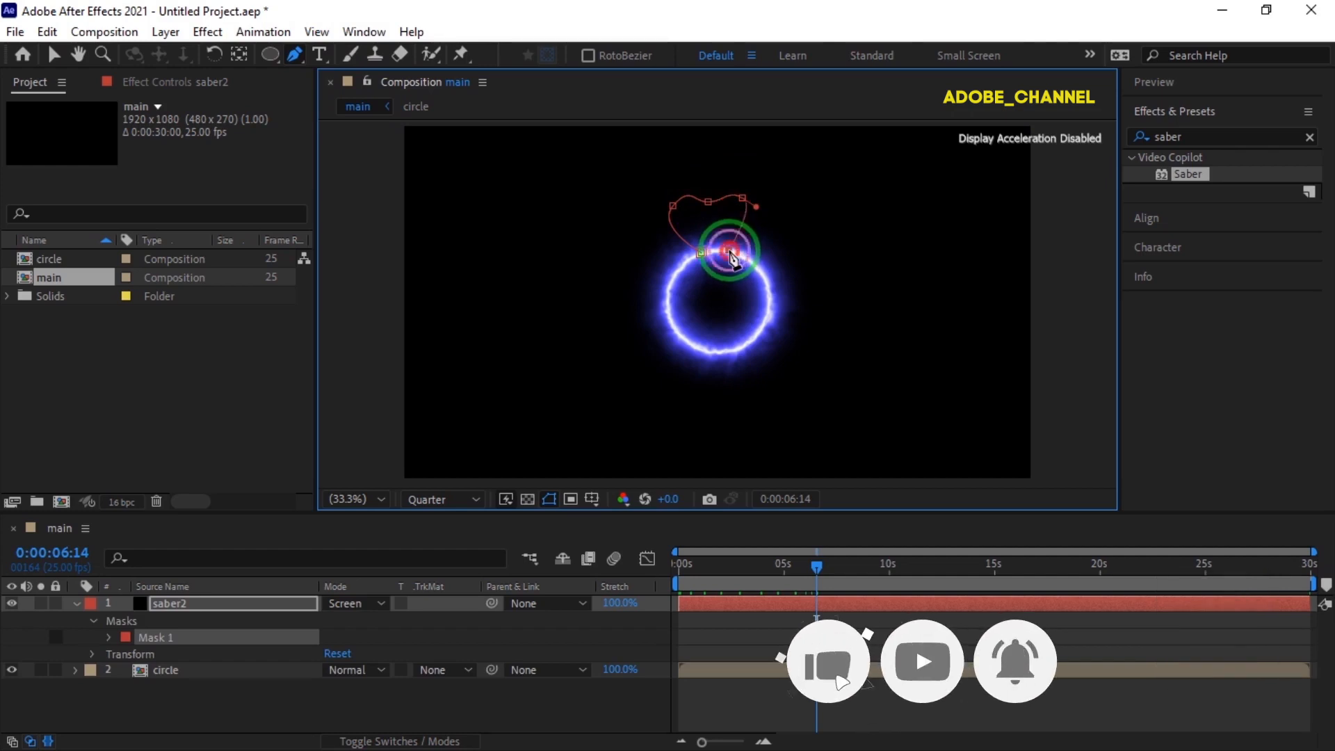
pyautogui.click(729, 250)
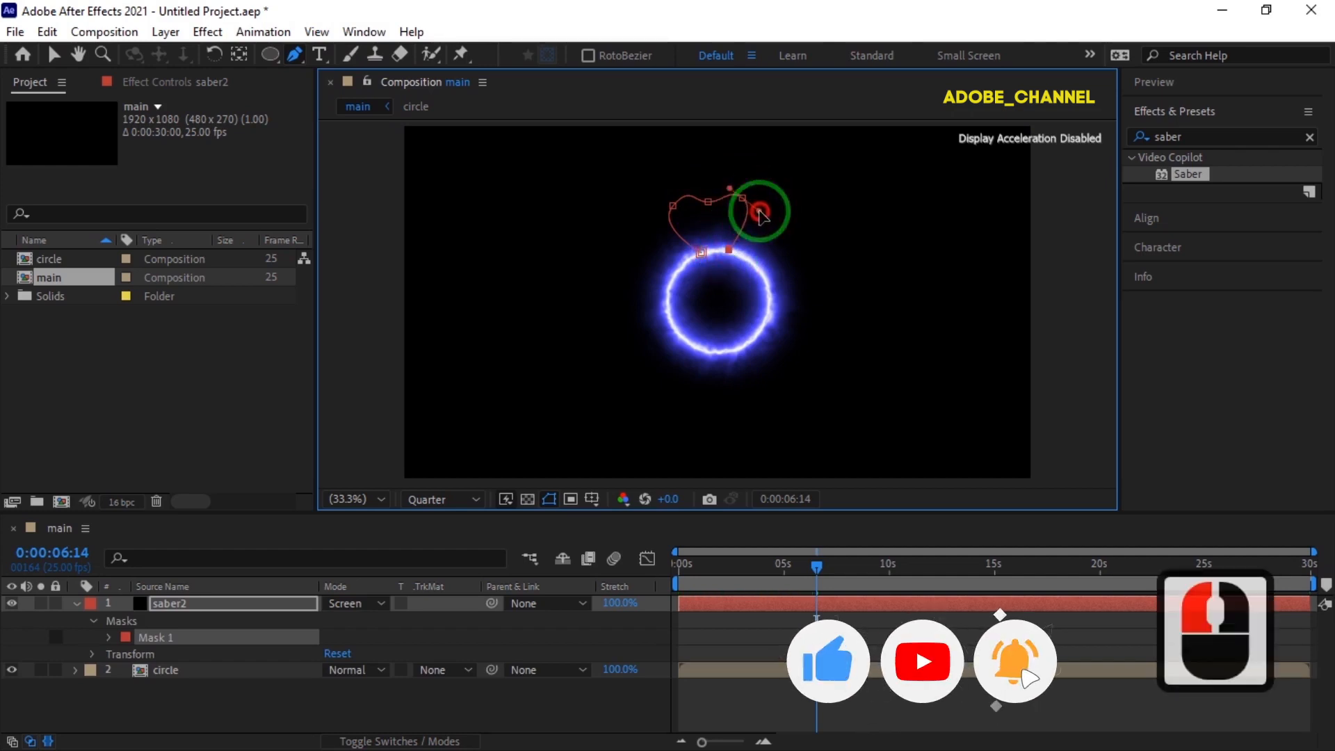
pyautogui.moveTo(673, 206); pyautogui.dragTo(686, 183)
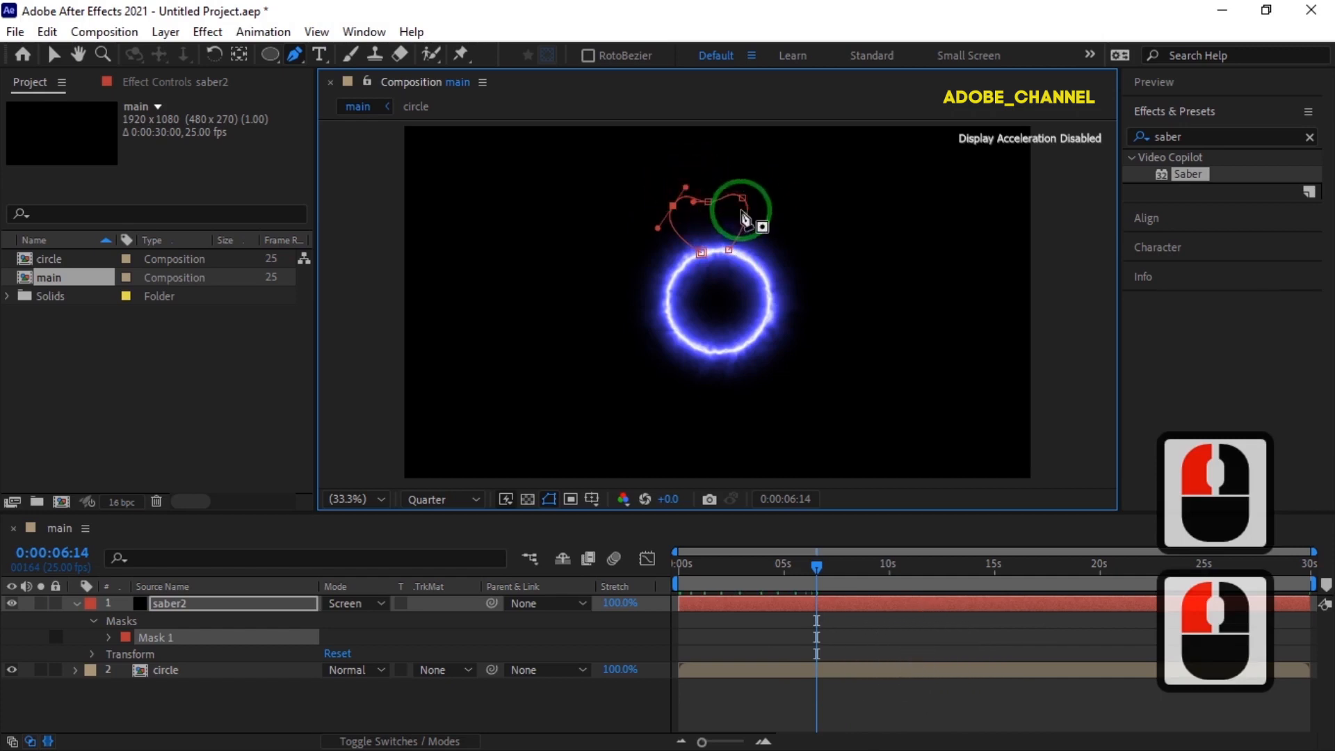
# Duplicate Mask 1 and move and rotate the copy to form a second petal at the circle's upper right.
pyautogui.click(234, 637)
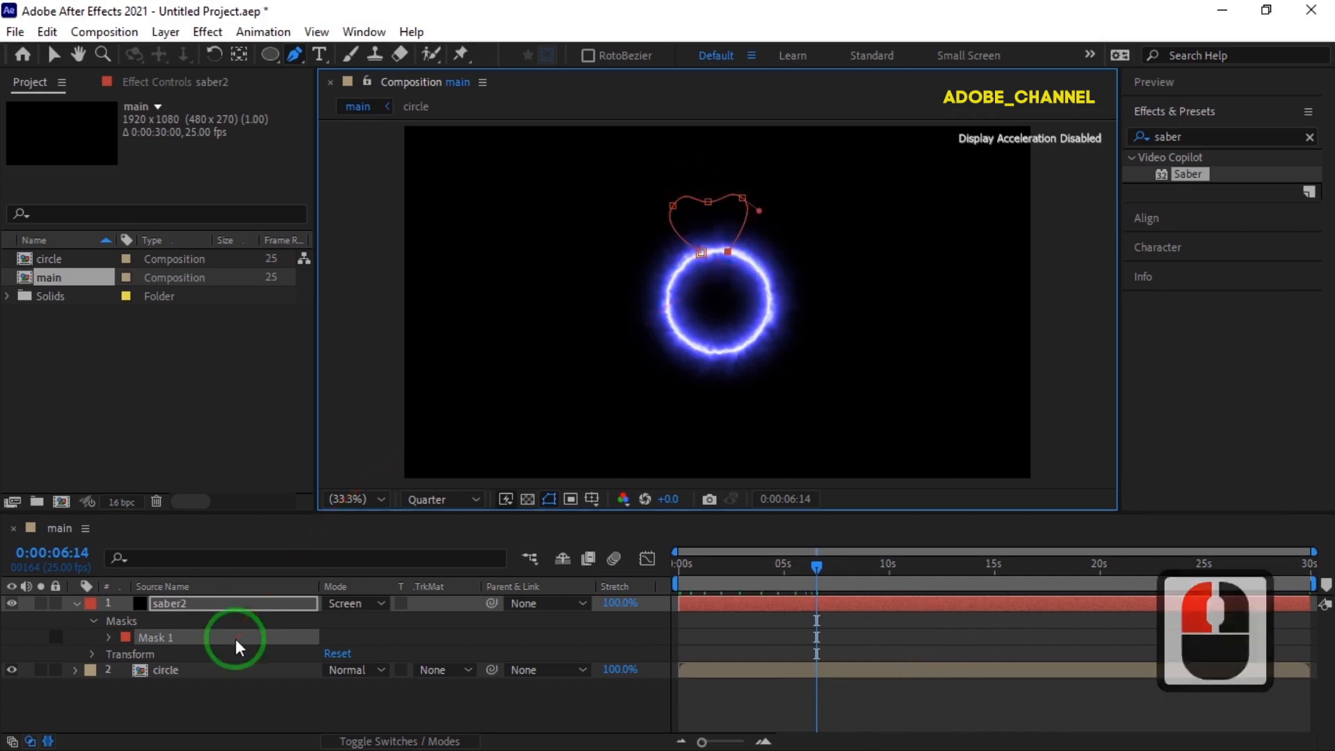
pyautogui.hotkey('ctrl', 'd')
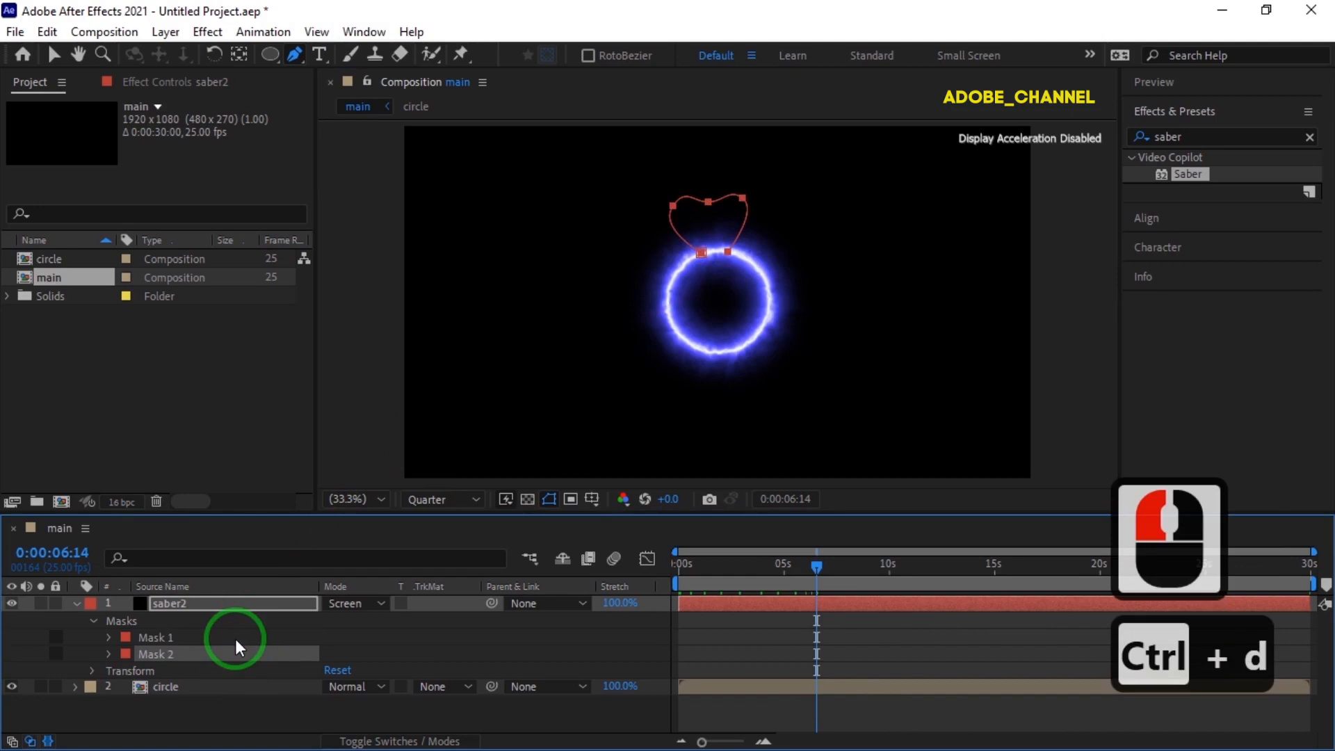
pyautogui.click(53, 52)
pyautogui.moveTo(745, 229); pyautogui.dragTo(777, 364)
pyautogui.click(185, 653)
pyautogui.hotkey('ctrl', 't')
pyautogui.moveTo(777, 271); pyautogui.dragTo(787, 264)
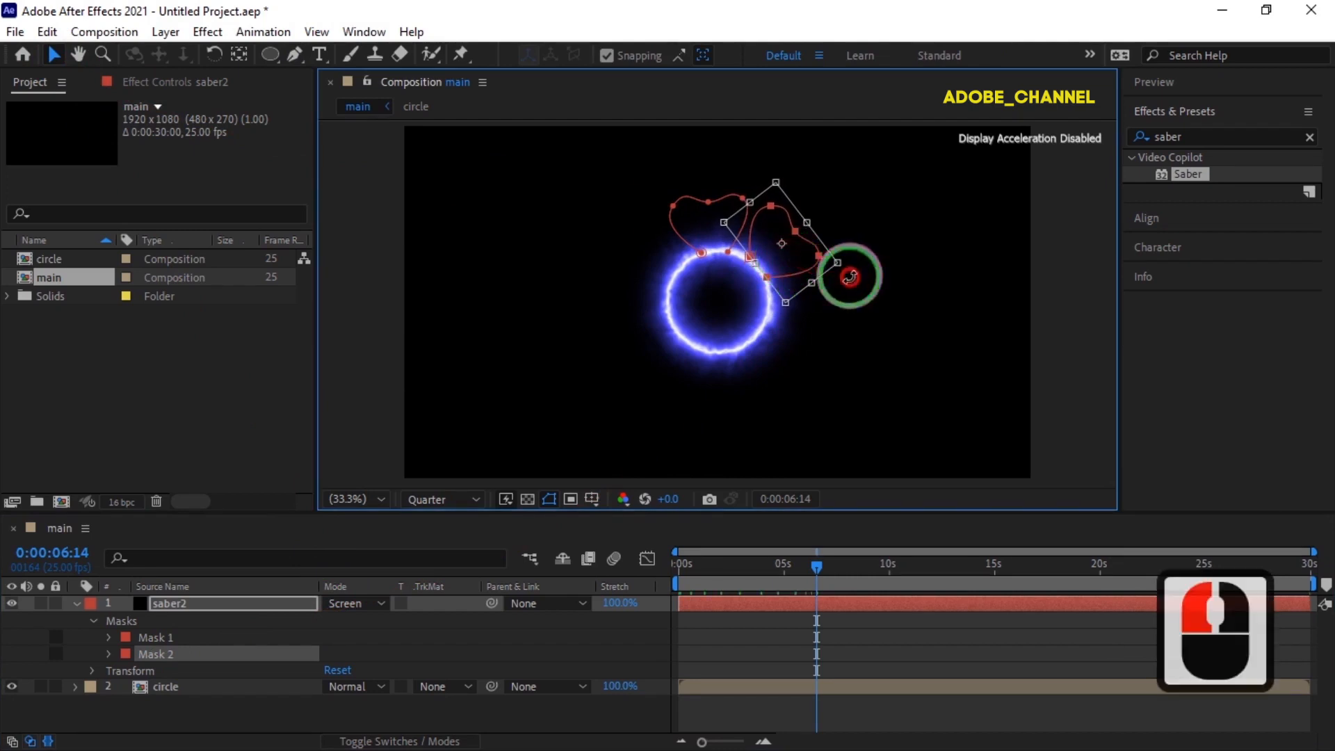
pyautogui.moveTo(846, 270); pyautogui.dragTo(849, 277)
pyautogui.click(846, 274)
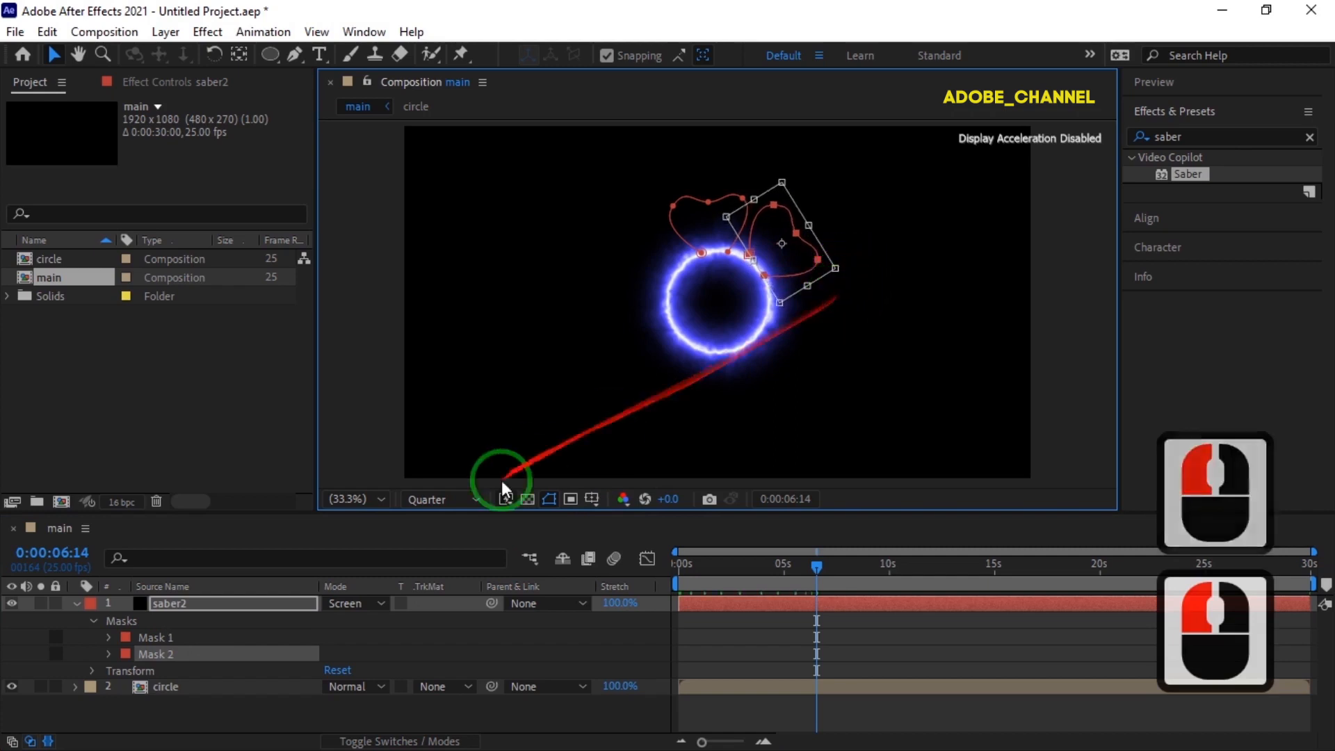
pyautogui.press('Return')
# Duplicate Mask 2 and move and rotate the copy into a third petal on the circle's right side.
pyautogui.click(240, 651)
pyautogui.hotkey('ctrl', 'd')
pyautogui.moveTo(780, 300); pyautogui.dragTo(809, 321)
pyautogui.hotkey('ctrl', 't')
pyautogui.moveTo(820, 388); pyautogui.dragTo(817, 388)
pyautogui.moveTo(801, 326); pyautogui.dragTo(753, 462)
pyautogui.press('Return')
# Duplicate Mask 3 and position and rotate the copy as a fourth petal at the circle's lower right.
pyautogui.click(235, 669)
pyautogui.hotkey('ctrl', 'd')
pyautogui.hotkey('ctrl', 't')
pyautogui.moveTo(780, 370); pyautogui.dragTo(835, 379)
pyautogui.press('Return')
# Duplicate Mask 4 and move and rotate the copy into a fifth petal at the circle's lower left.
pyautogui.click(290, 681)
pyautogui.hotkey('ctrl', 'd')
pyautogui.moveTo(727, 390); pyautogui.dragTo(650, 403)
pyautogui.hotkey('ctrl', 't')
pyautogui.moveTo(737, 433); pyautogui.dragTo(686, 467)
pyautogui.moveTo(702, 400); pyautogui.dragTo(697, 393)
pyautogui.moveTo(689, 456); pyautogui.dragTo(684, 457)
pyautogui.press('Return')
# Duplicate Mask 5 and move and rotate the copy into a sixth petal on the circle's left side.
pyautogui.click(203, 701)
pyautogui.hotkey('ctrl', 'd')
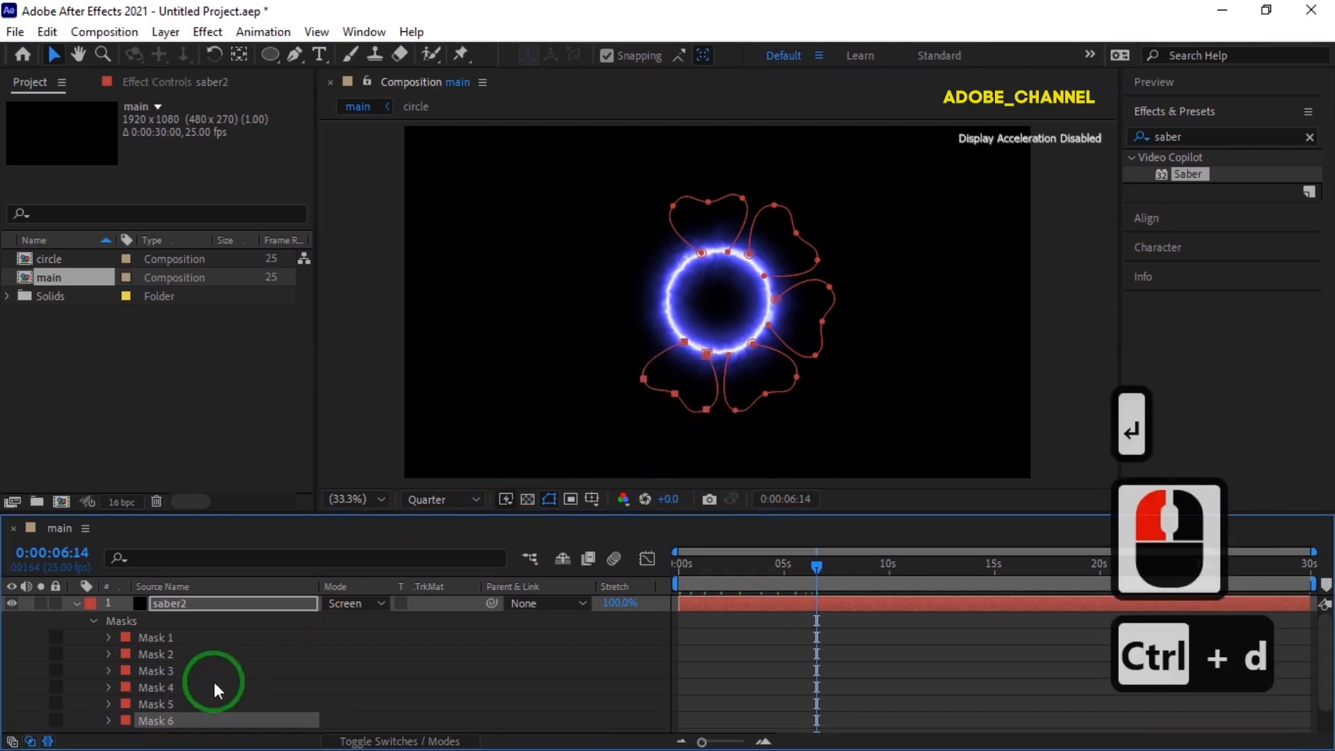
pyautogui.moveTo(654, 368); pyautogui.dragTo(611, 317)
pyautogui.hotkey('ctrl', 't')
pyautogui.moveTo(695, 382); pyautogui.dragTo(666, 355)
pyautogui.moveTo(639, 399); pyautogui.dragTo(629, 399)
pyautogui.moveTo(633, 341); pyautogui.dragTo(568, 299)
pyautogui.press('Return')
# Duplicate Mask 6 and place and rotate the copy as a seventh petal at the circle's upper left.
pyautogui.click(222, 721)
pyautogui.hotkey('ctrl', 'd')
pyautogui.click(219, 691)
pyautogui.hotkey('ctrl', 't')
pyautogui.moveTo(631, 265)
pyautogui.mouseDown()
pyautogui.moveTo(712, 243)
pyautogui.moveTo(651, 274)
pyautogui.mouseUp()
pyautogui.click(625, 343)
# Fine-tune the placement of the Mask 6 and Mask 5 petals to even out the spacing around the circle.
pyautogui.click(194, 674)
pyautogui.hotkey('ctrl', 't')
pyautogui.moveTo(630, 342); pyautogui.dragTo(596, 283)
pyautogui.click(702, 400)
pyautogui.click(203, 661)
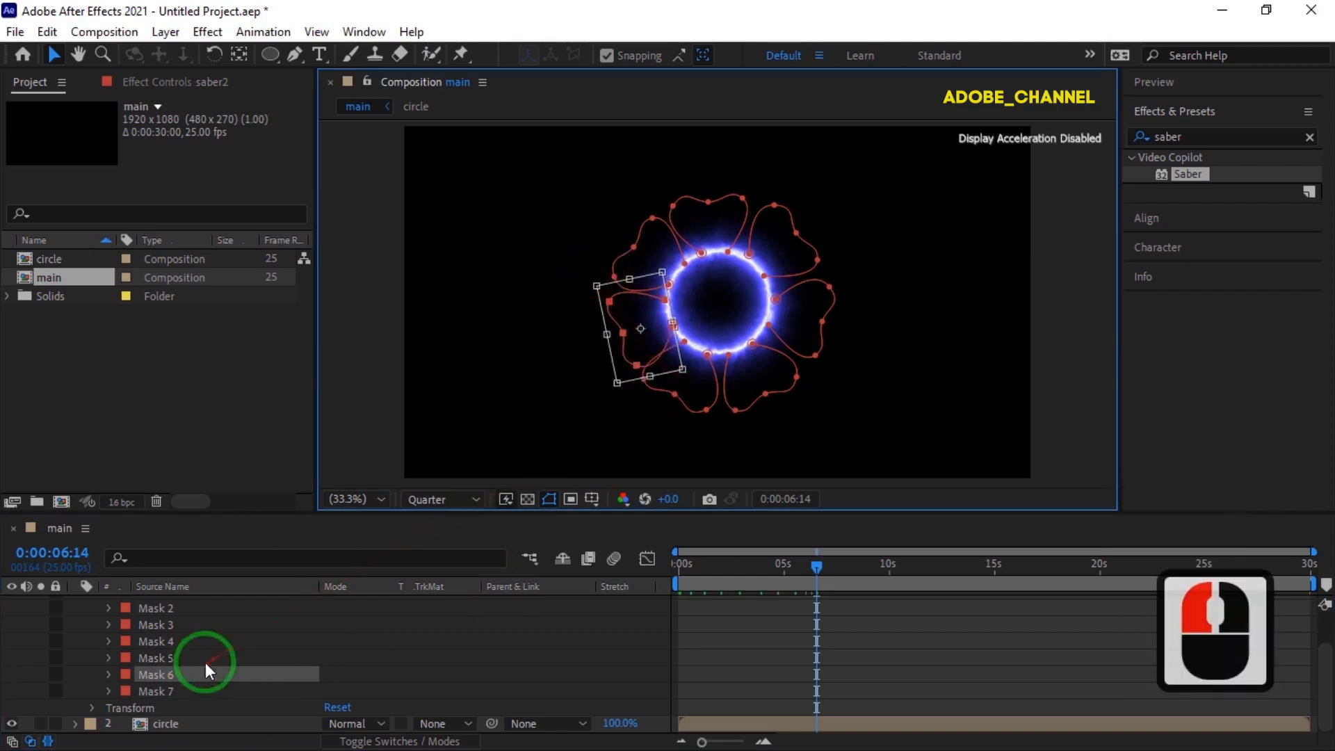
pyautogui.hotkey('ctrl', 't')
pyautogui.moveTo(706, 382); pyautogui.dragTo(711, 384)
pyautogui.doubleClick(743, 432)
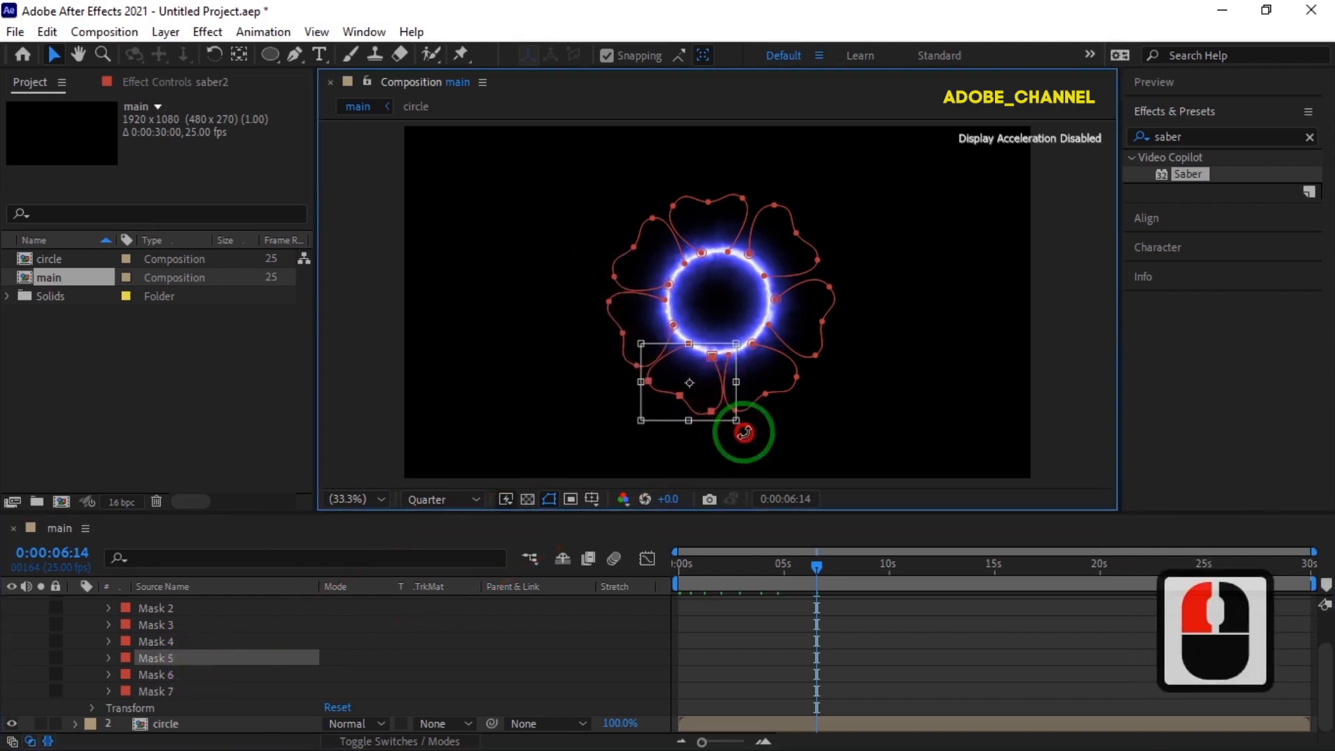
# Nudge the Mask 4 and Mask 3 petals slightly to align them with the circle's edge.
pyautogui.click(178, 645)
pyautogui.hotkey('ctrl', 't')
pyautogui.click(767, 384)
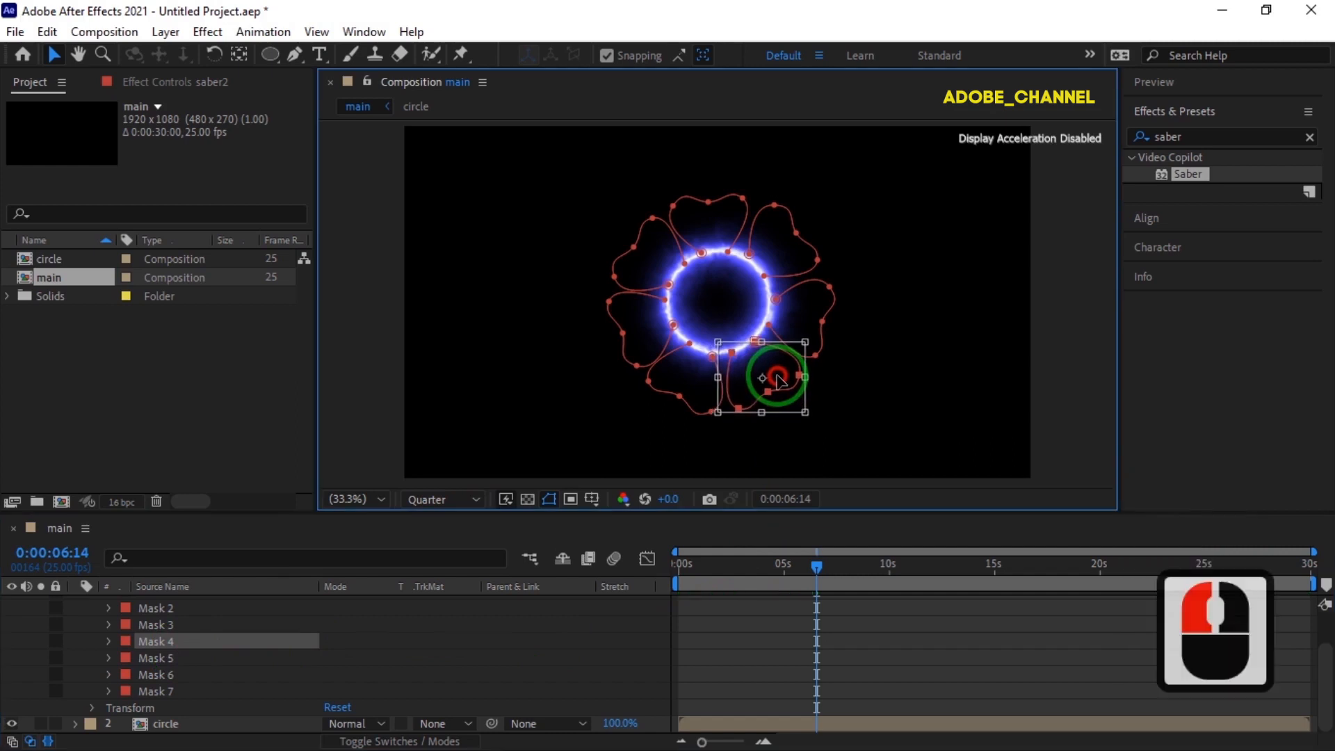
pyautogui.click(188, 625)
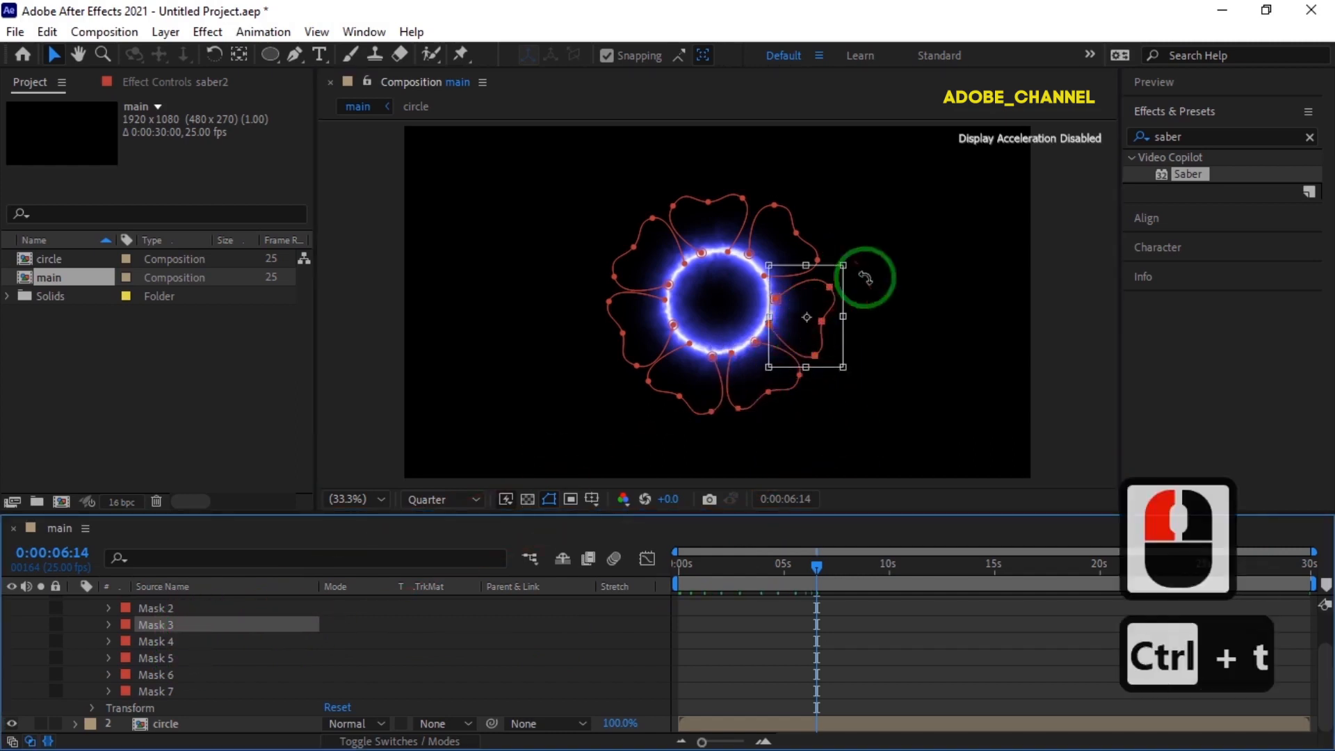
pyautogui.click(806, 332)
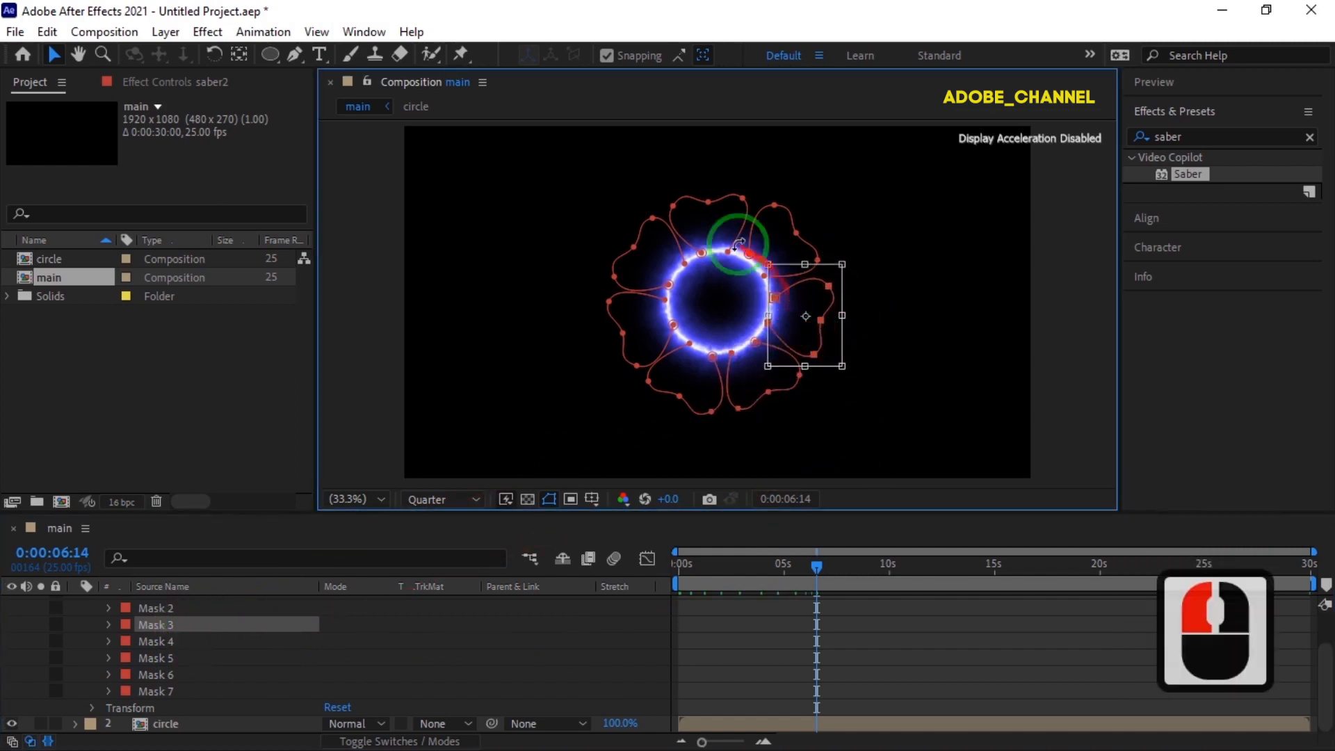
# Shift and slightly rotate the Mask 1 petal so it sits evenly between its neighbours above the circle.
pyautogui.scroll(2, 196, 638)
pyautogui.click(196, 639)
pyautogui.hotkey('ctrl', 't')
pyautogui.moveTo(724, 230); pyautogui.dragTo(728, 230)
pyautogui.moveTo(774, 180); pyautogui.dragTo(779, 186)
pyautogui.moveTo(690, 212); pyautogui.dragTo(688, 212)
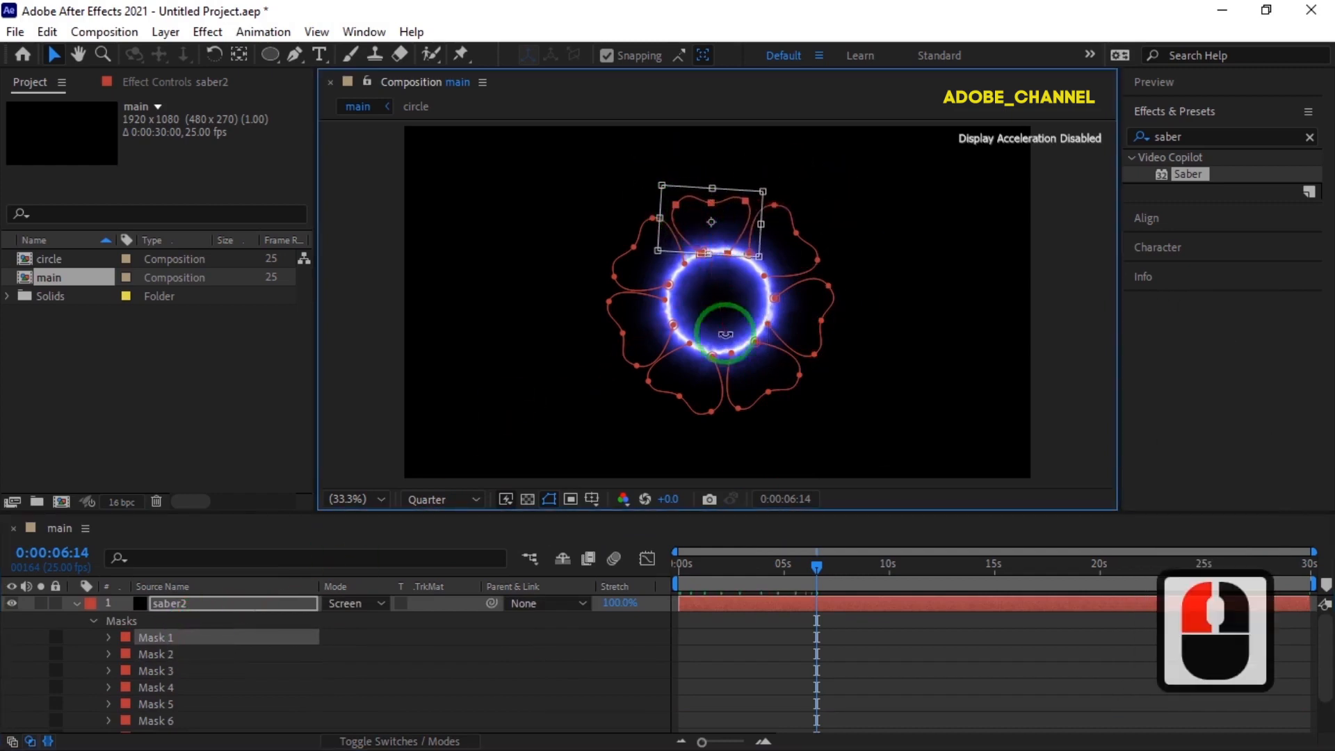
# Select the saber2 layer and apply the Saber effect to it.
pyautogui.scroll(-2, 191, 659)
pyautogui.click(189, 653)
pyautogui.scroll(7, 198, 629)
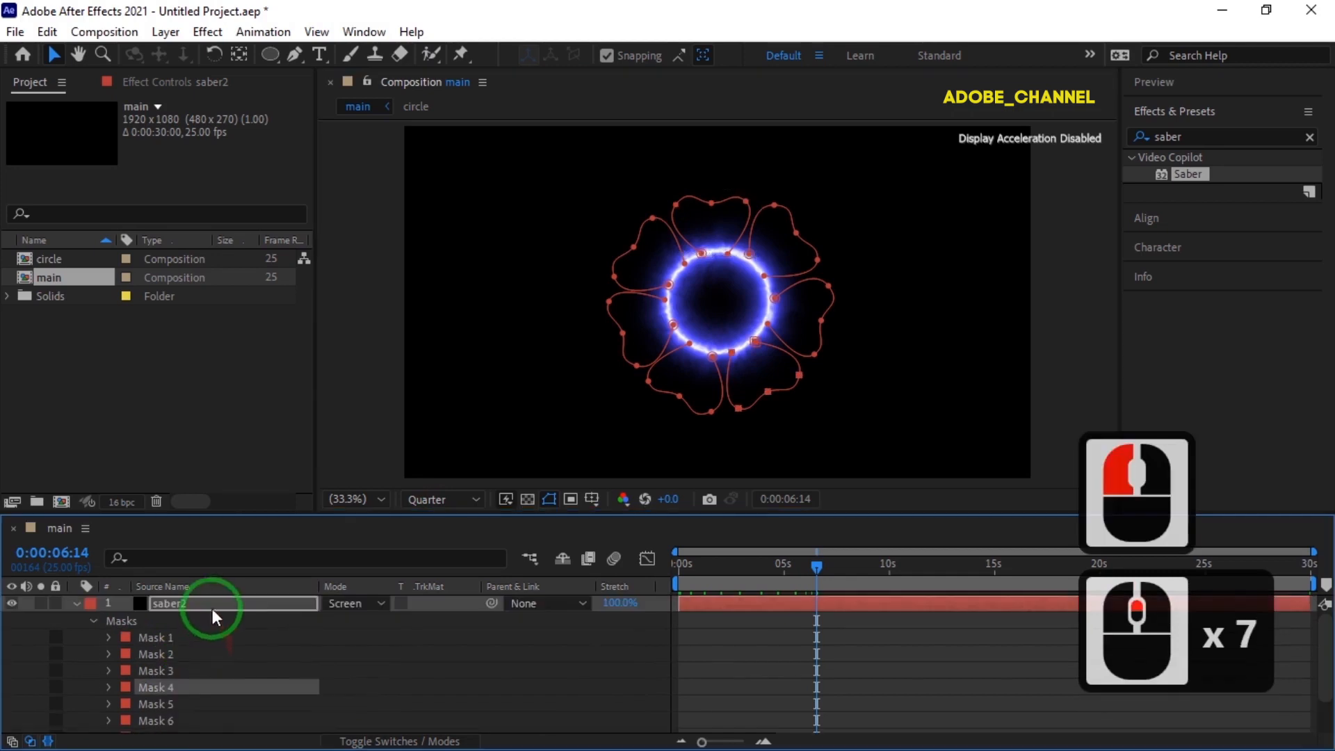
pyautogui.click(211, 607)
pyautogui.doubleClick(1193, 175)
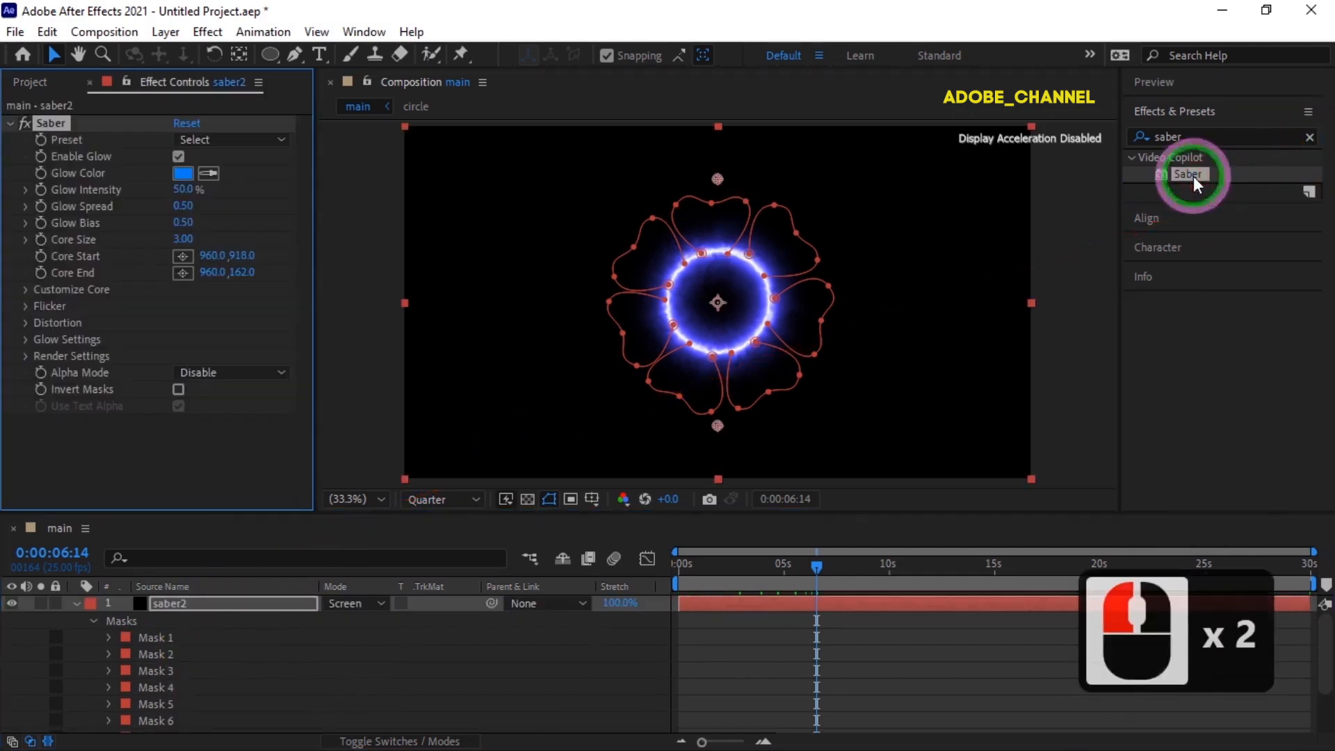
# Set Saber's Glow Color to red FF0030.
pyautogui.click(189, 174)
pyautogui.click(305, 90)
pyautogui.click(472, 86)
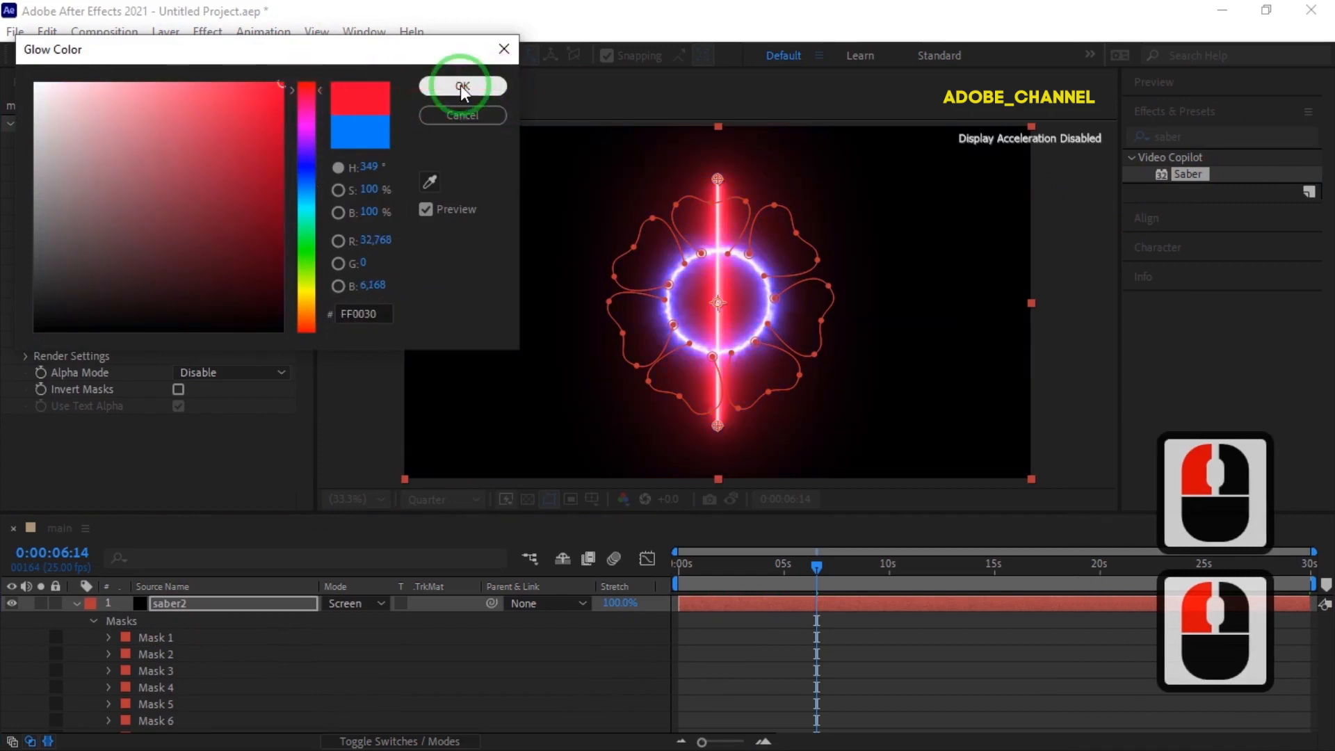
# Apply Saber's Energy preset and set its Glow Color to red FF012B.
pyautogui.click(282, 139)
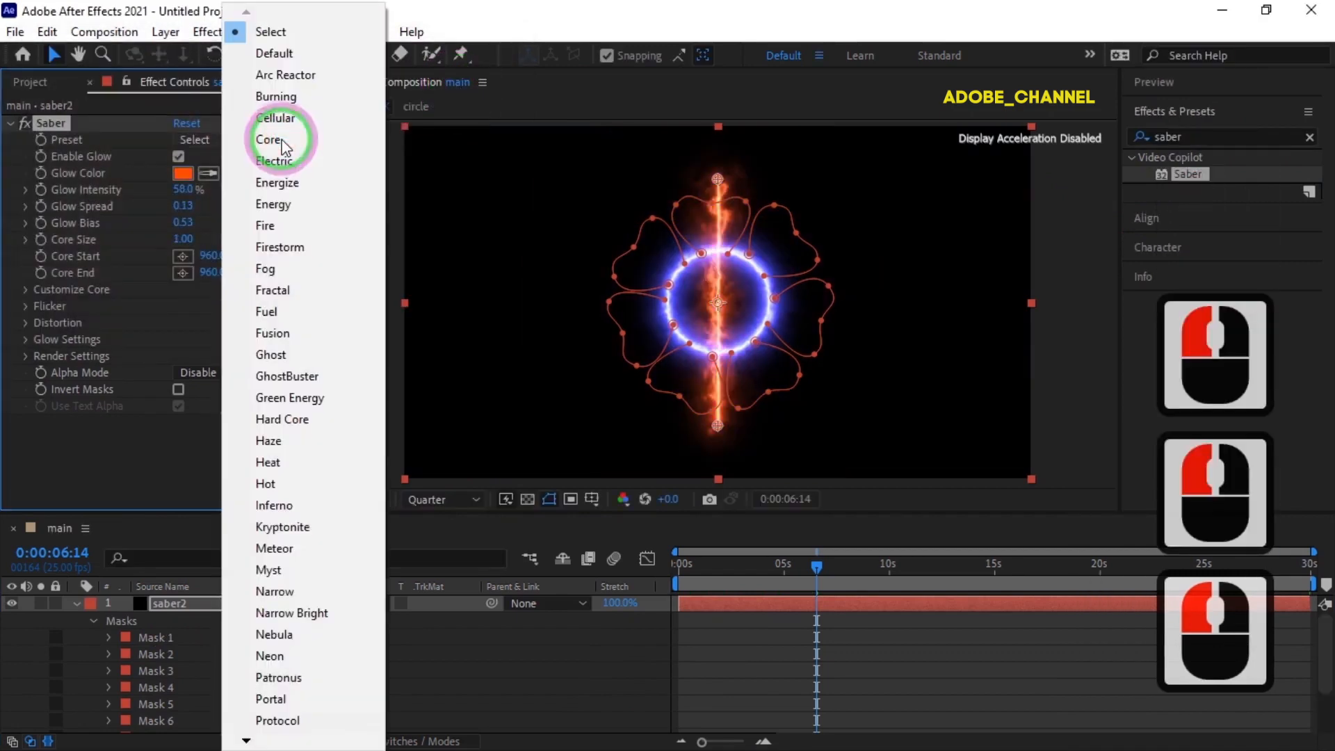
pyautogui.click(282, 205)
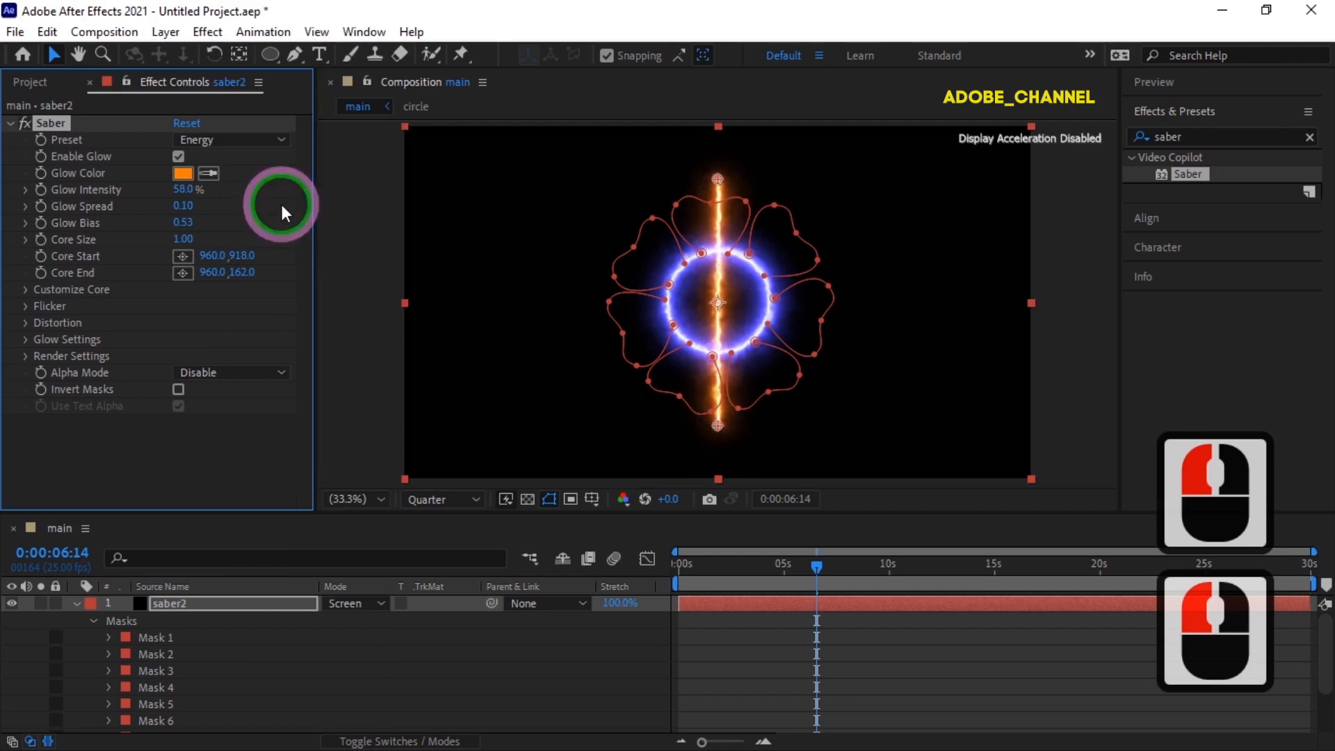
pyautogui.click(183, 173)
pyautogui.click(306, 88)
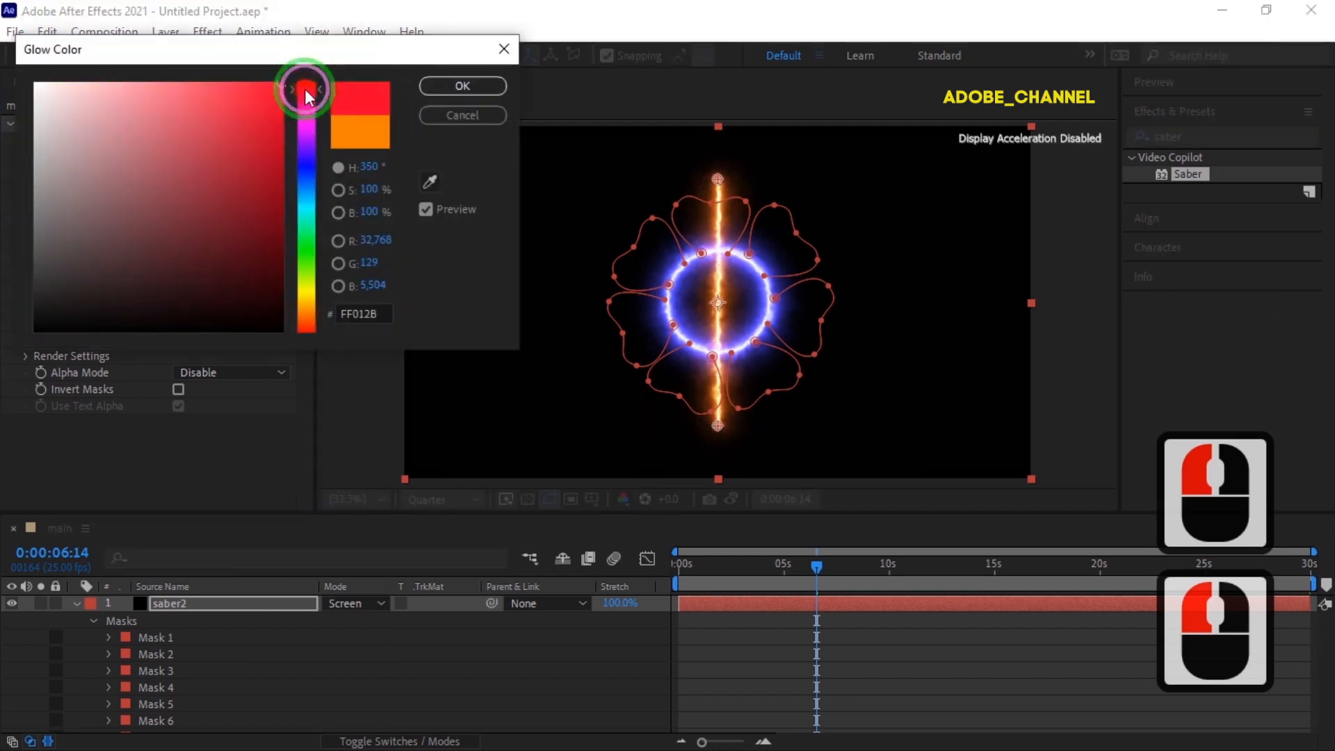
pyautogui.click(457, 84)
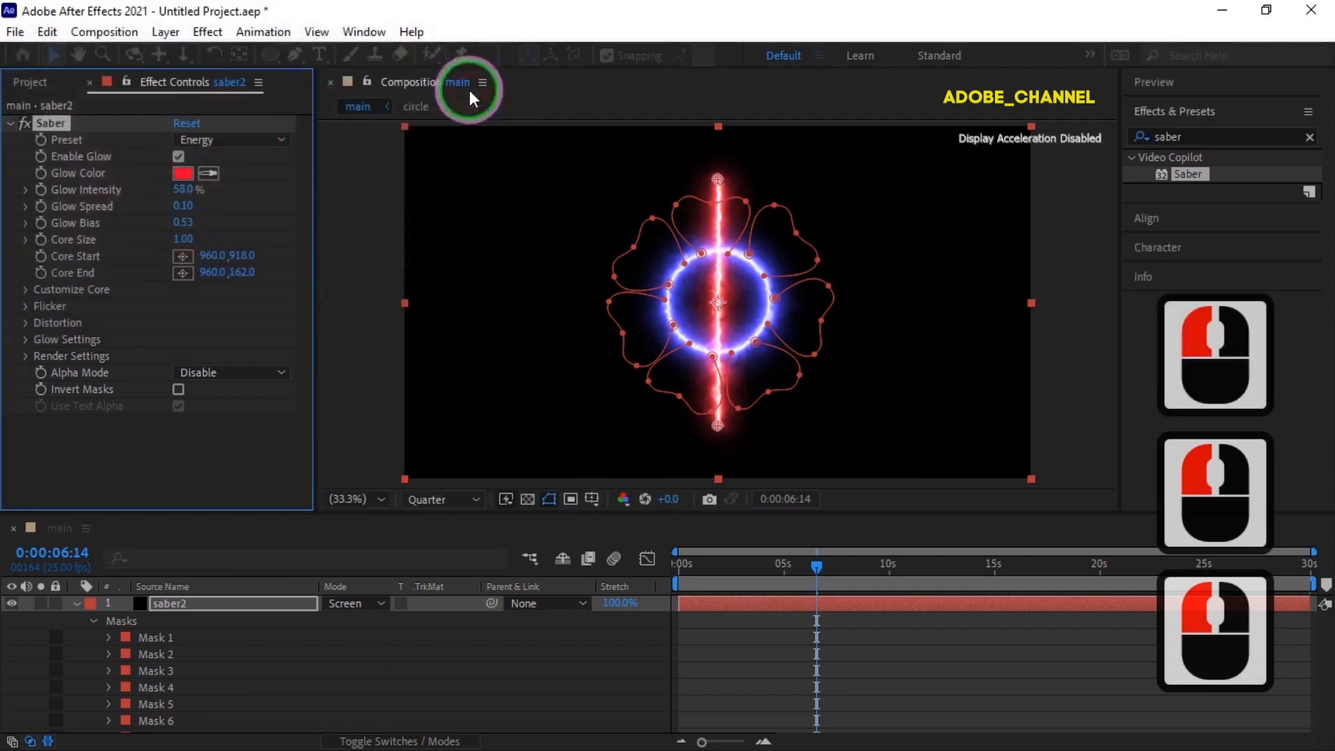
# Set Saber's Core Type to Layer Masks and collapse the saber2 layer.
pyautogui.click(28, 289)
pyautogui.click(278, 302)
pyautogui.click(265, 344)
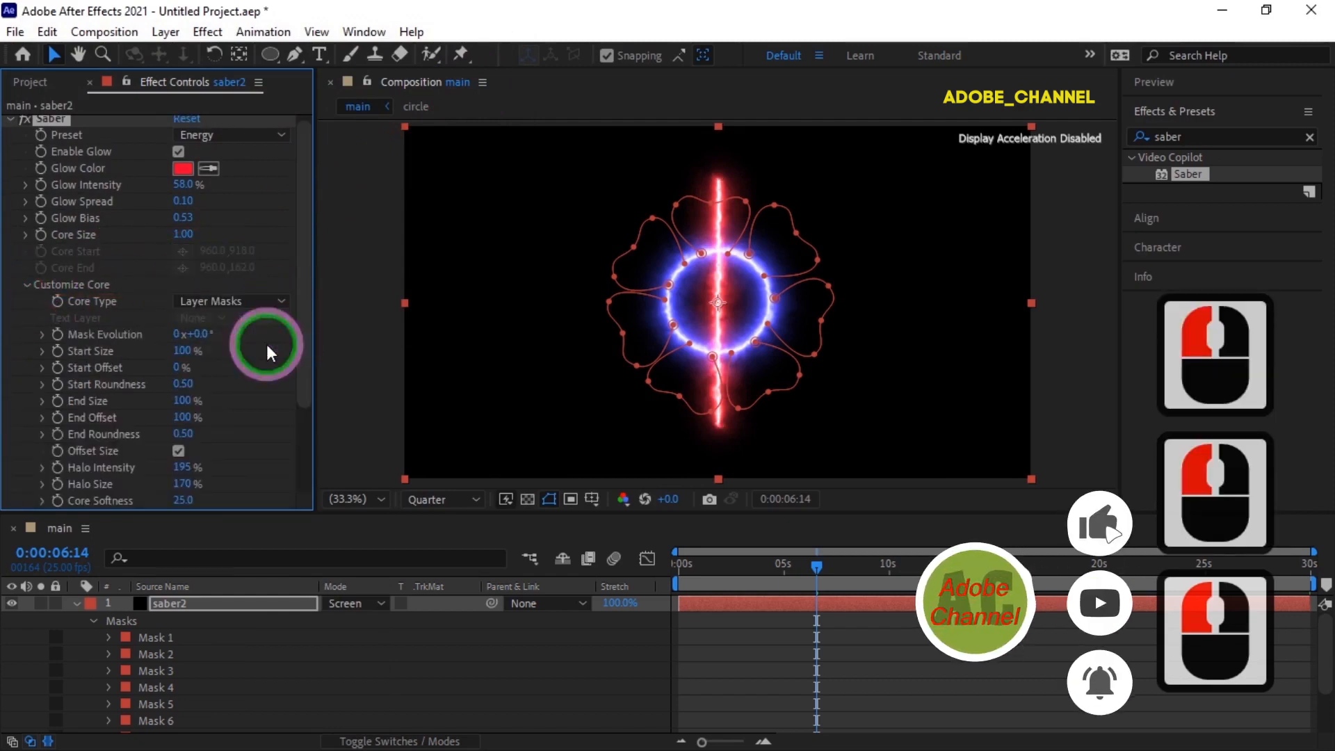
pyautogui.click(76, 603)
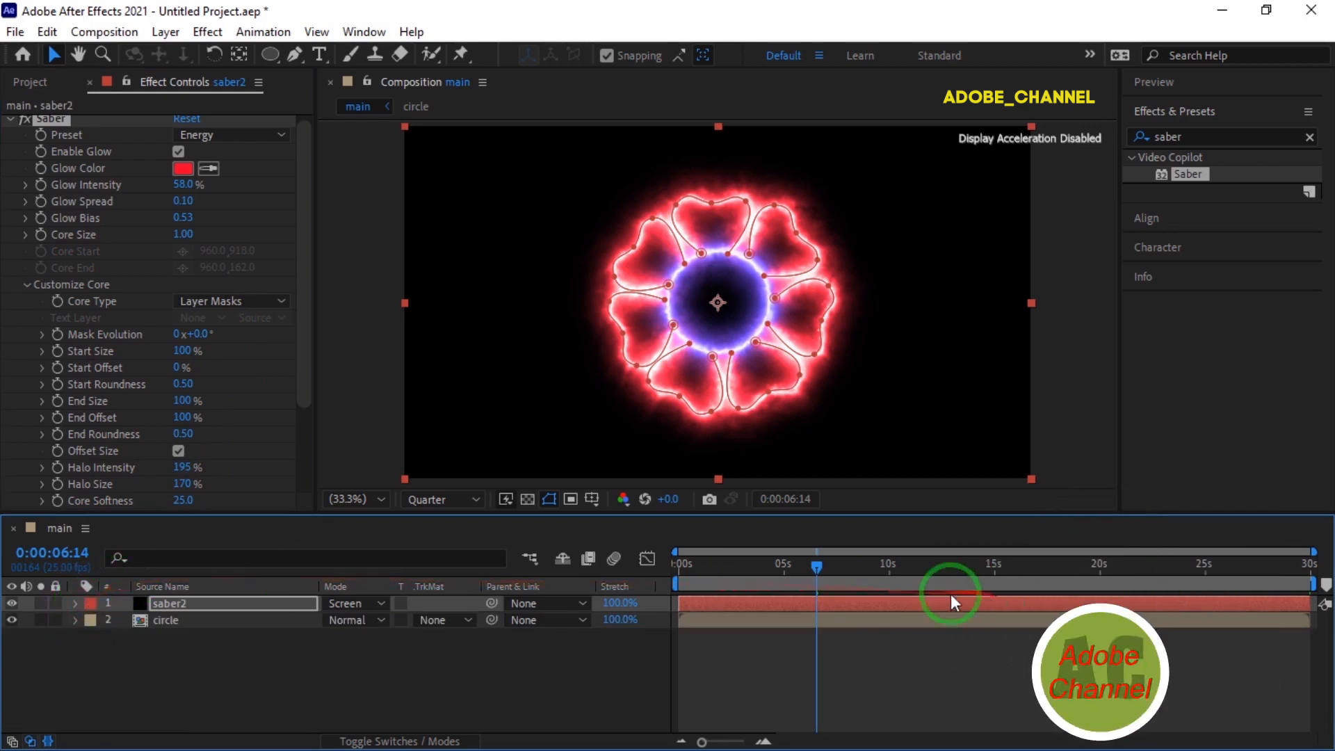
# Keyframe Saber's End Offset at 0% at the start of the timeline on the saber2 layer.
pyautogui.moveTo(818, 565); pyautogui.dragTo(660, 569)
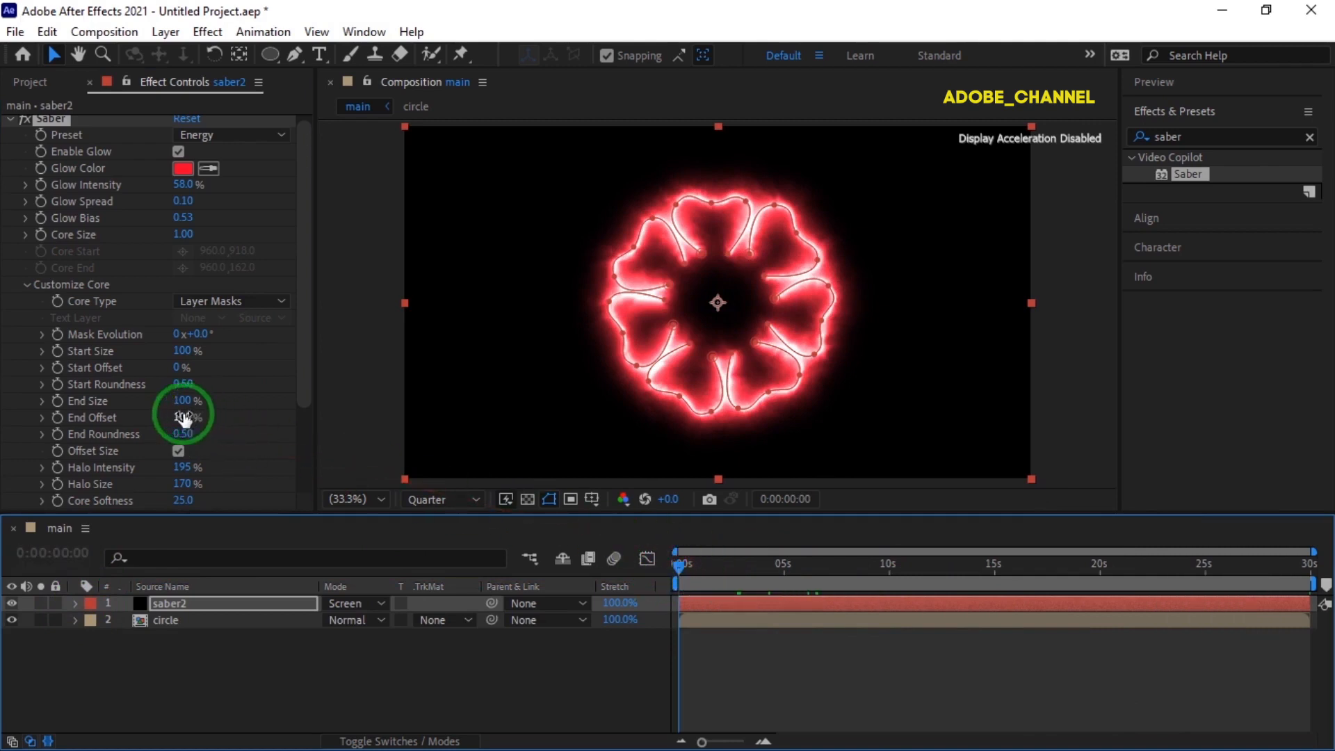
pyautogui.click(59, 417)
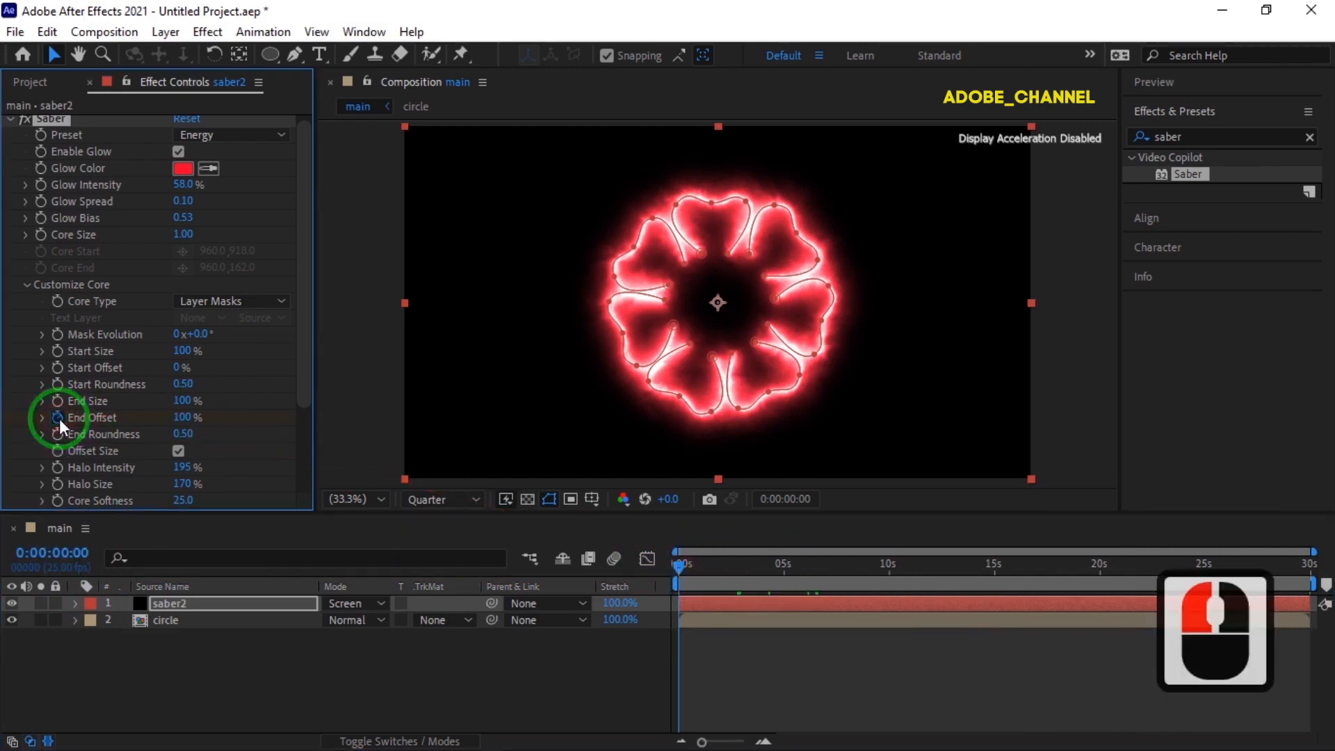
pyautogui.click(181, 418)
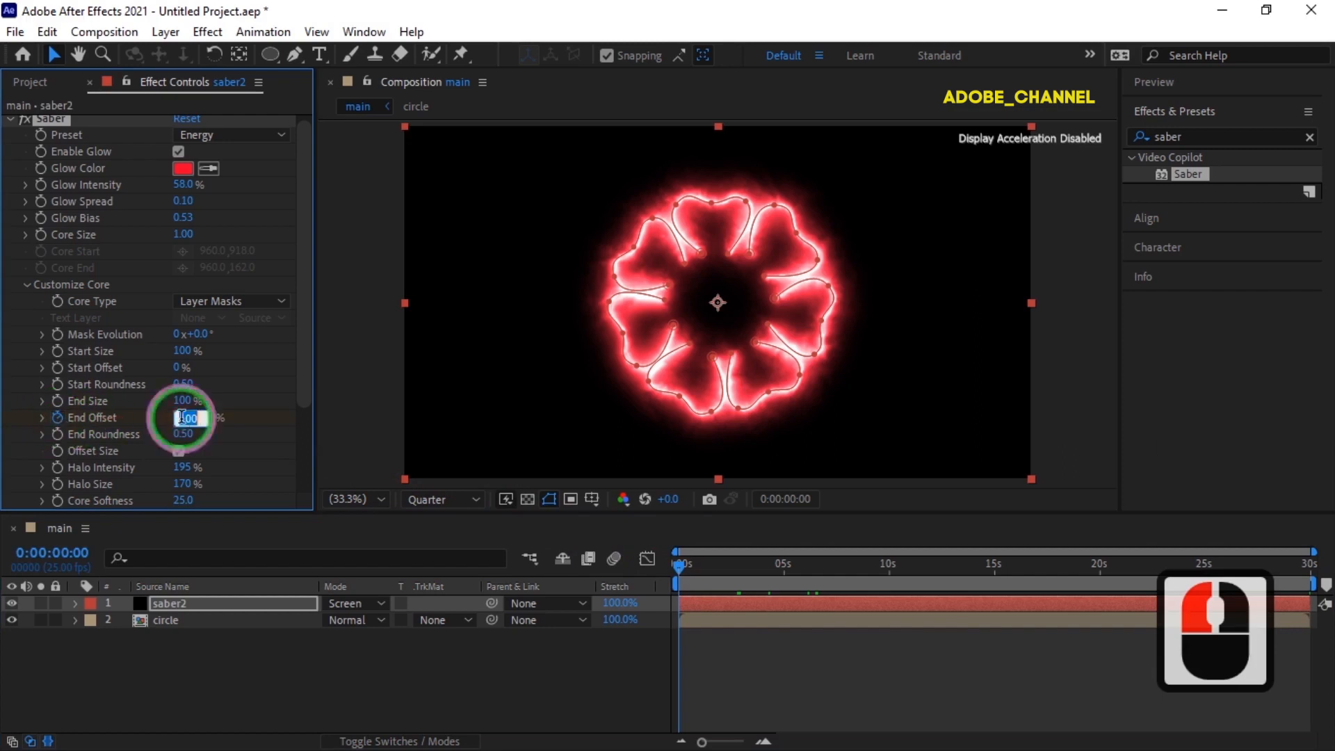
pyautogui.write('0')
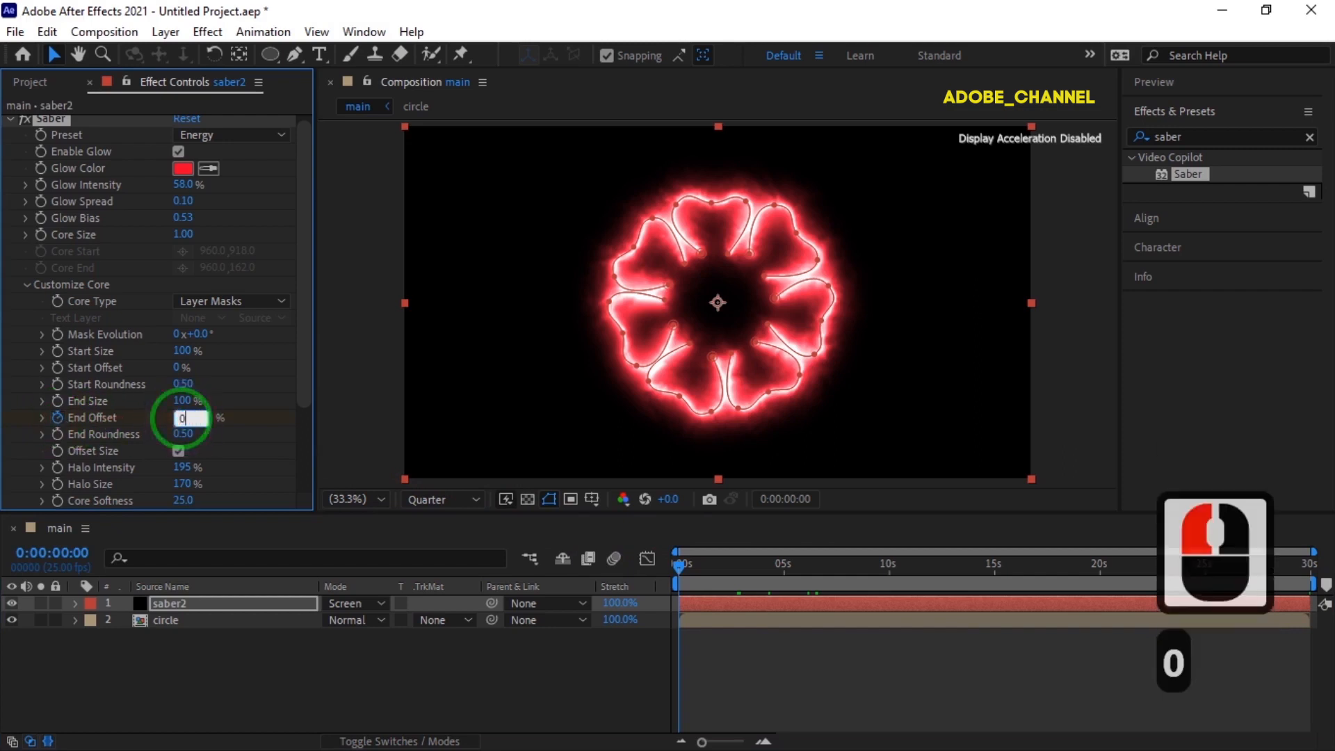
pyautogui.press('Return')
# Set Saber's End Offset to 100% at 0:00:05:00.
pyautogui.click(72, 552)
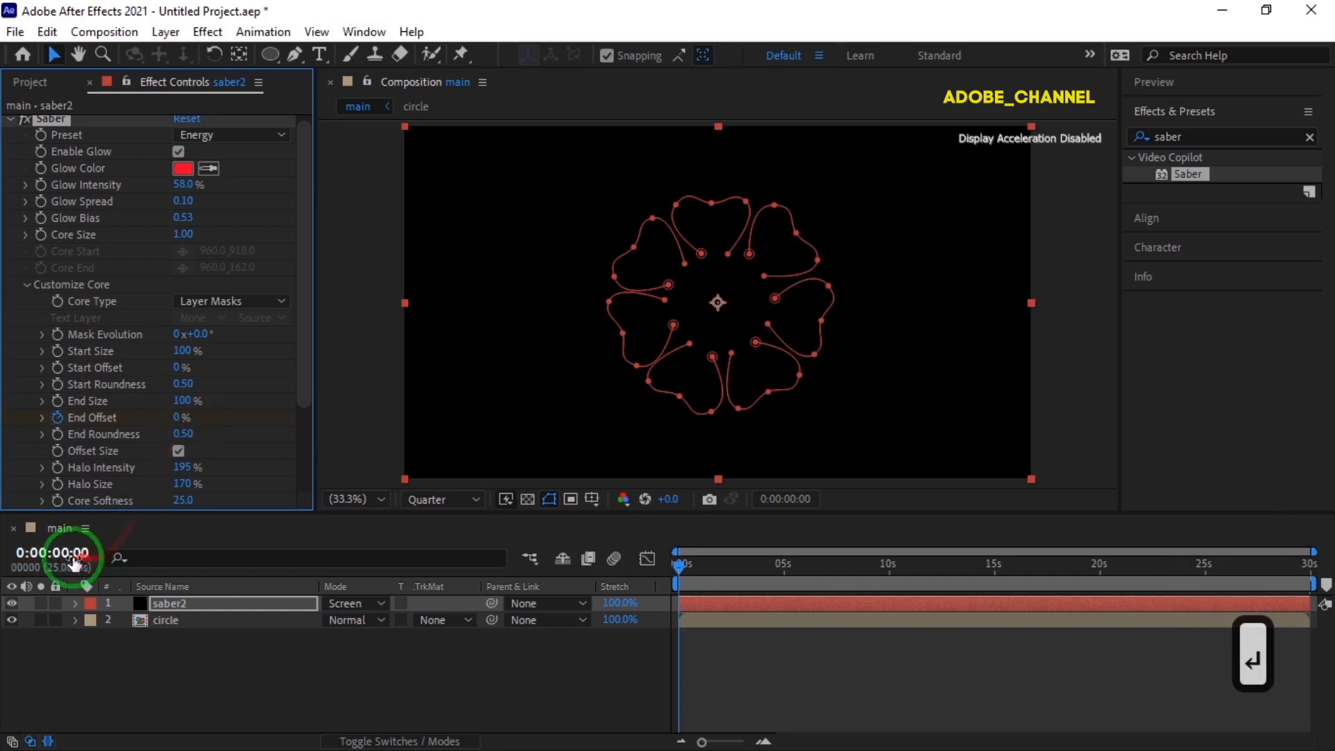
pyautogui.write('500')
pyautogui.press('Return')
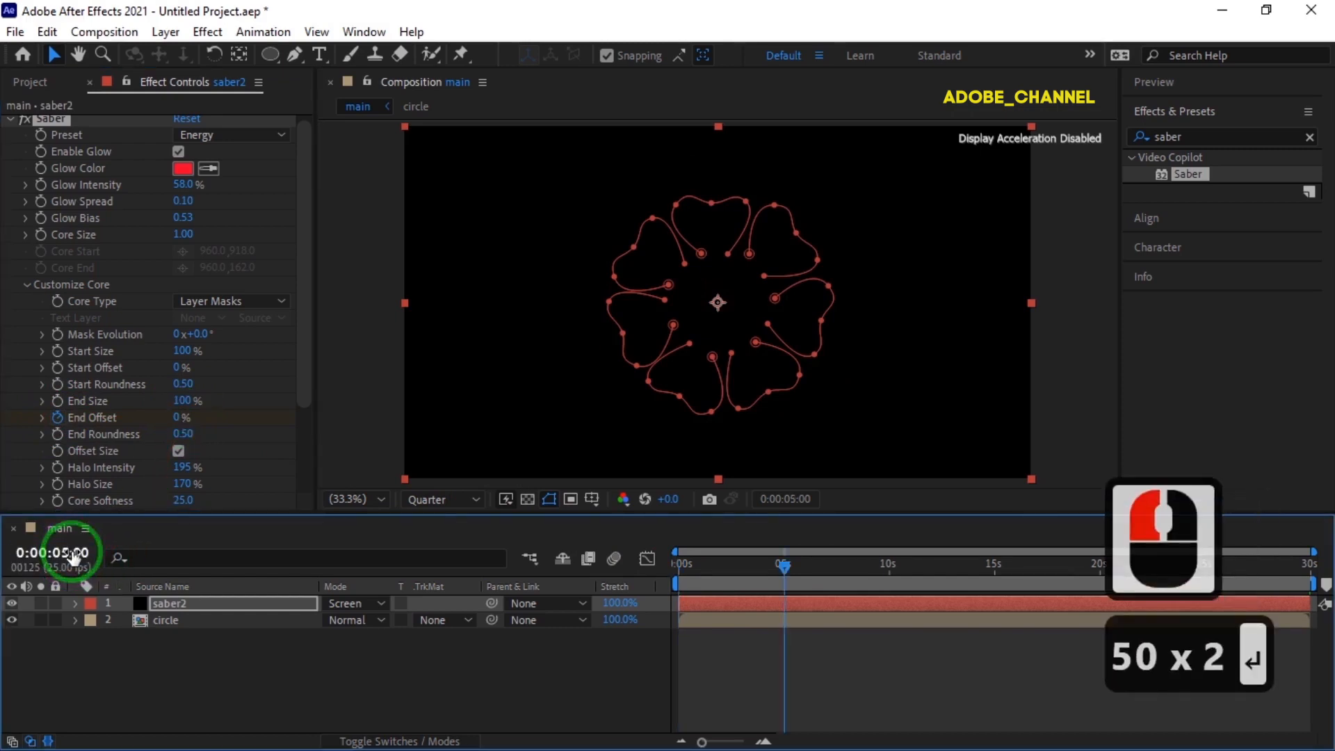
pyautogui.click(180, 419)
pyautogui.write('100')
pyautogui.press('Return')
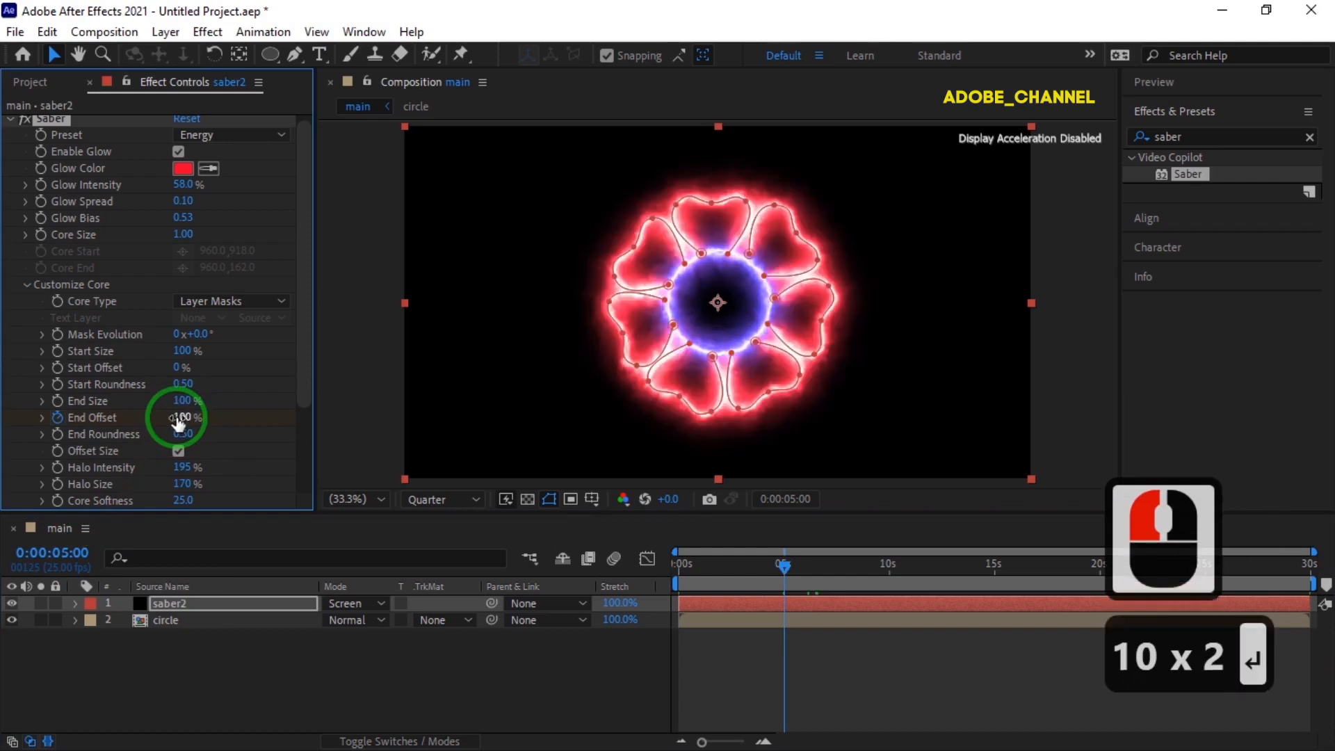
# Keyframe Saber's Start Offset at 0% at 0:00:07:00.
pyautogui.click(66, 557)
pyautogui.write('700')
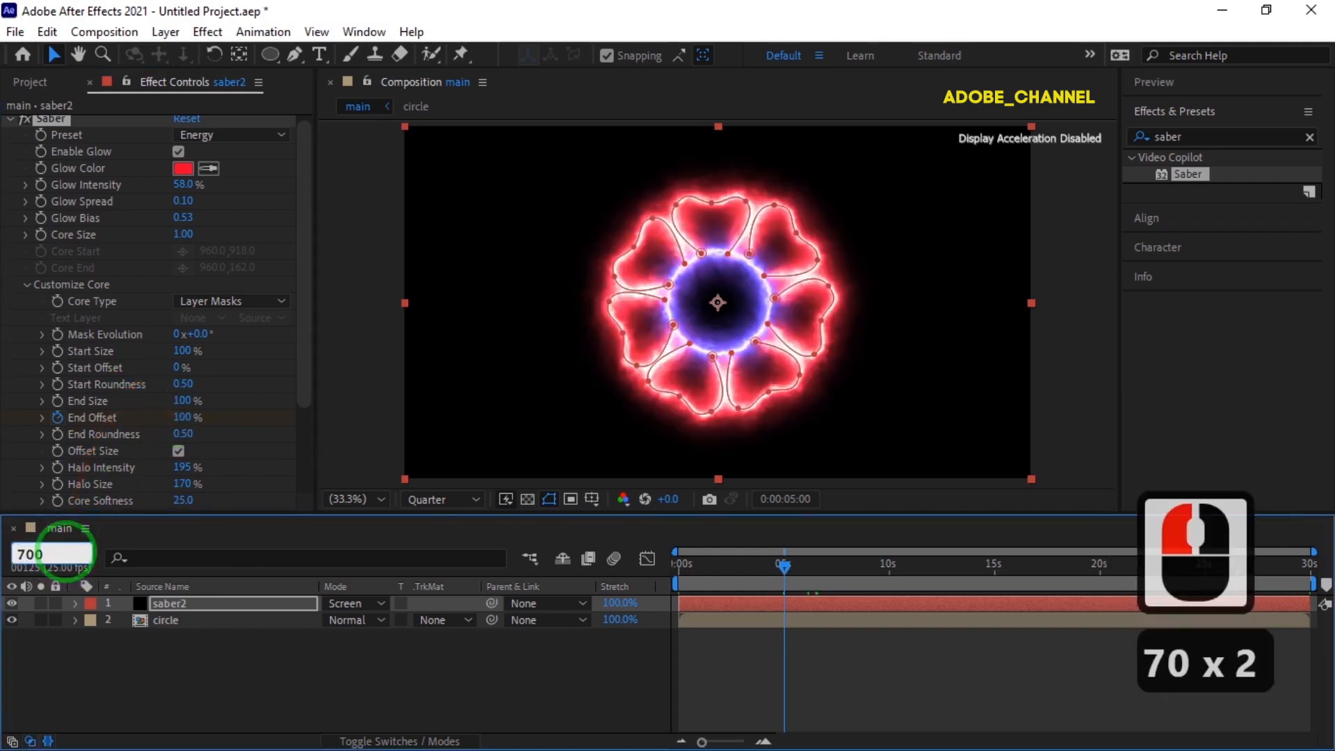
pyautogui.press('Return')
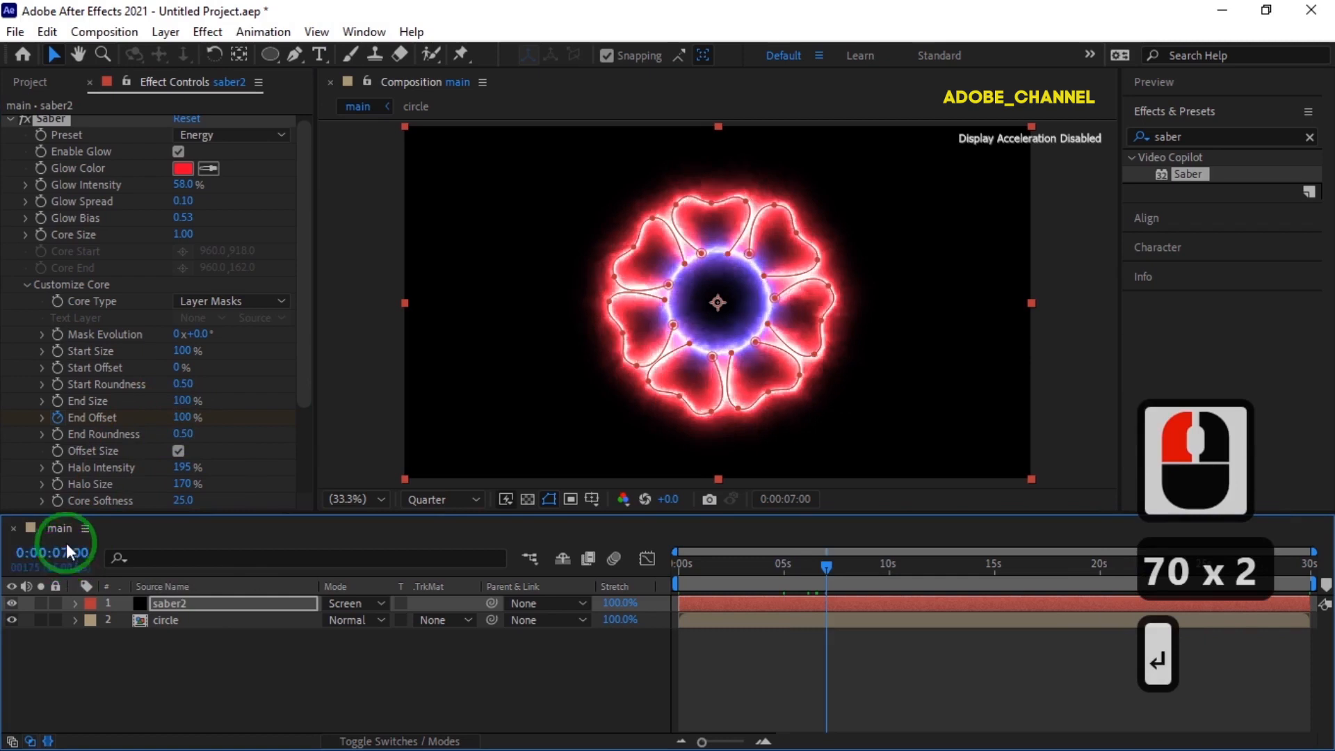
pyautogui.click(59, 368)
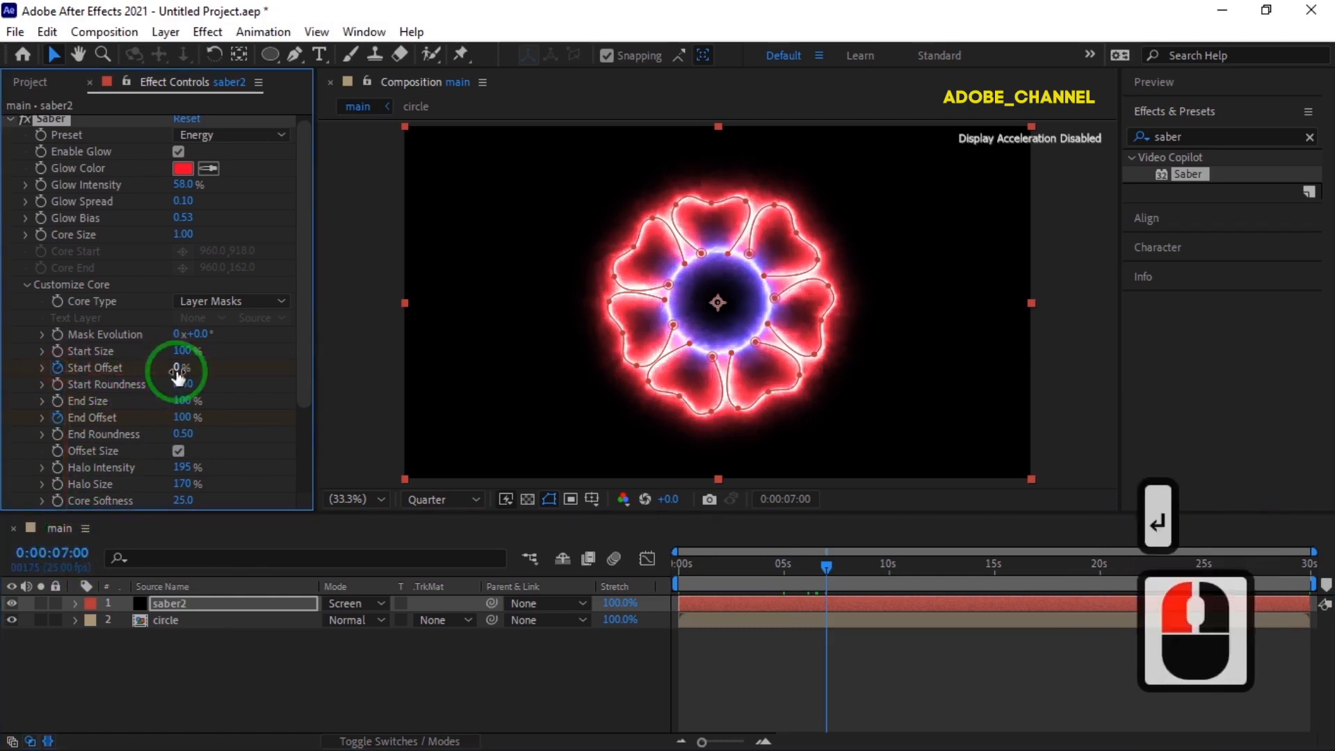
pyautogui.click(180, 370)
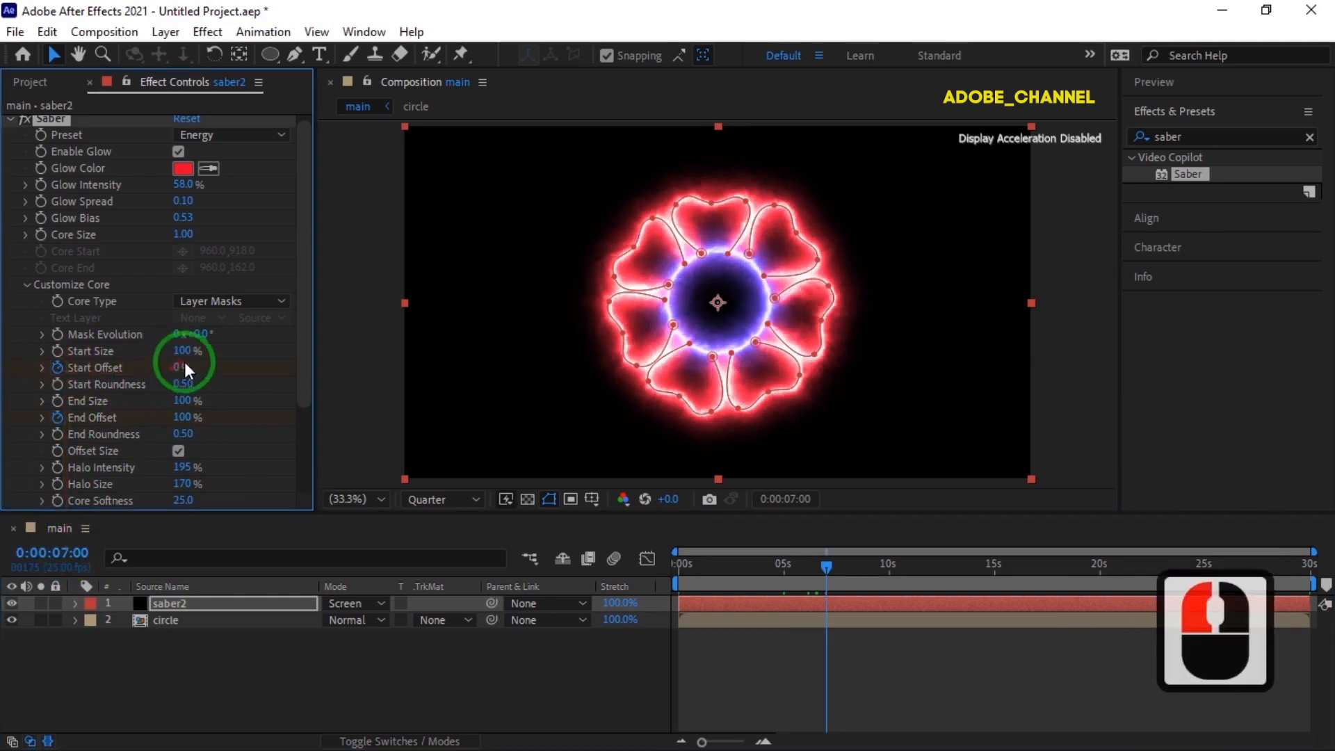
# Set Saber's Start Offset to 100% at 0:00:12:00.
pyautogui.click(68, 552)
pyautogui.write('12')
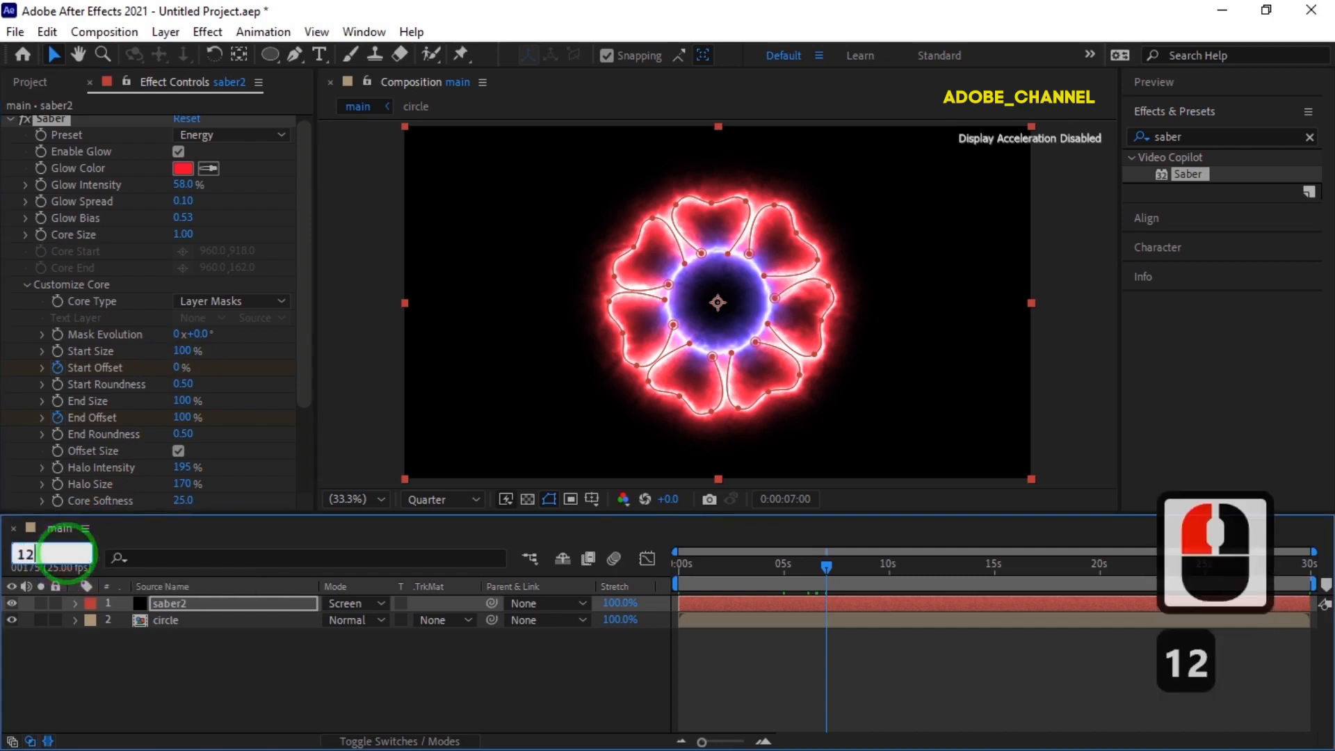
pyautogui.write(':00')
pyautogui.press('Return')
pyautogui.click(186, 382)
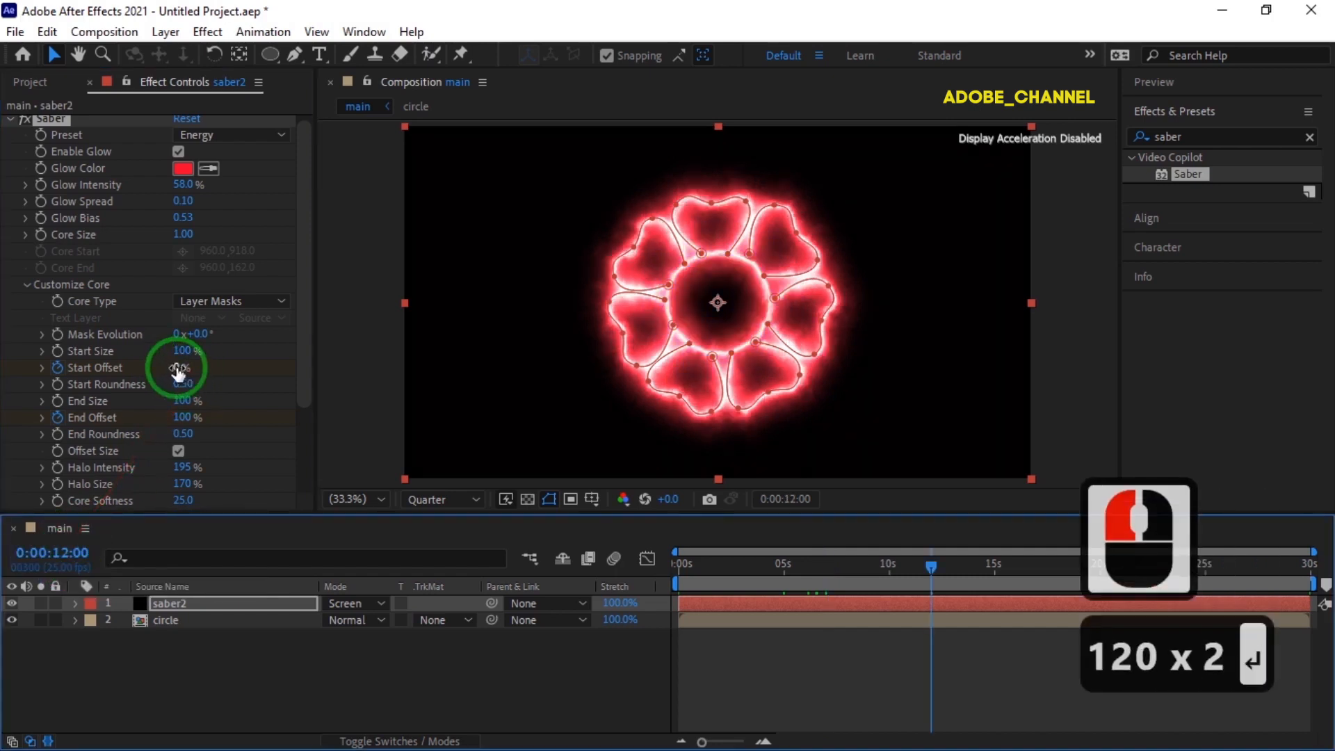
pyautogui.write('100')
pyautogui.press('Return')
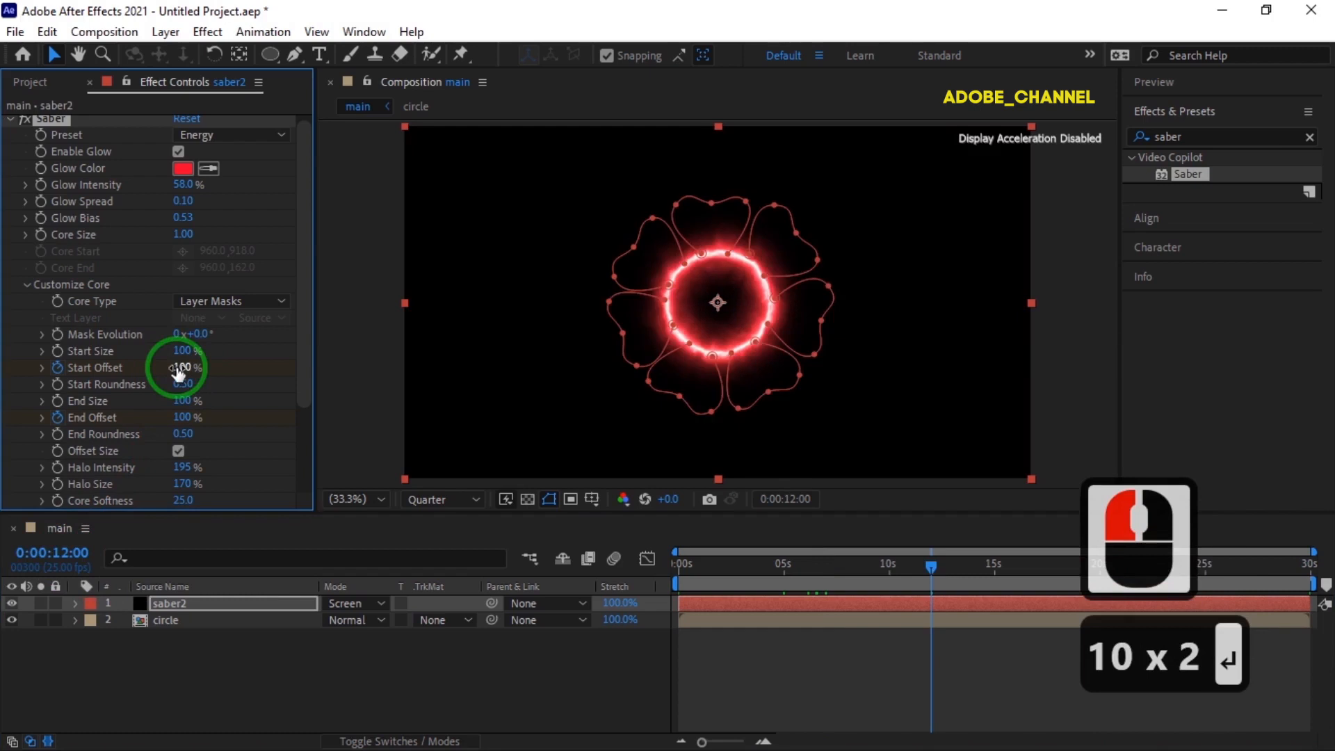
# Duplicate the saber2 layer.
pyautogui.click(198, 602)
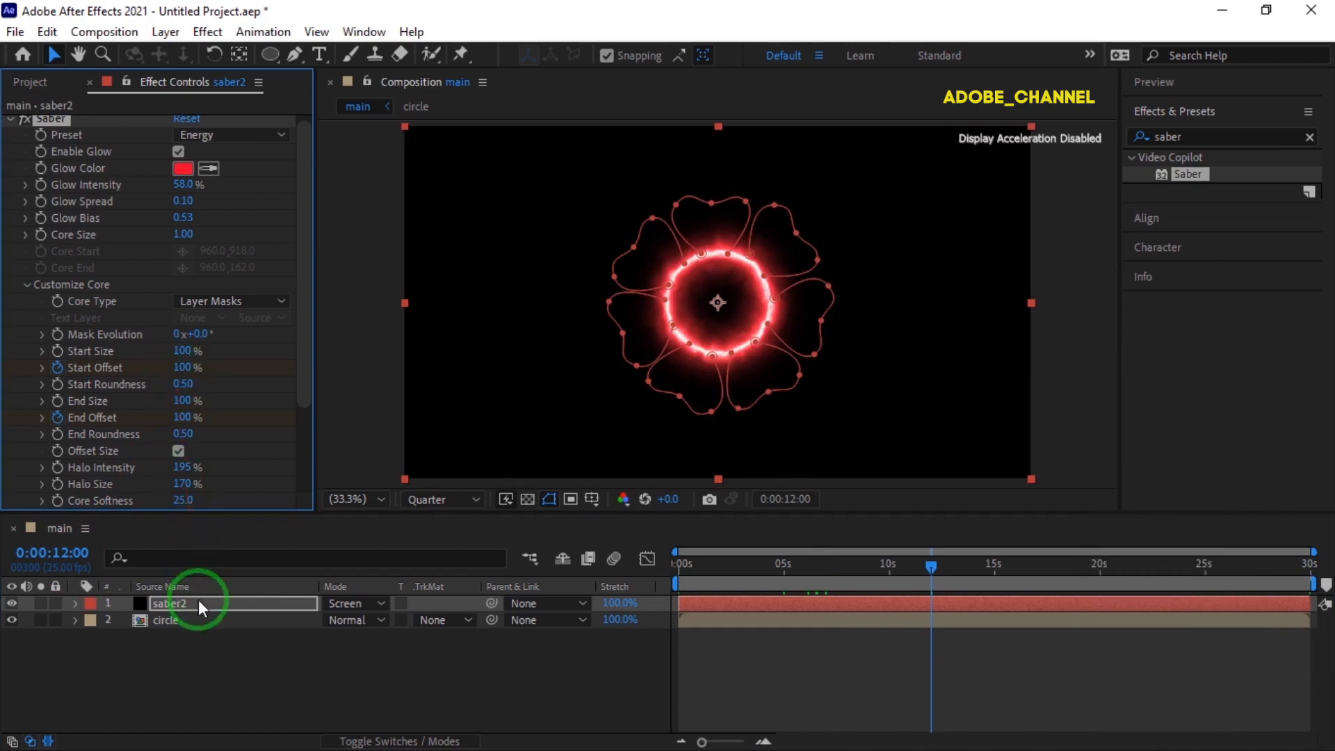
pyautogui.click(198, 602)
pyautogui.hotkey('ctrl', 'd')
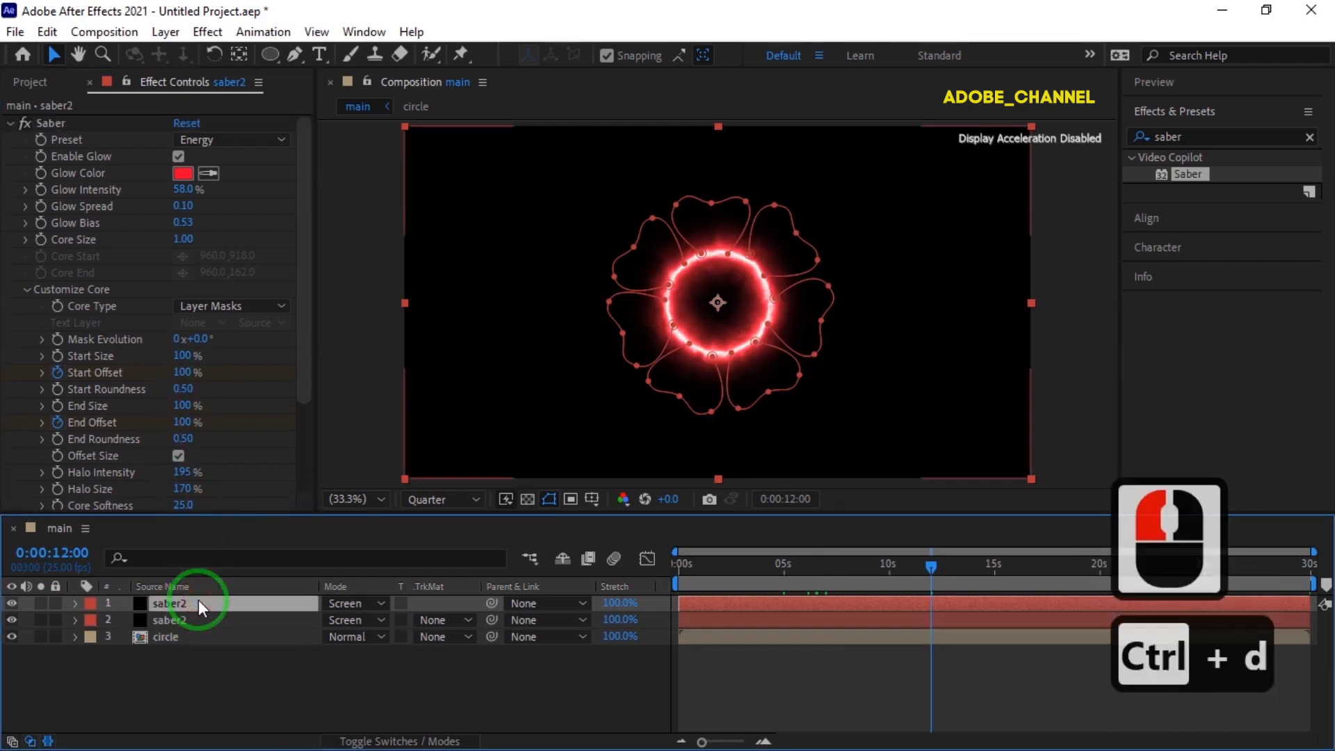
# Move the current time to 0:00:08:00 and change the duplicate saber2 layer's Glow Color to blue.
pyautogui.click(69, 553)
pyautogui.write('800')
pyautogui.press('Return')
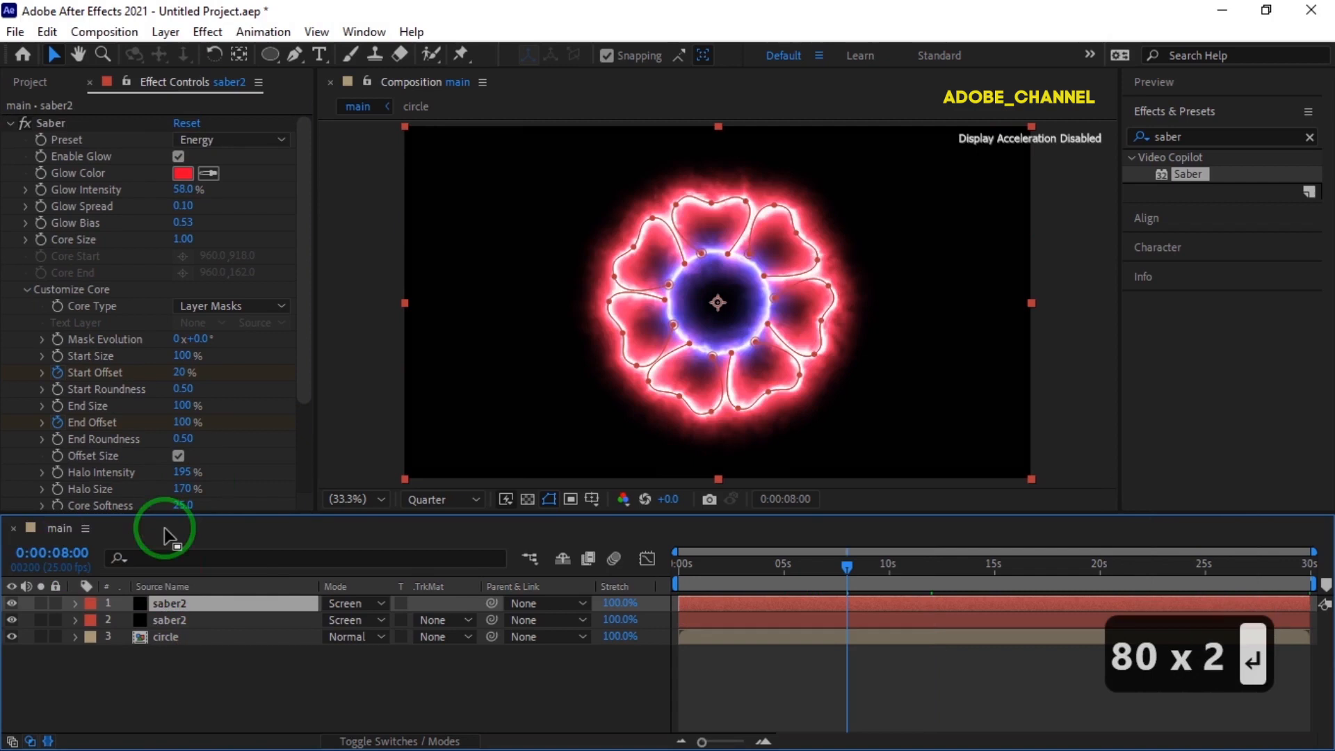
pyautogui.click(184, 174)
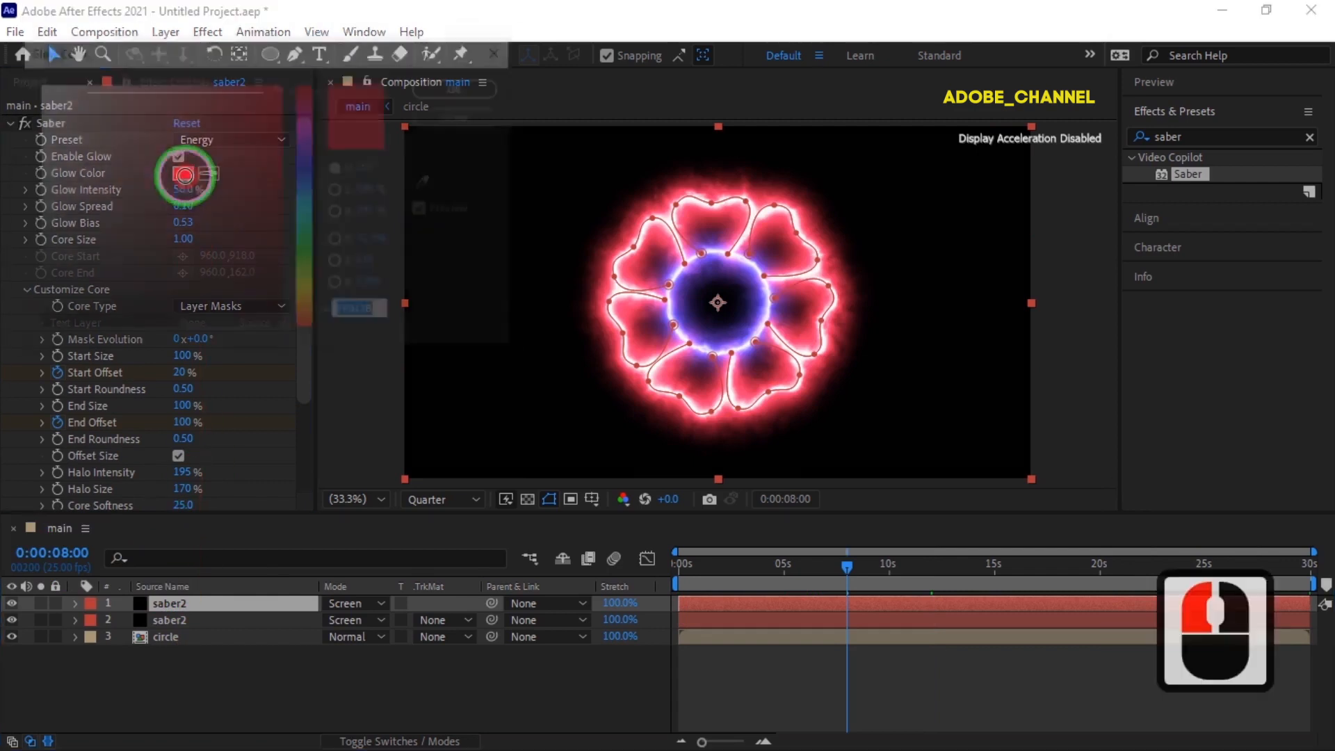
pyautogui.click(308, 161)
pyautogui.click(462, 85)
# Shift the duplicate saber2 layer in time so it starts at 0:00:08:00.
pyautogui.moveTo(694, 602); pyautogui.dragTo(862, 604)
pyautogui.click(764, 742)
pyautogui.click(764, 741)
pyautogui.click(764, 742)
pyautogui.click(764, 742)
pyautogui.moveTo(743, 742); pyautogui.dragTo(702, 742)
# Preview the main composition's animation from the beginning.
pyautogui.moveTo(846, 557); pyautogui.dragTo(666, 572)
pyautogui.press('space')
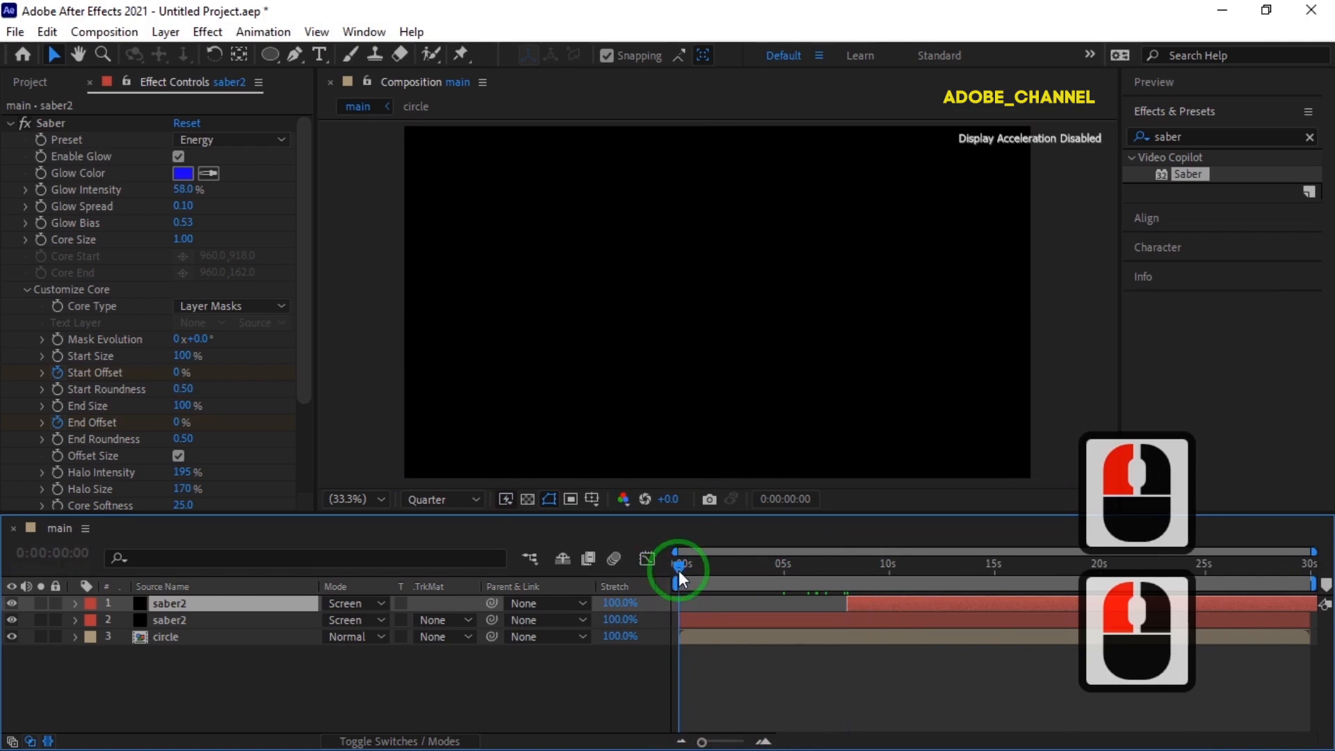
pyautogui.click(1213, 85)
pyautogui.click(1218, 110)
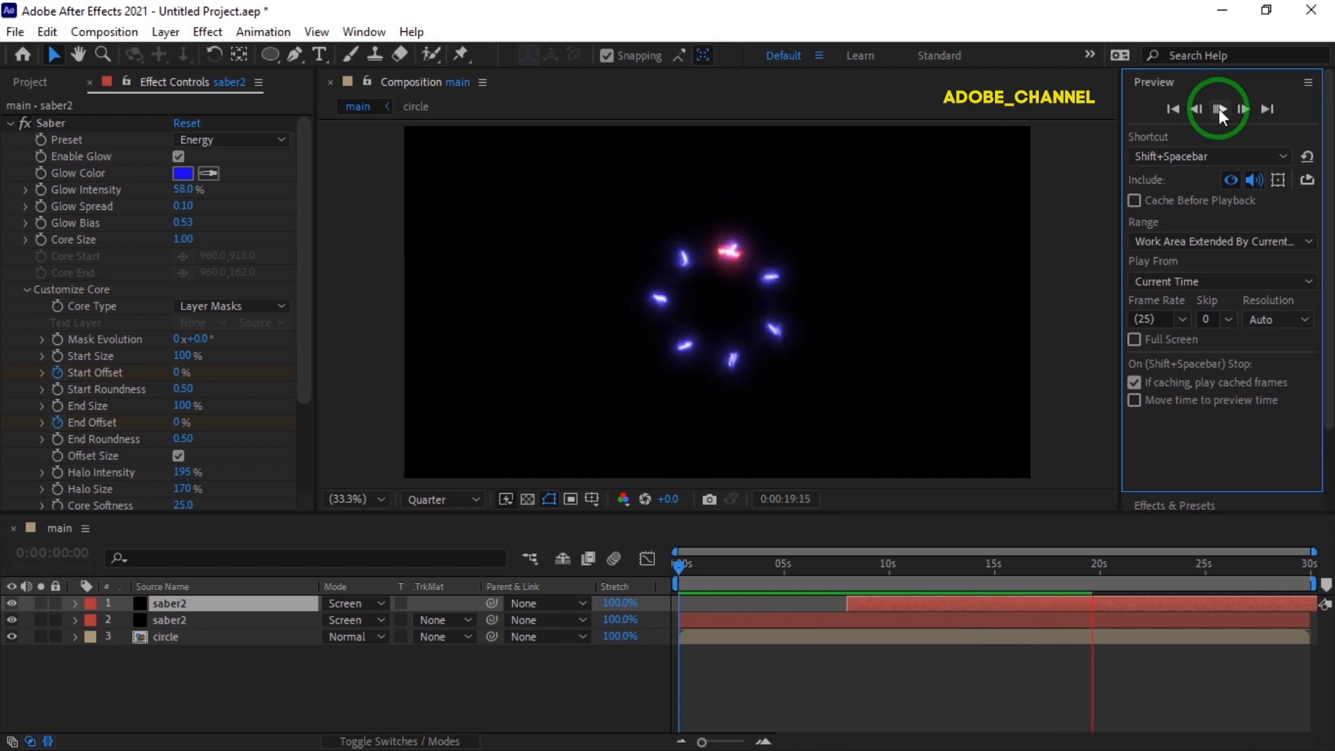
pyautogui.click(1220, 109)
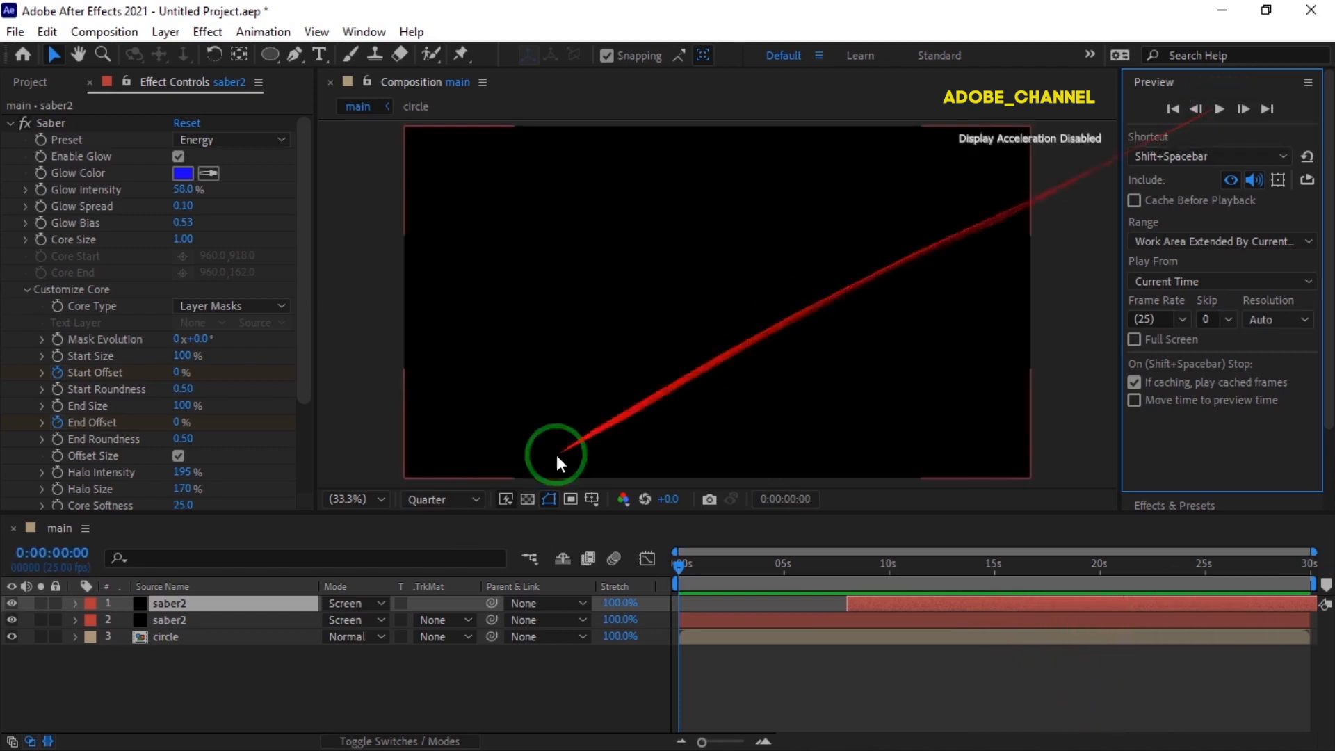
# Pre-compose both saber2 layers into a new composition named flower, moving all attributes into it.
pyautogui.keyDown('ctrl'); pyautogui.click(217, 621); pyautogui.keyUp('ctrl')
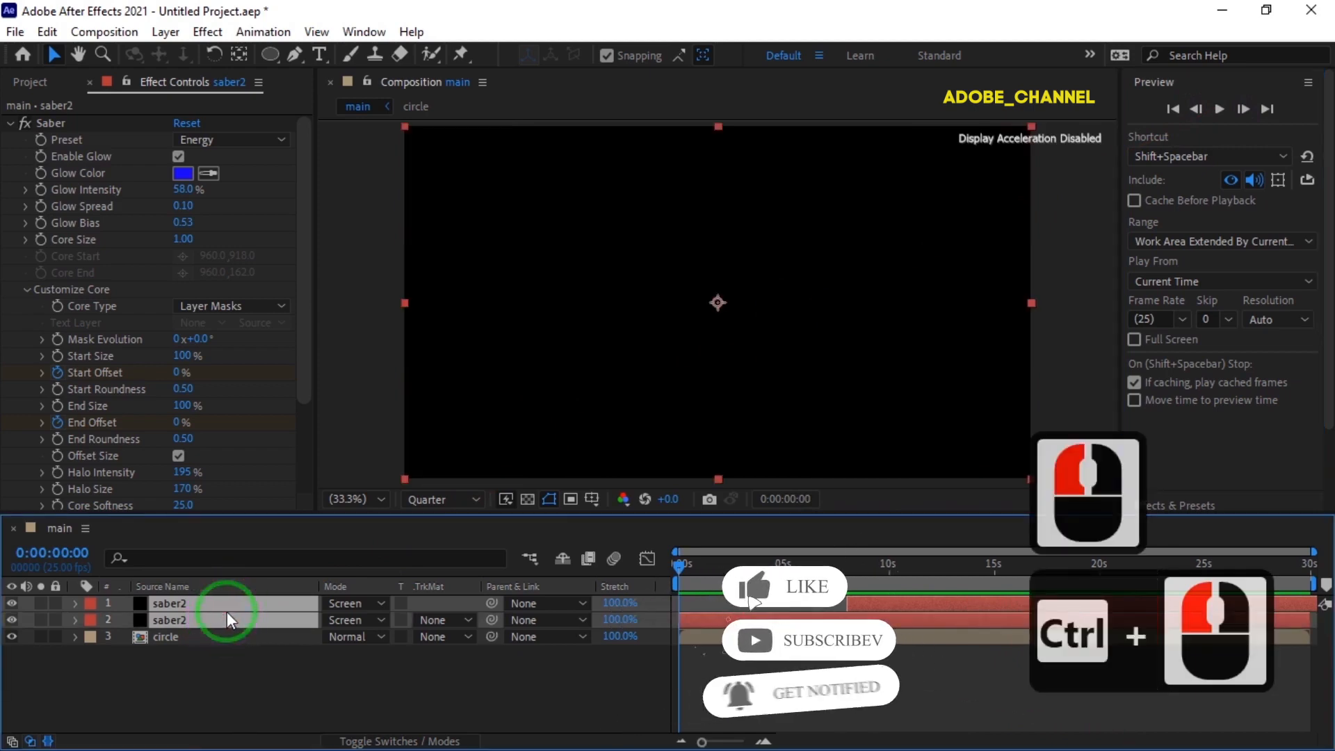
pyautogui.rightClick(226, 611)
pyautogui.click(283, 502)
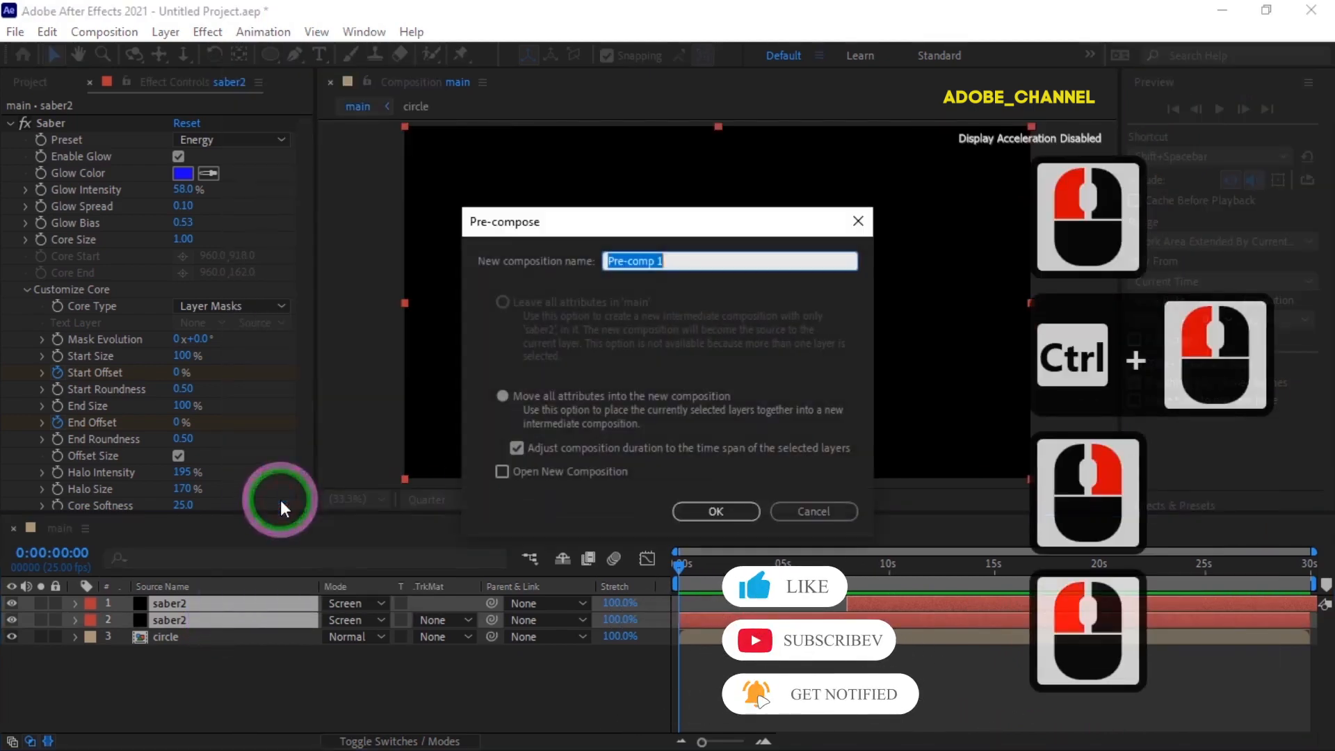
pyautogui.write('flower')
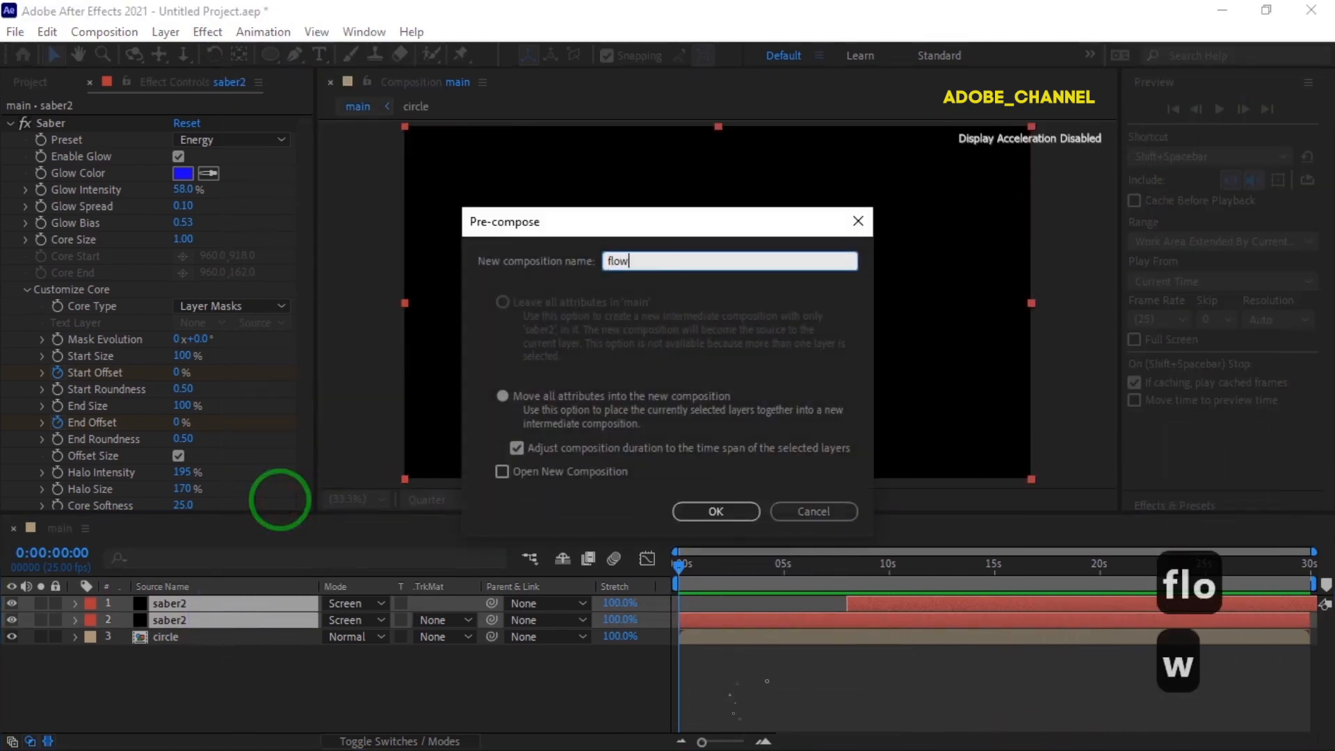
pyautogui.click(707, 511)
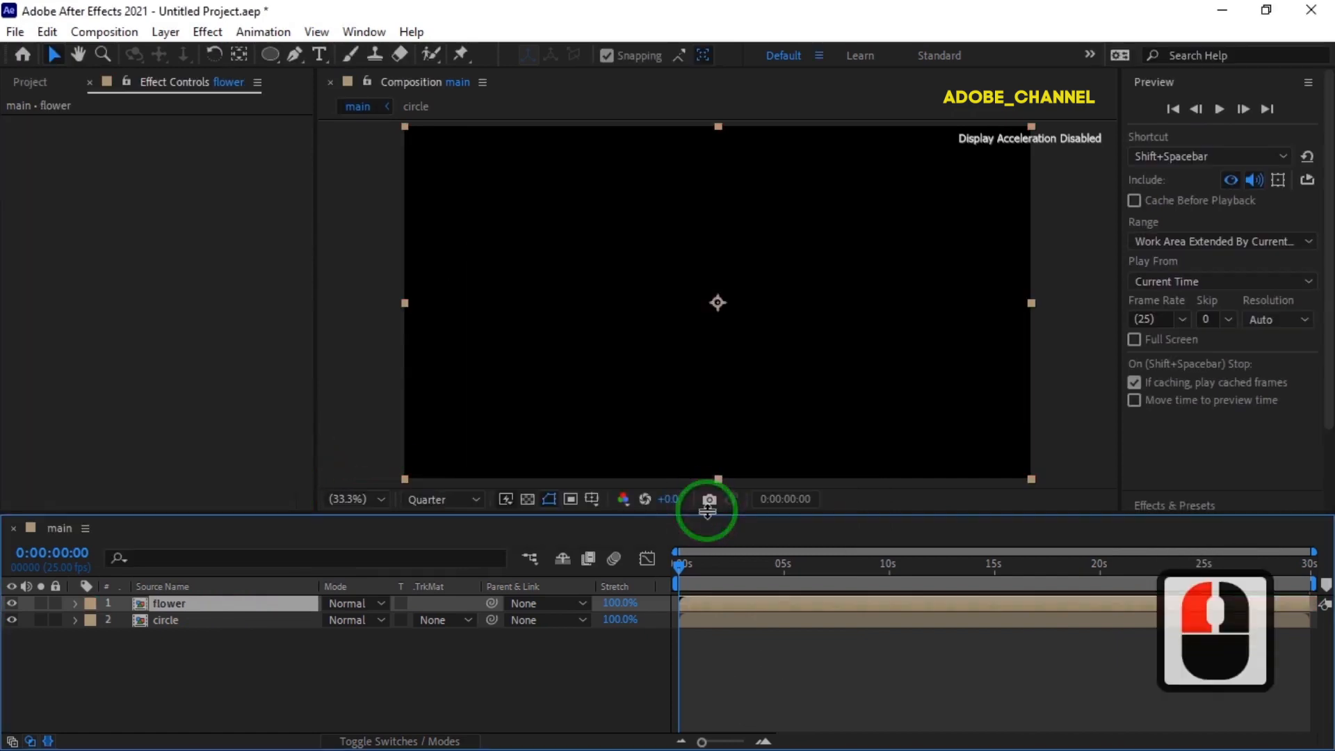
# Open the circle composition and duplicate its saber layer.
pyautogui.click(31, 82)
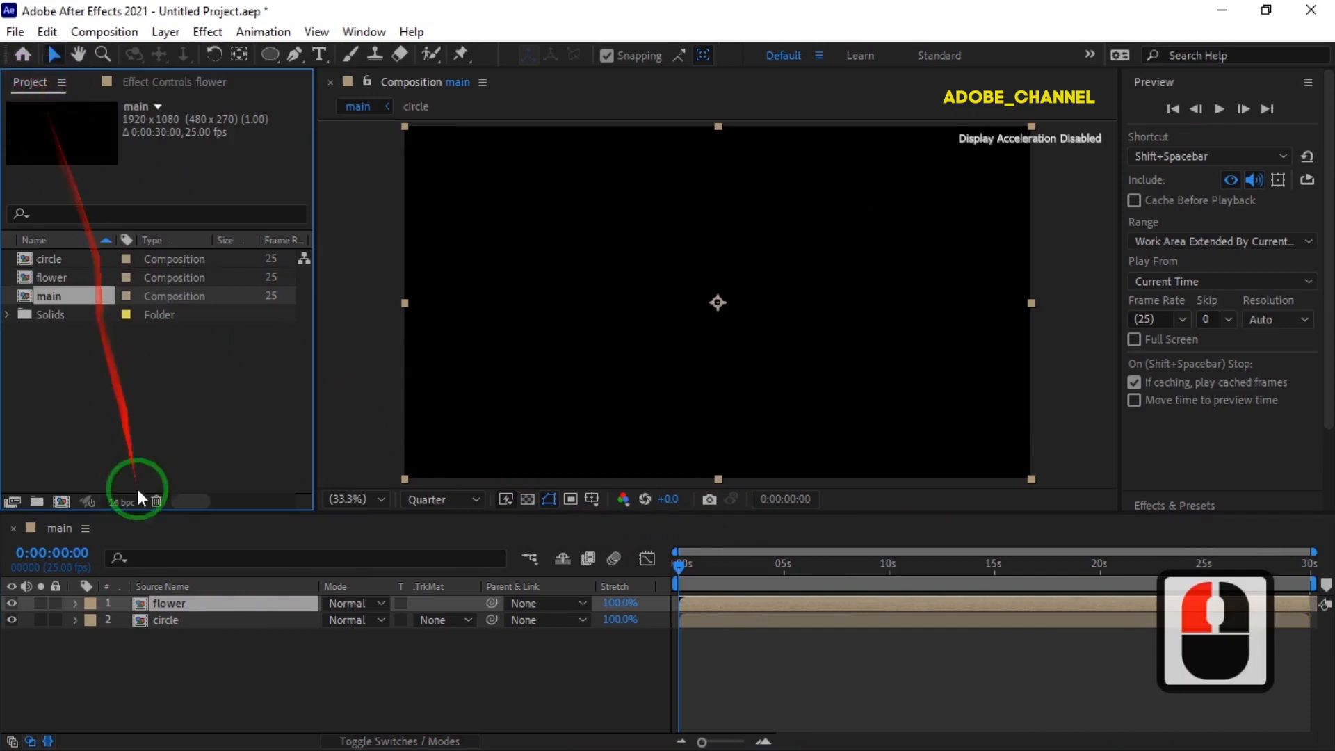
pyautogui.doubleClick(206, 623)
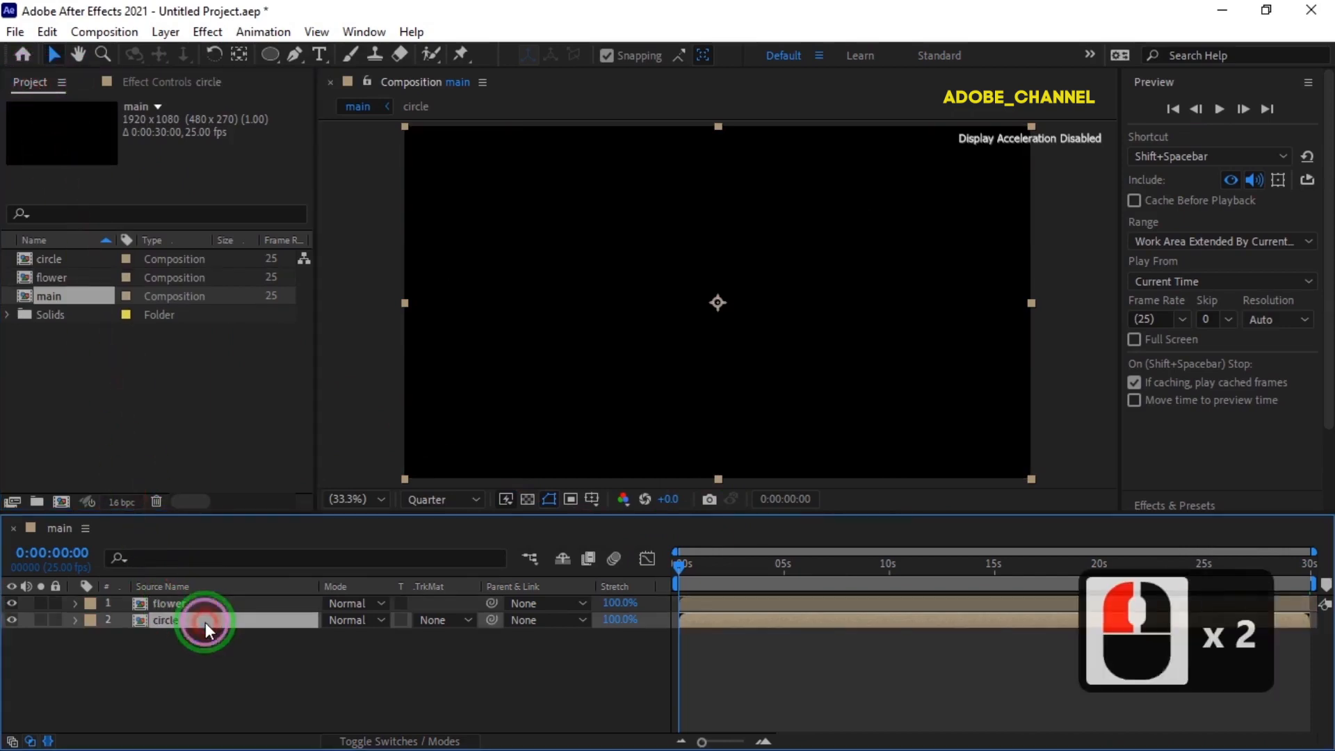
pyautogui.click(206, 606)
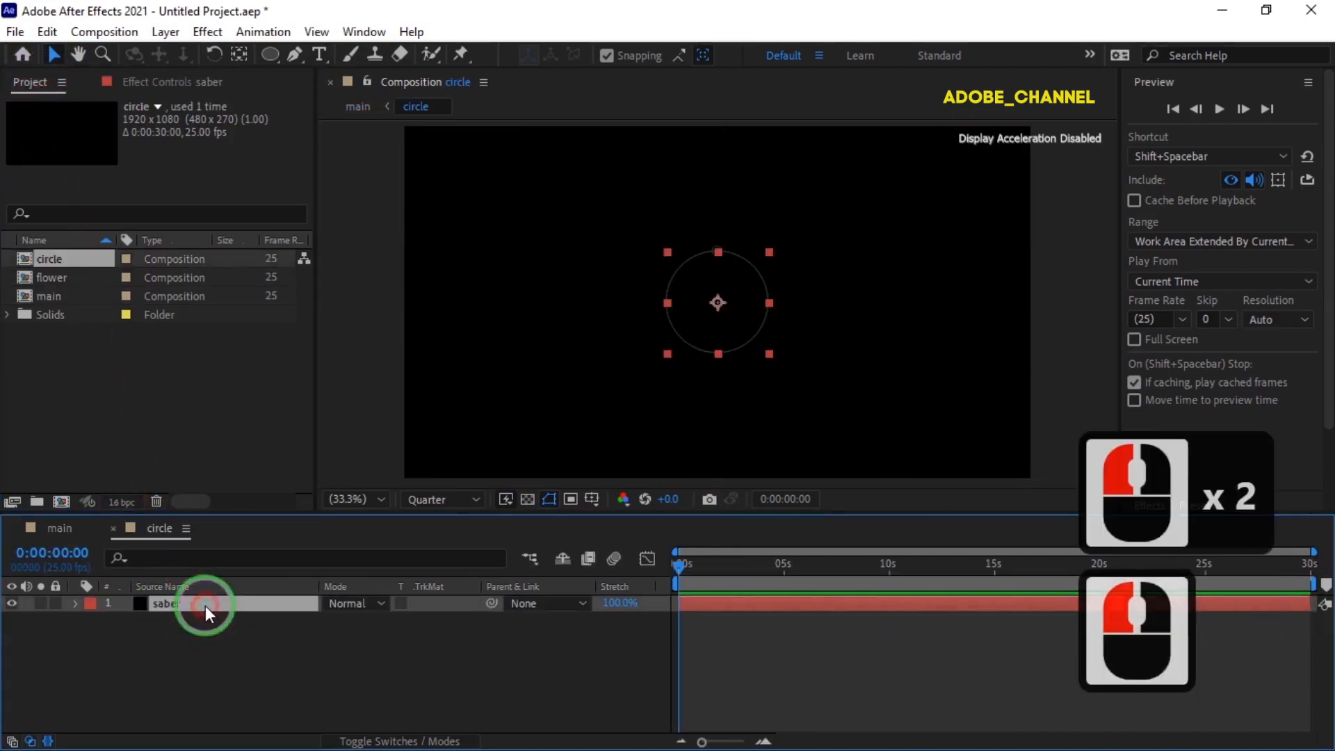
pyautogui.hotkey('ctrl', 'd')
# Set the upper saber layer's Scale to 70% in the circle composition.
pyautogui.press('s')
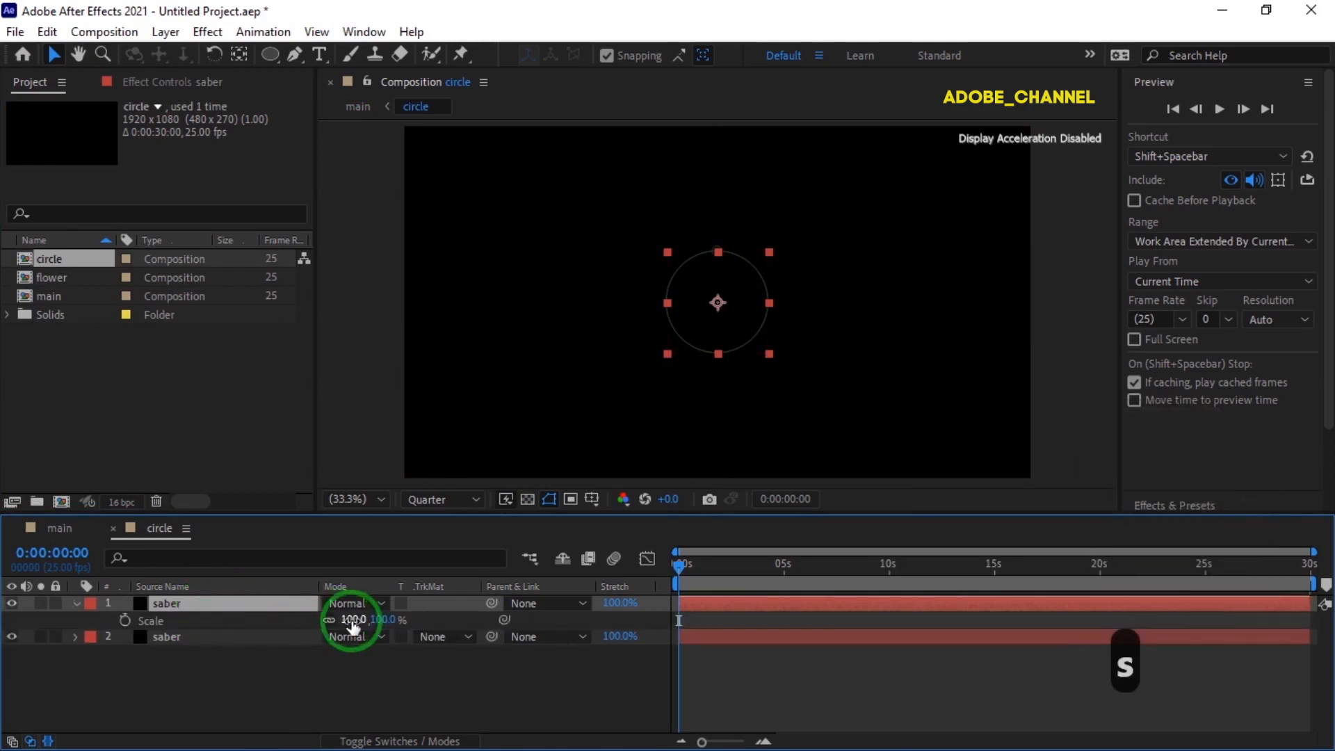
pyautogui.click(352, 620)
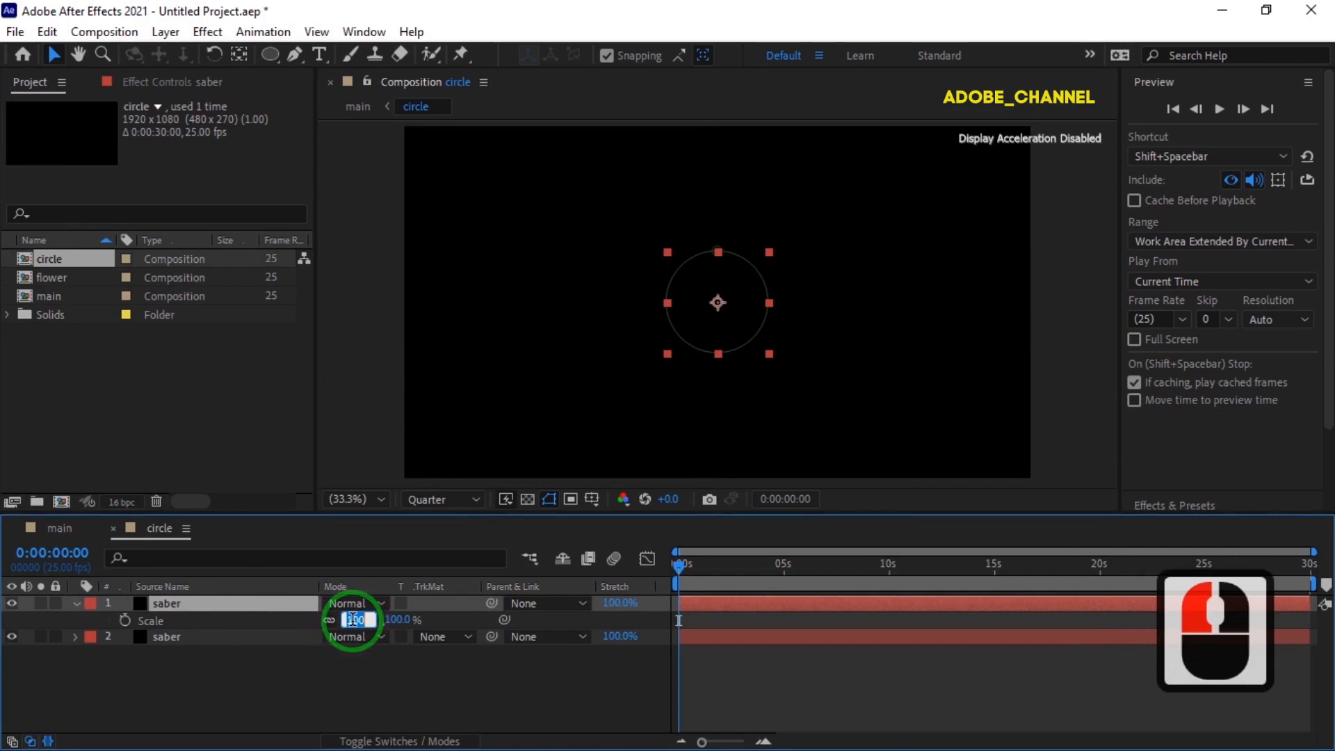
pyautogui.write('70')
pyautogui.press('Return')
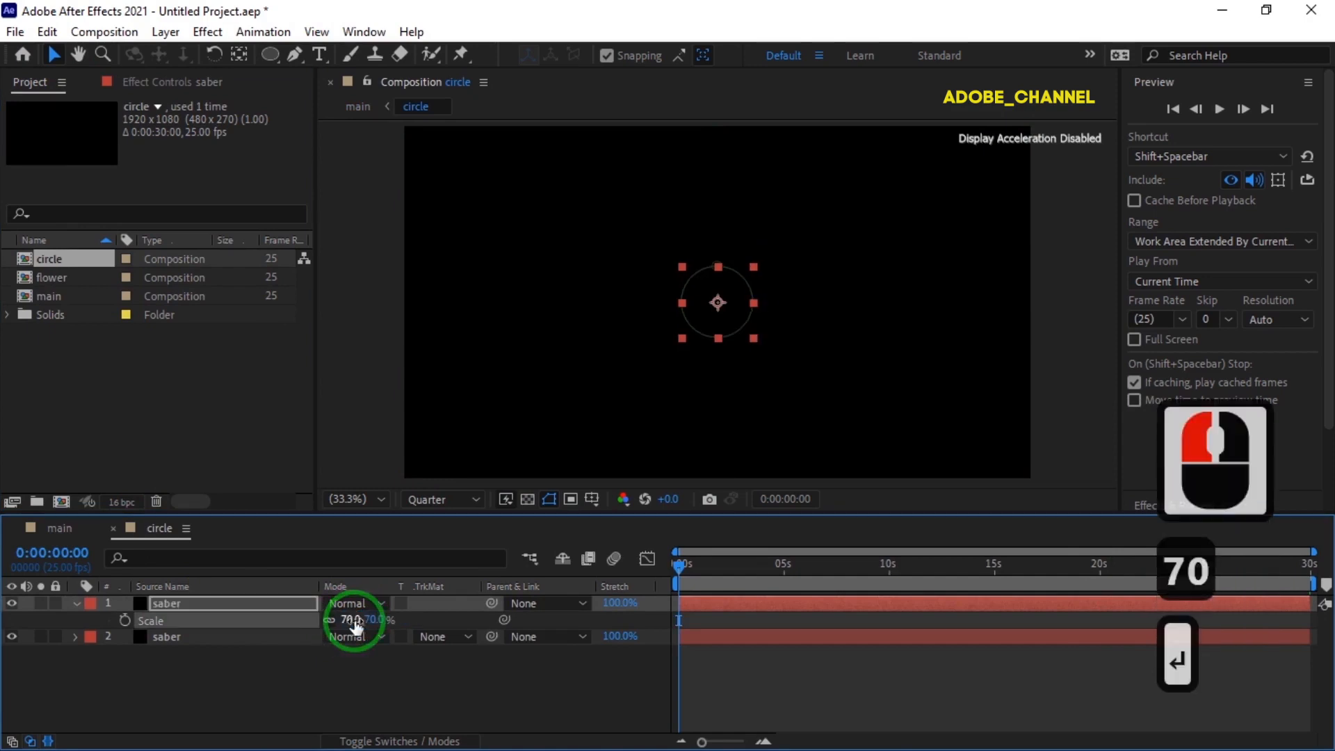
# Set the scaled-down saber layer's blending mode to Screen and check the two rings at another time.
pyautogui.click(355, 603)
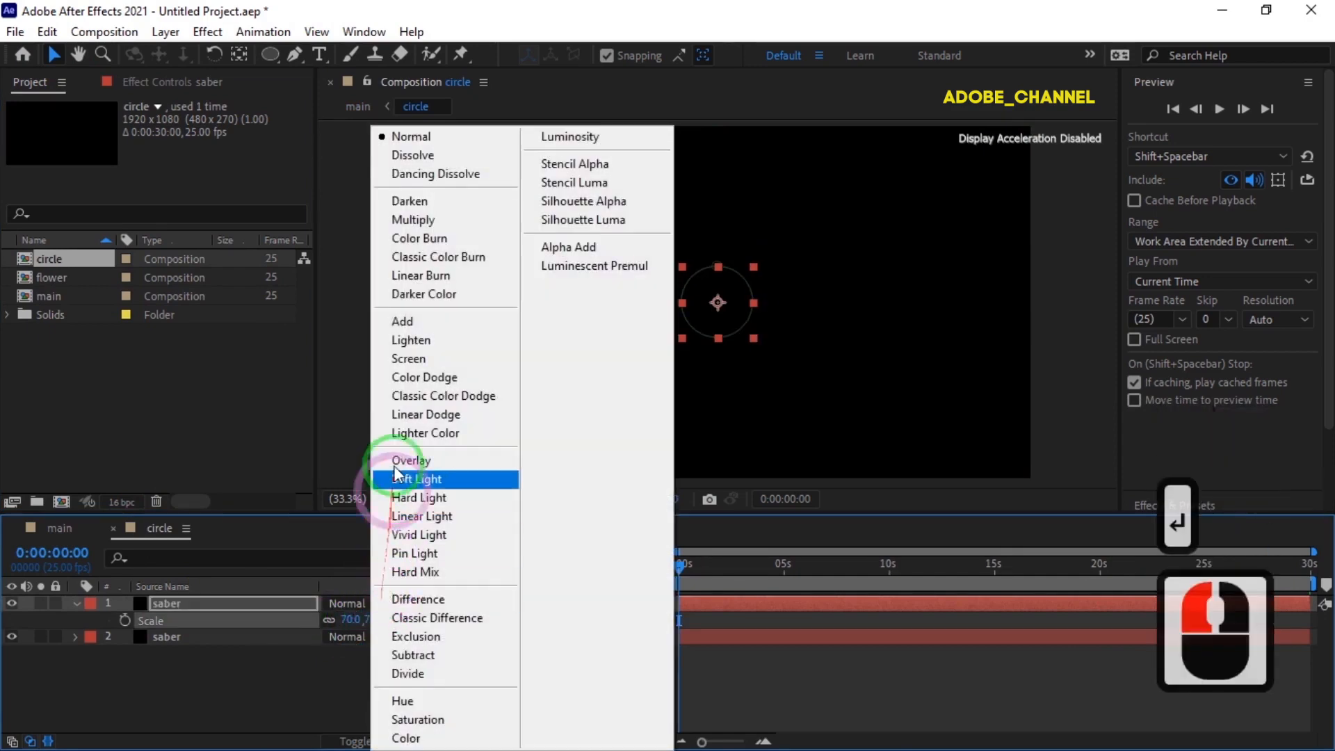
pyautogui.click(408, 358)
pyautogui.click(685, 566)
pyautogui.moveTo(687, 571); pyautogui.dragTo(798, 571)
# Return to the main composition, set the flower layer's blending mode to Screen and scrub through the animation.
pyautogui.click(55, 528)
pyautogui.click(797, 561)
pyautogui.moveTo(797, 560); pyautogui.dragTo(386, 601)
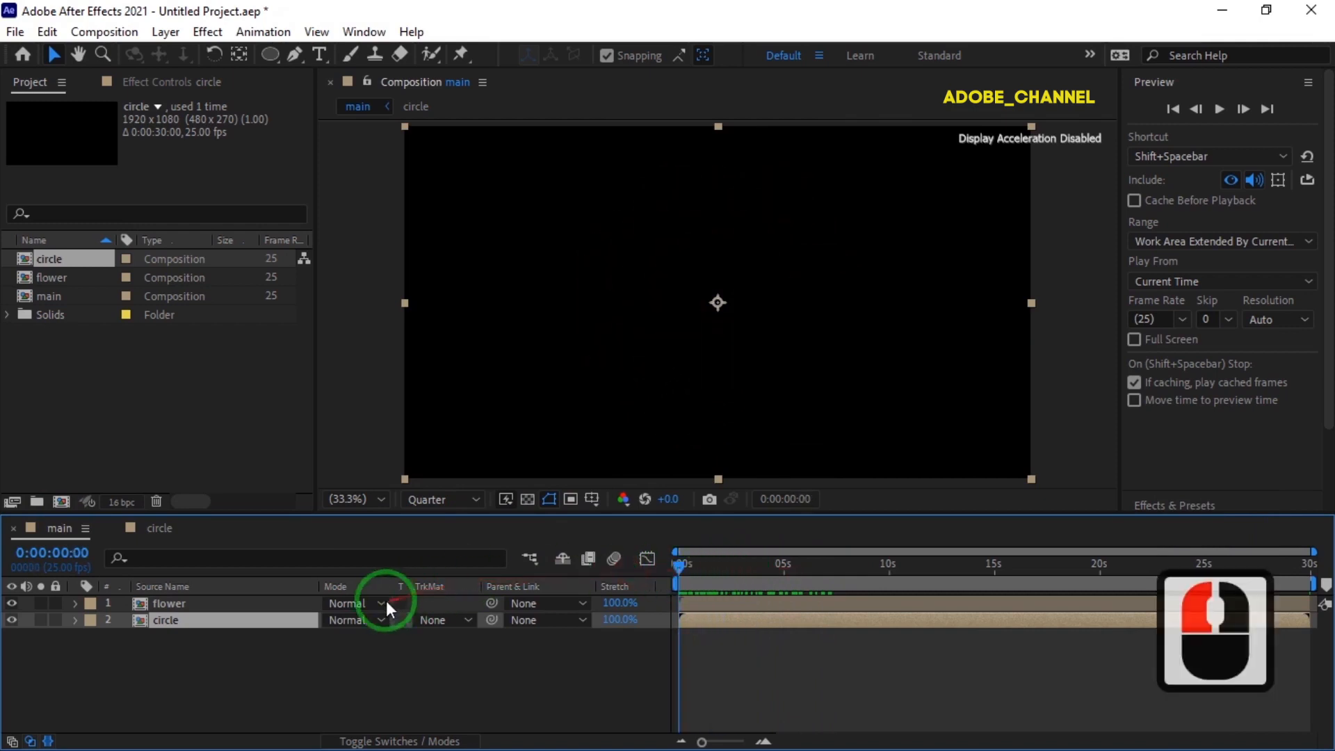
pyautogui.click(385, 601)
pyautogui.click(412, 356)
pyautogui.click(719, 579)
pyautogui.moveTo(680, 570); pyautogui.dragTo(625, 614)
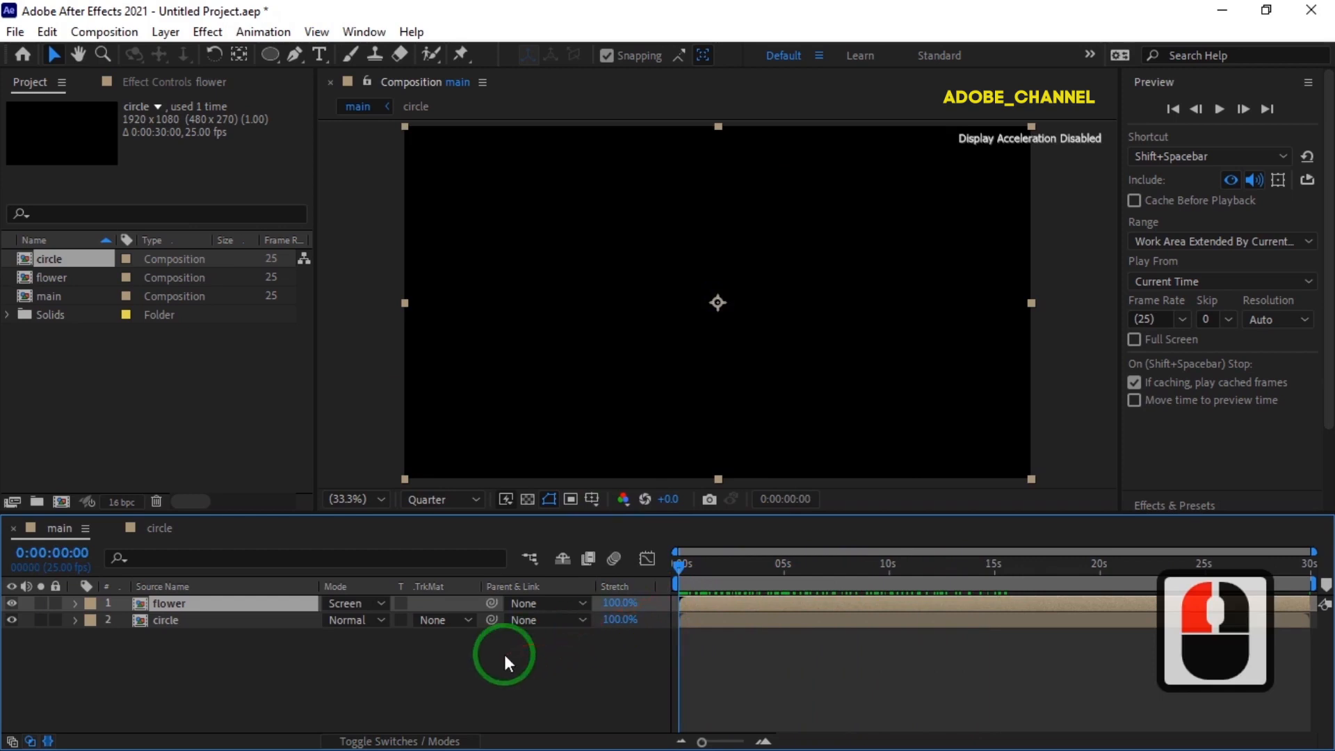
# Duplicate the flower composition in the project and open the copy.
pyautogui.click(71, 278)
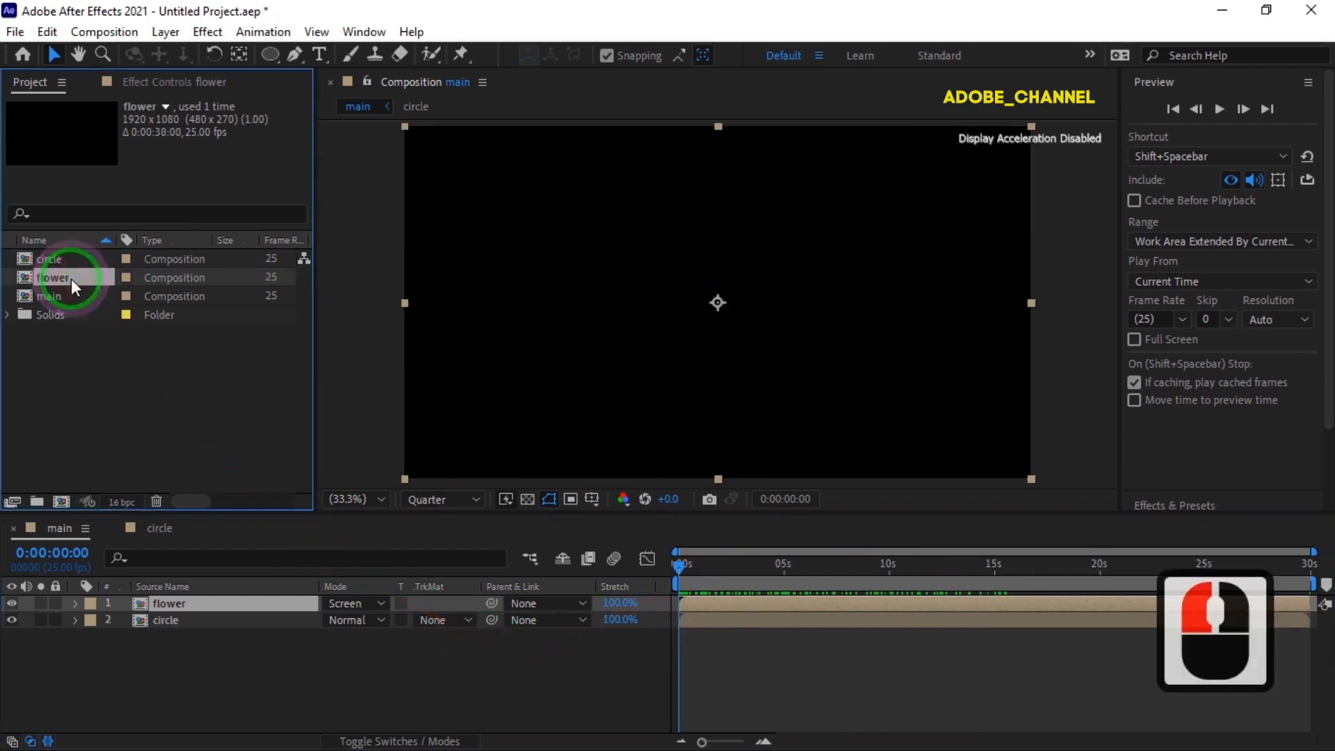
pyautogui.hotkey('ctrl', 'd')
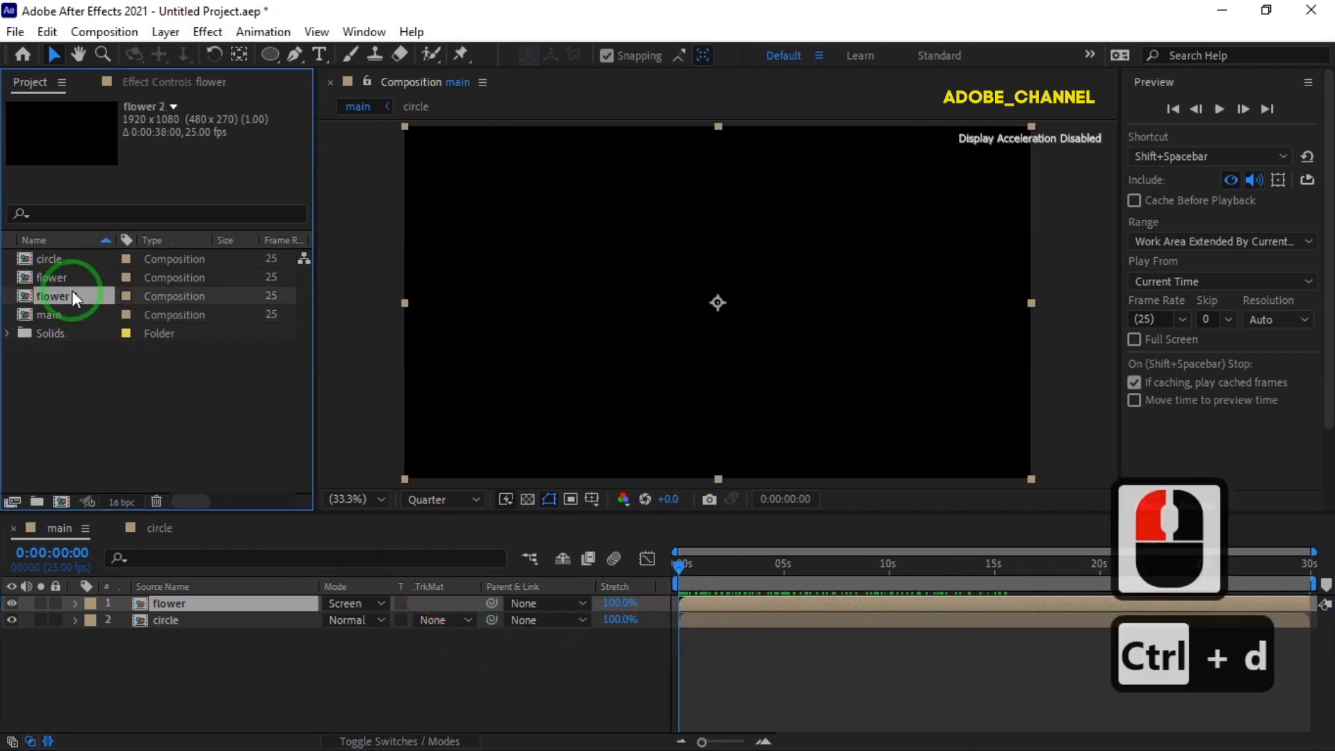
pyautogui.doubleClick(69, 296)
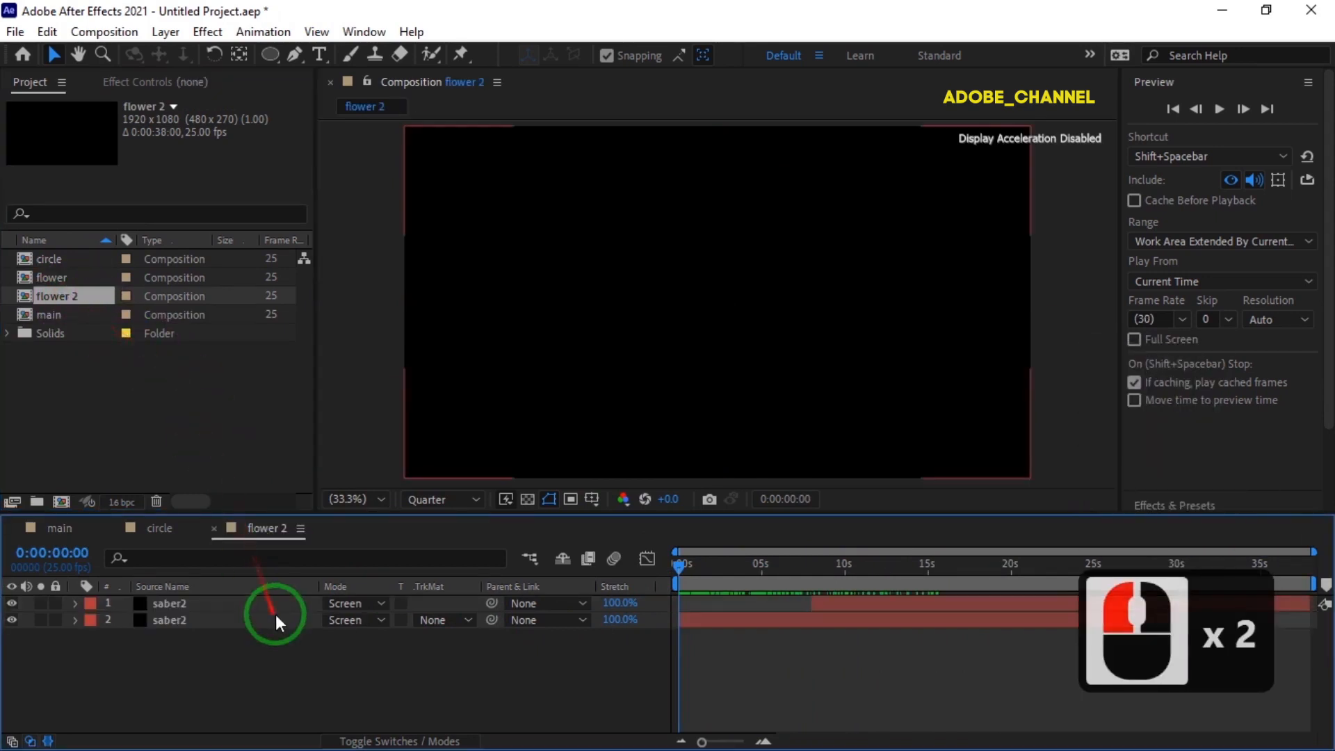
# Set the Saber Glow Color of the upper saber2 layer to green 01FF3D.
pyautogui.click(248, 603)
pyautogui.click(189, 84)
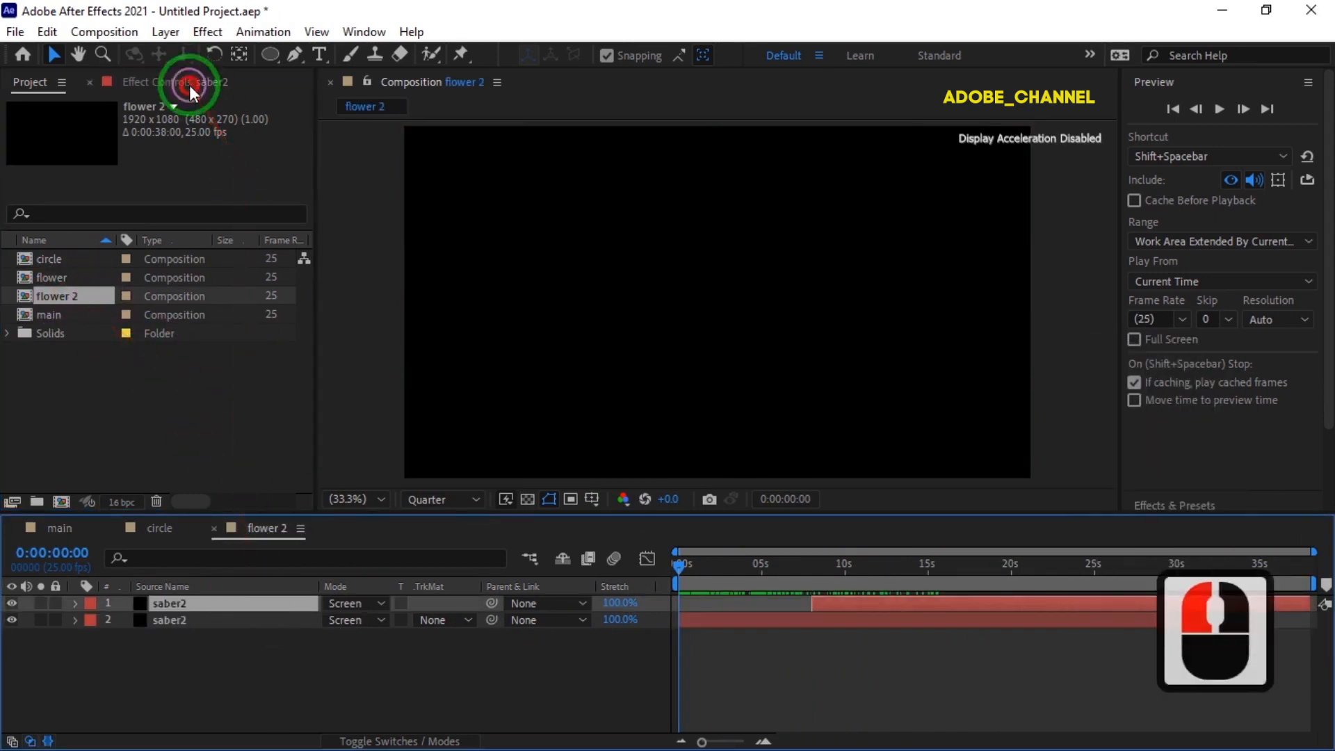
pyautogui.click(182, 173)
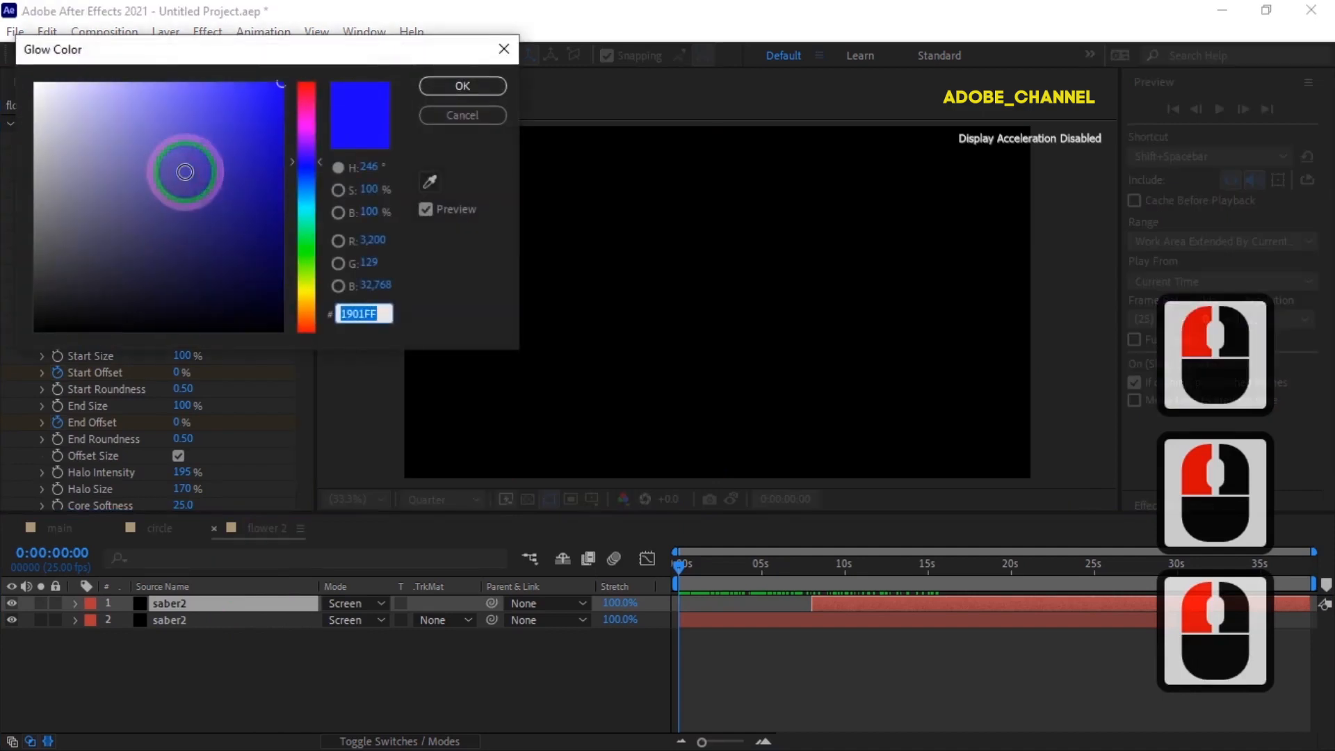
pyautogui.click(307, 240)
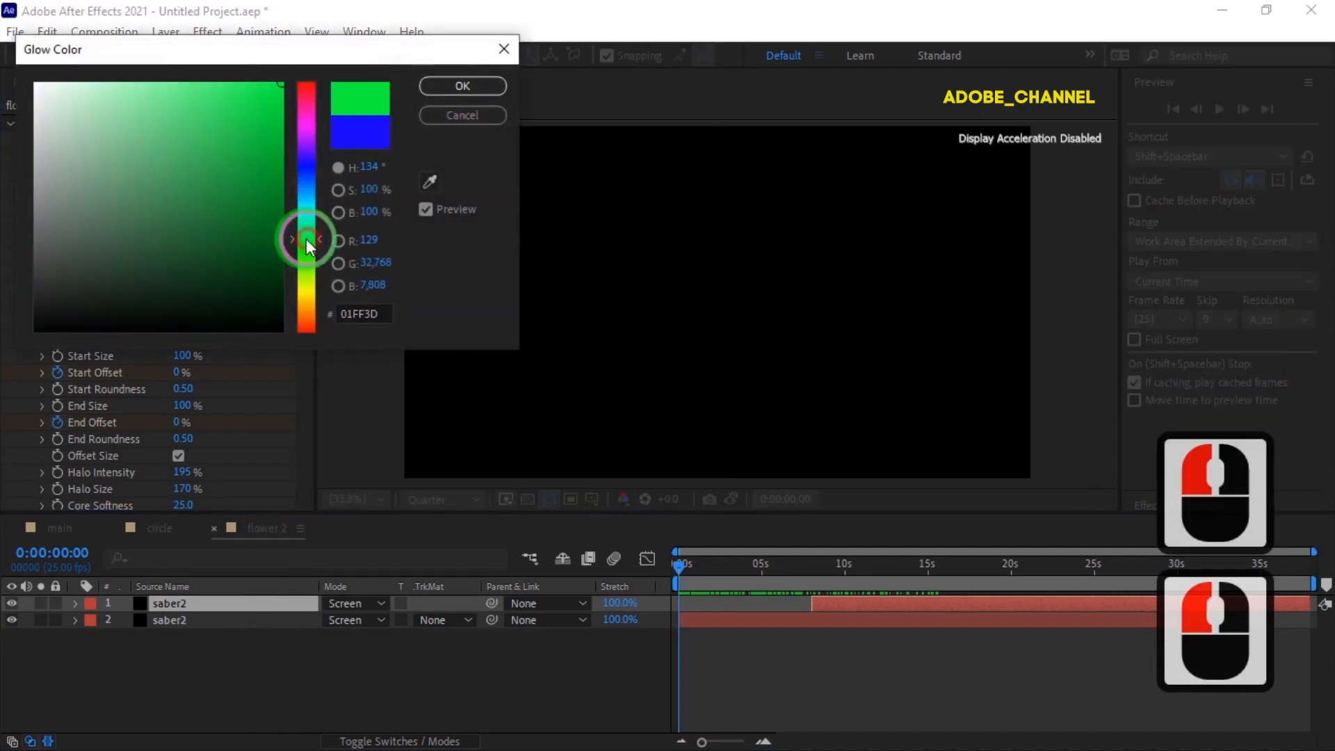
pyautogui.click(463, 86)
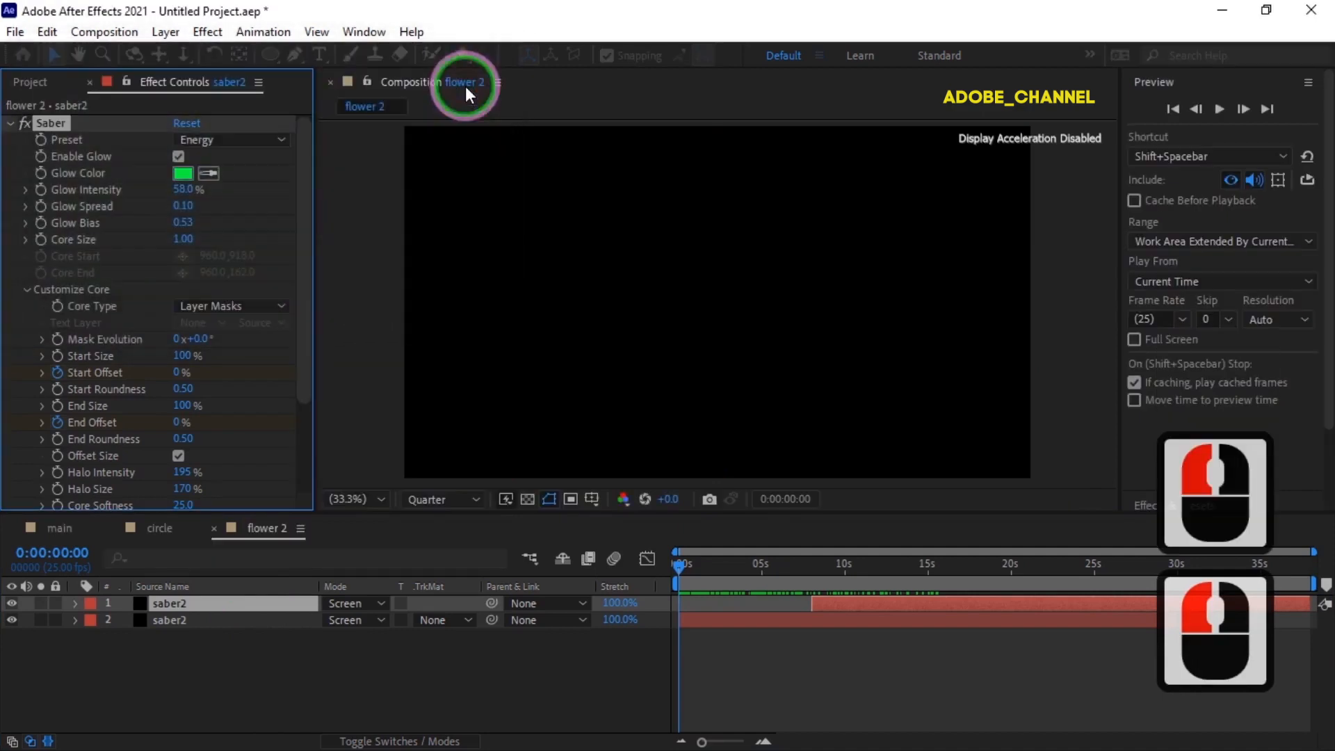
# Set the Saber Glow Color of the lower saber2 layer to a slightly darkened magenta and scrub through the recolored flower.
pyautogui.click(209, 619)
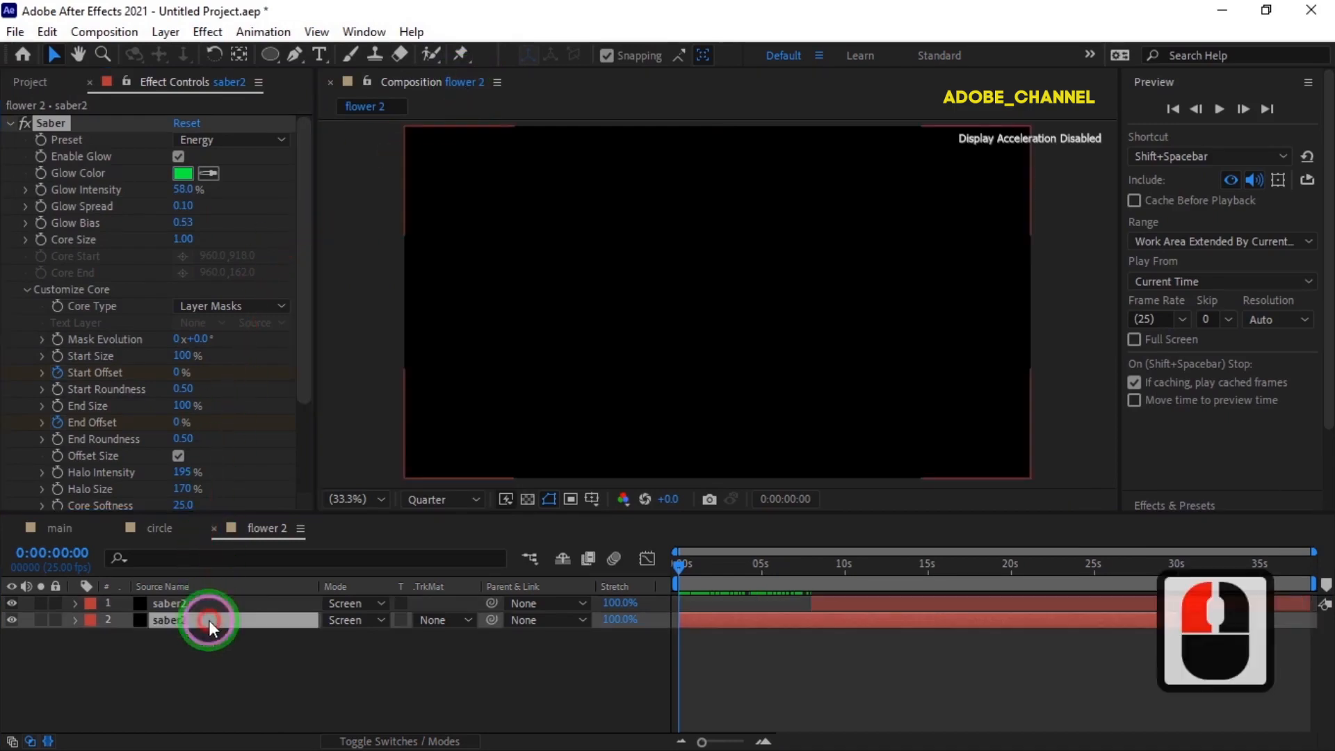
pyautogui.click(183, 174)
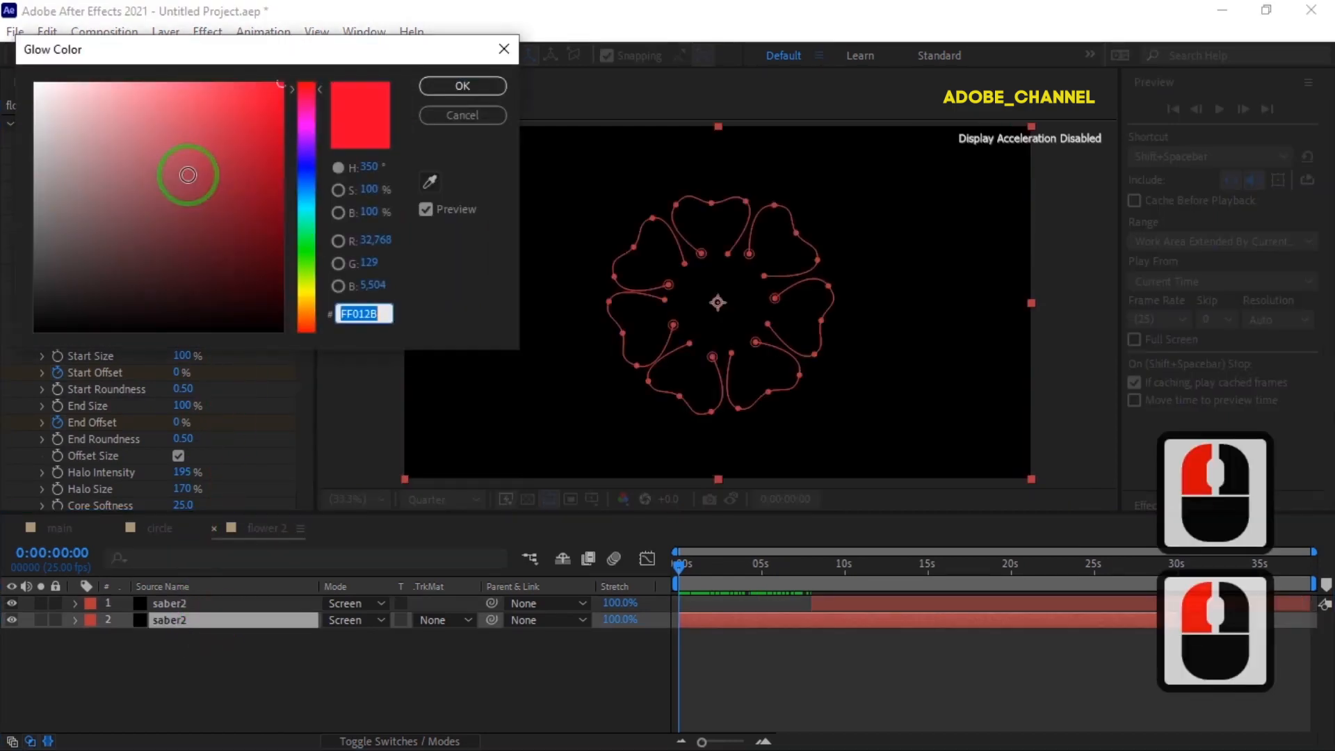
pyautogui.click(303, 125)
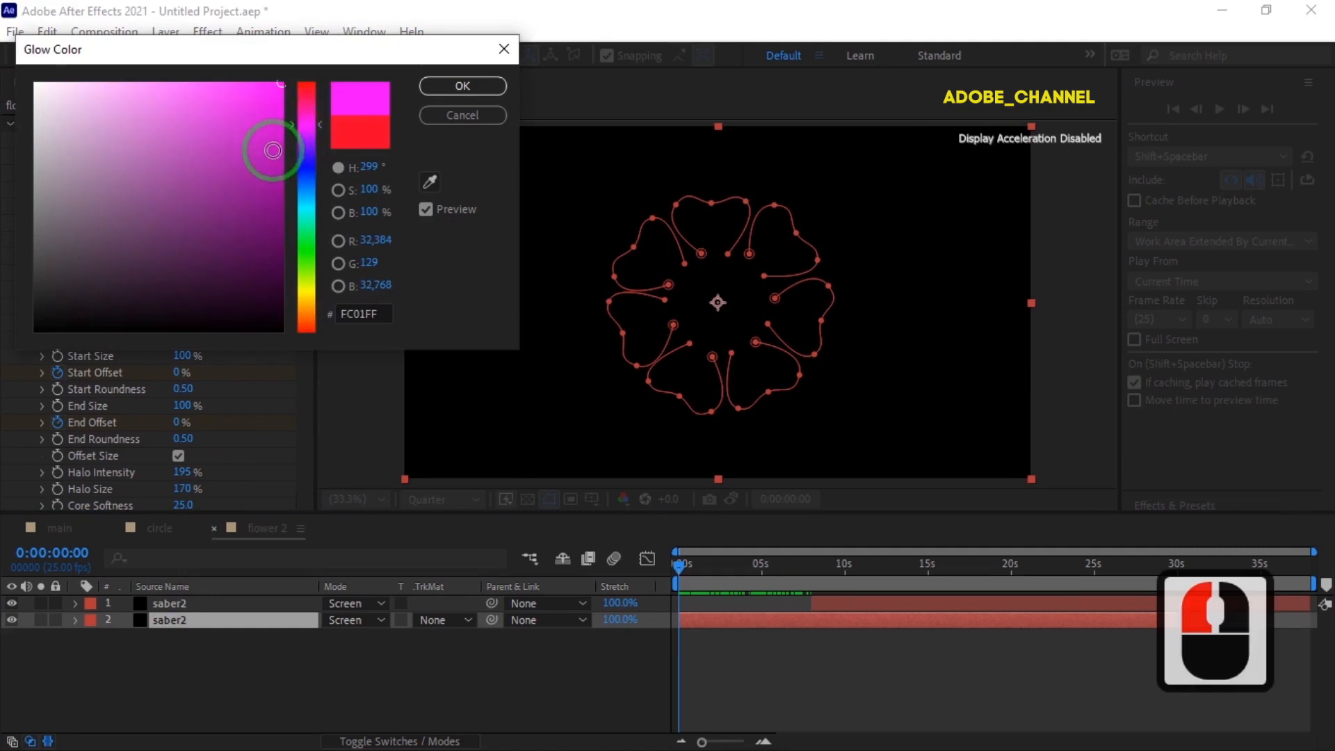
pyautogui.click(273, 150)
pyautogui.click(461, 89)
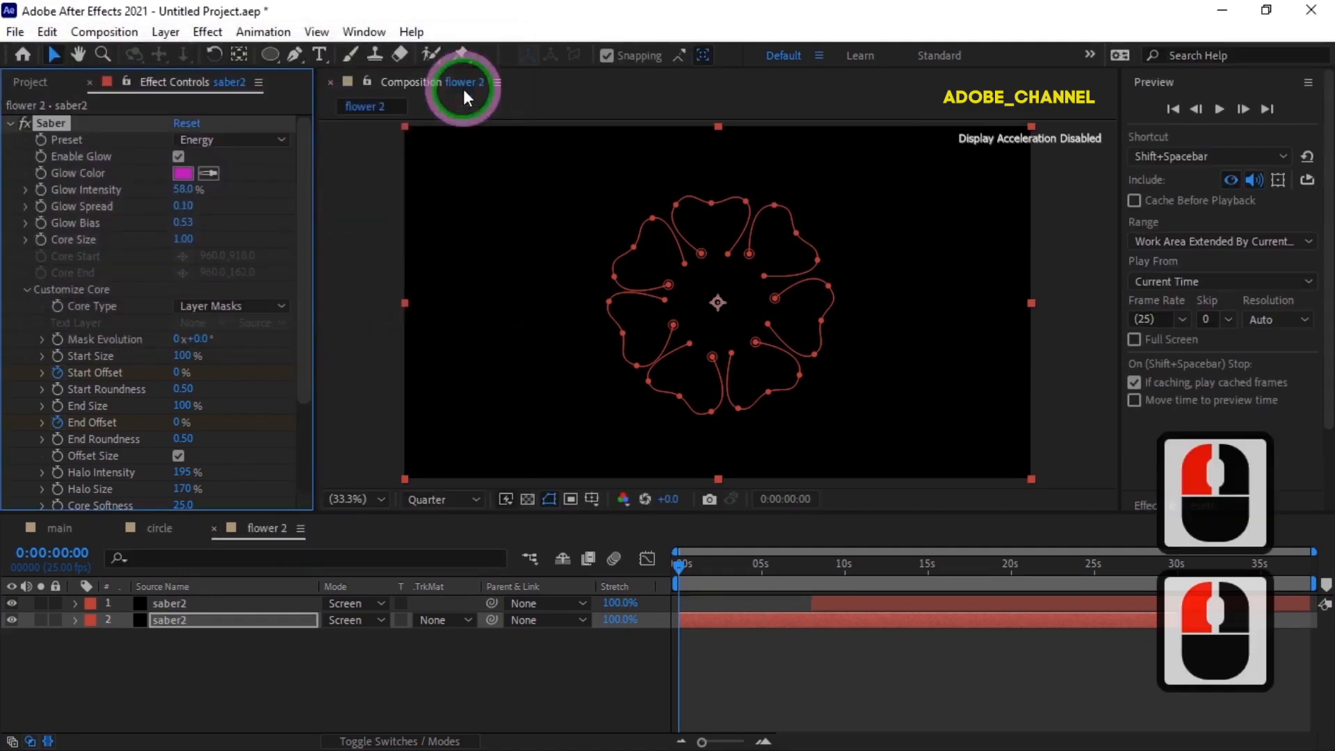
pyautogui.moveTo(680, 568); pyautogui.dragTo(647, 584)
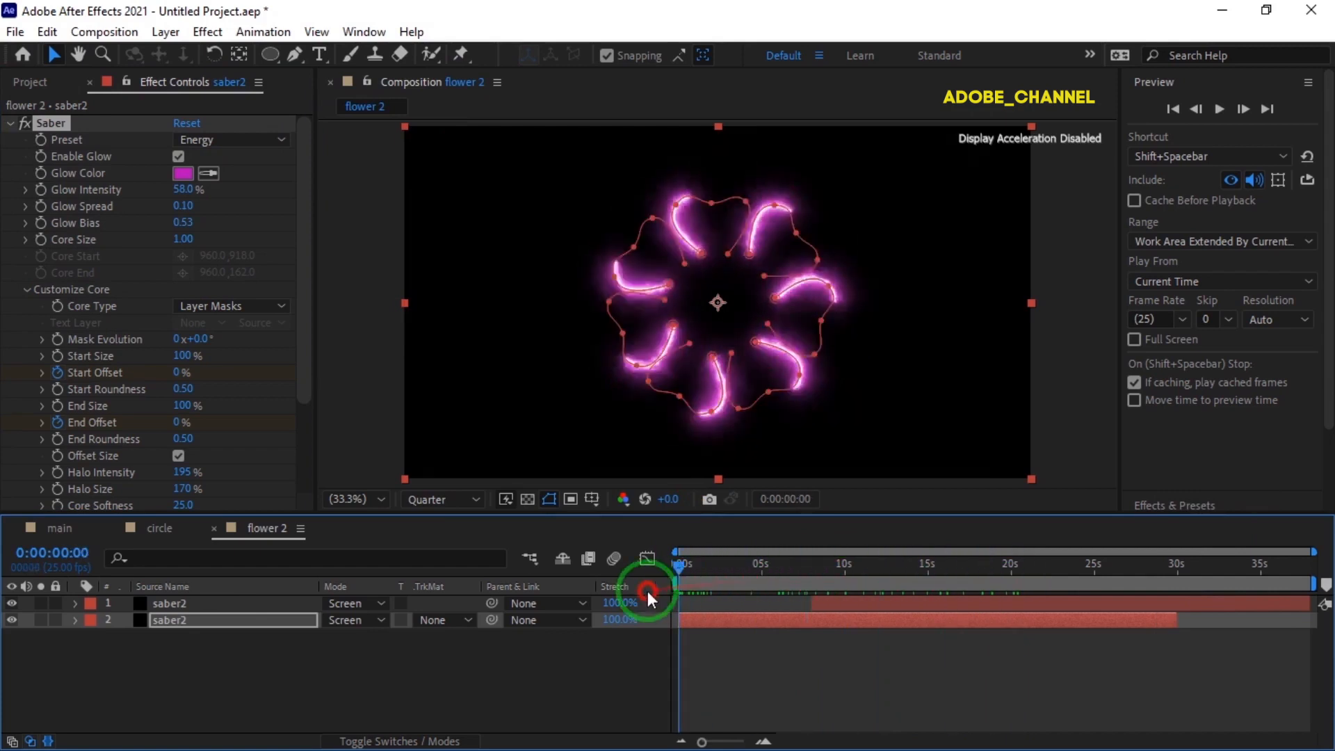
# Add the flower 2 composition as the uppermost layer of the main composition and set its blending mode to Screen.
pyautogui.click(58, 528)
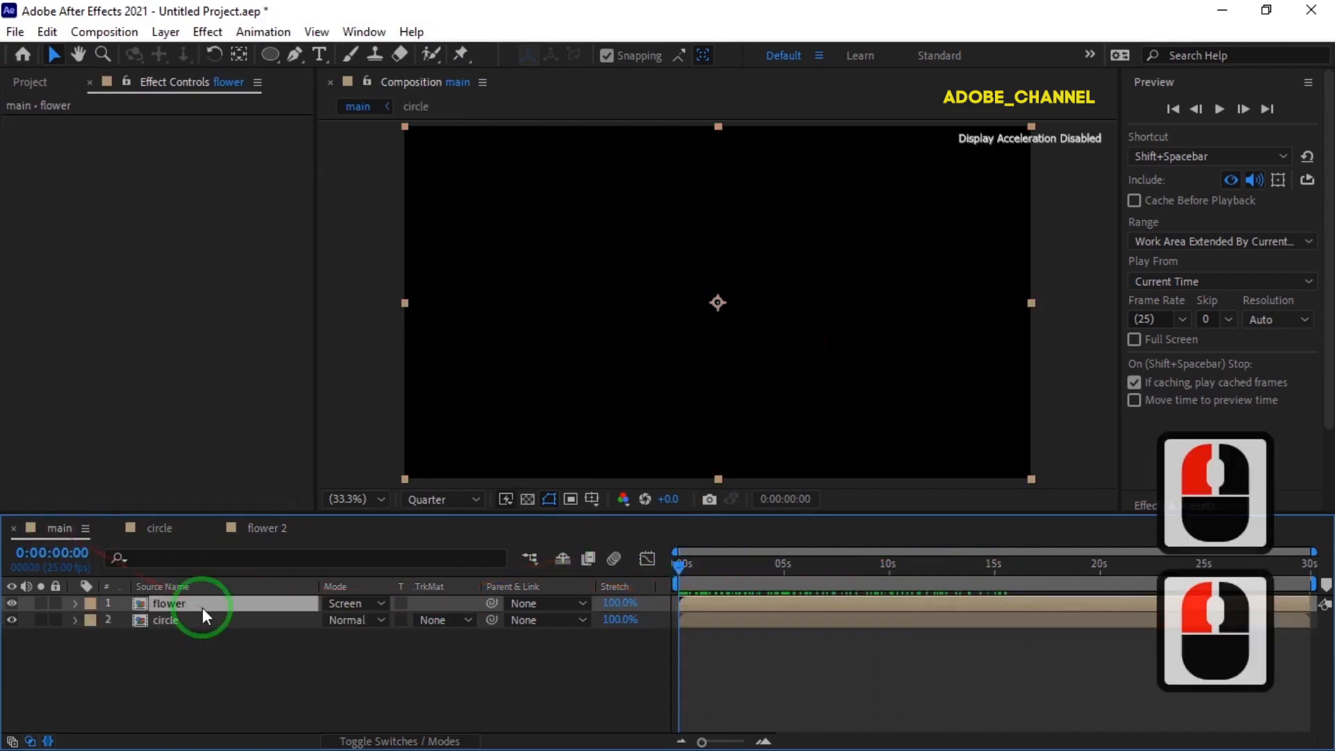
pyautogui.click(29, 82)
pyautogui.moveTo(73, 295); pyautogui.dragTo(157, 601)
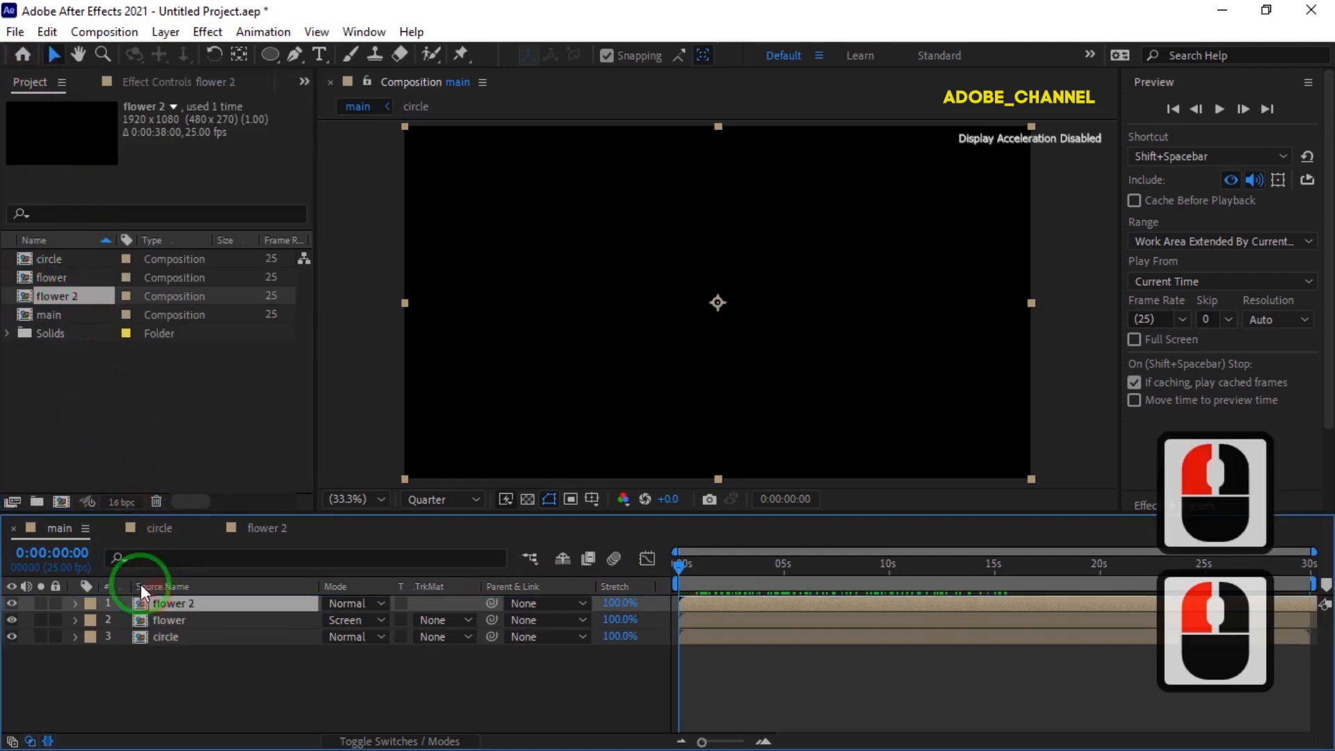
pyautogui.click(369, 603)
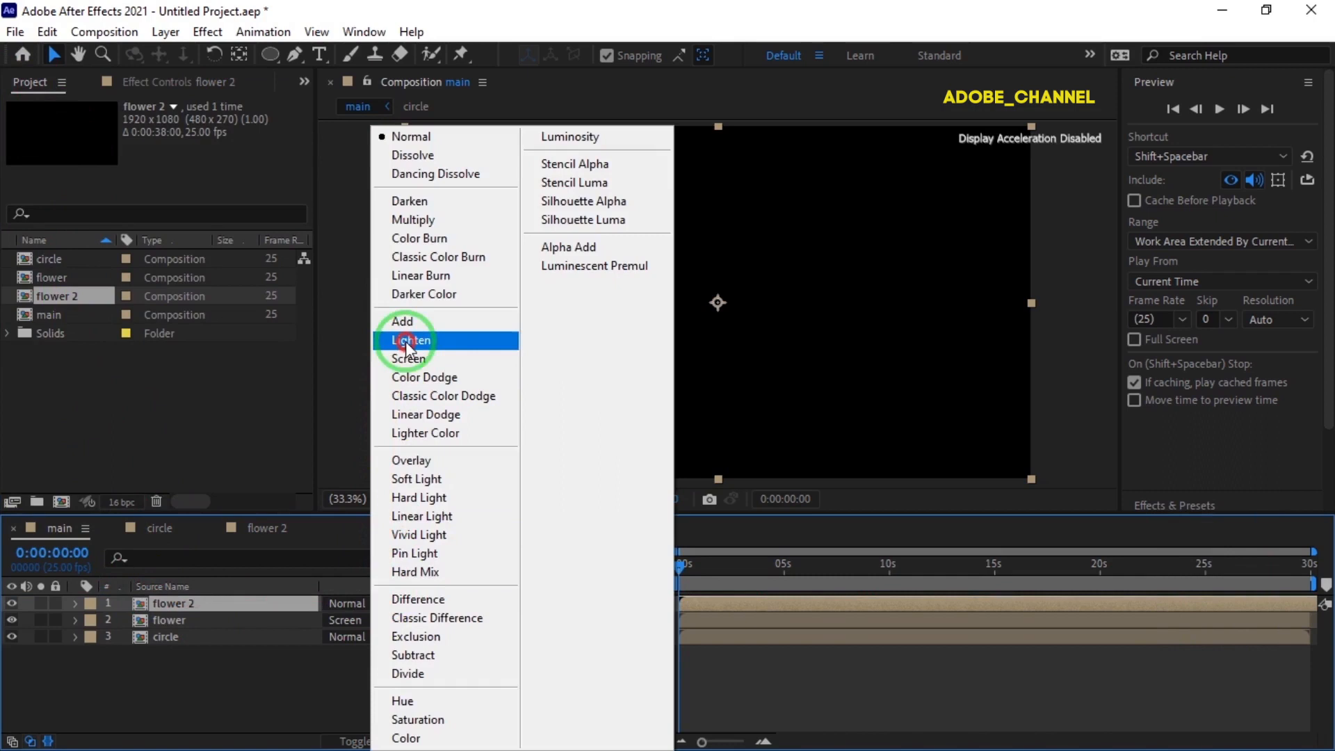
pyautogui.click(407, 359)
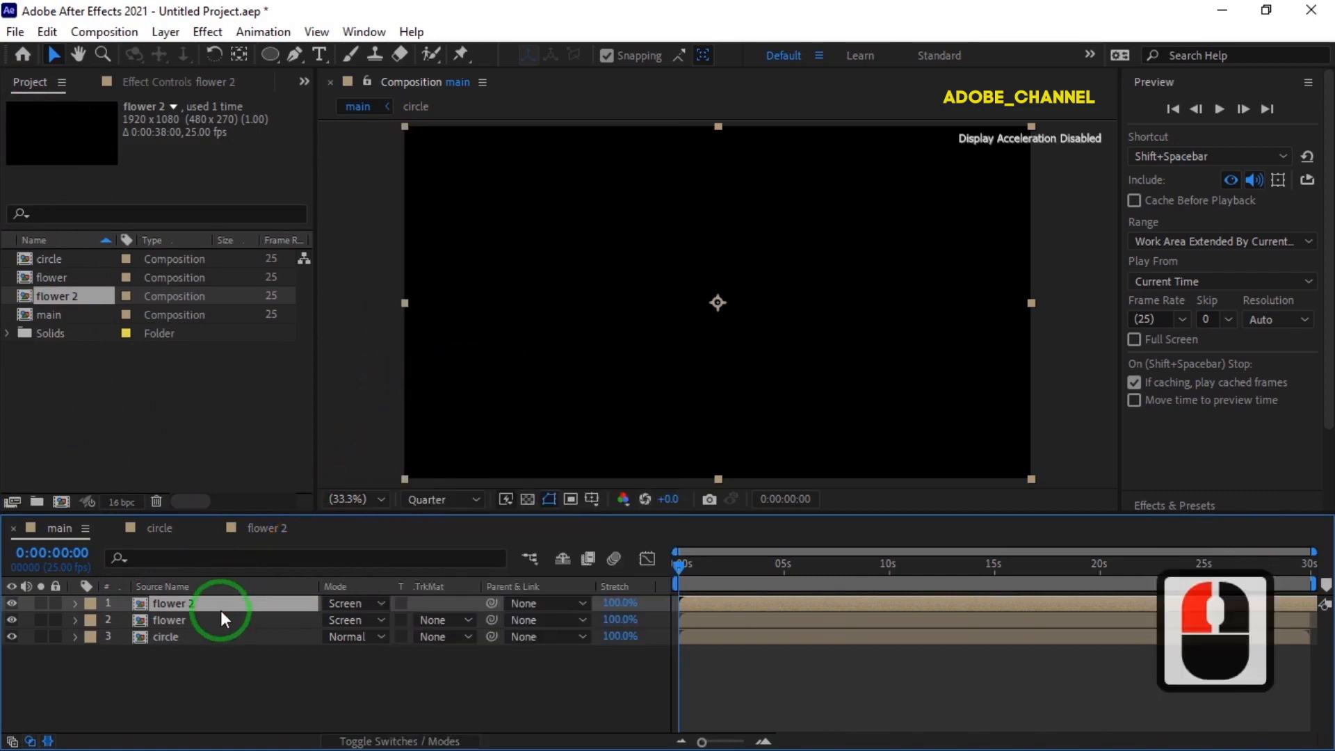
# Scale the flower 2 layer up to 145% while viewing the frame at 0:00:08:14.
pyautogui.press('s')
pyautogui.moveTo(680, 563); pyautogui.dragTo(860, 579)
pyautogui.moveTo(350, 620); pyautogui.dragTo(394, 623)
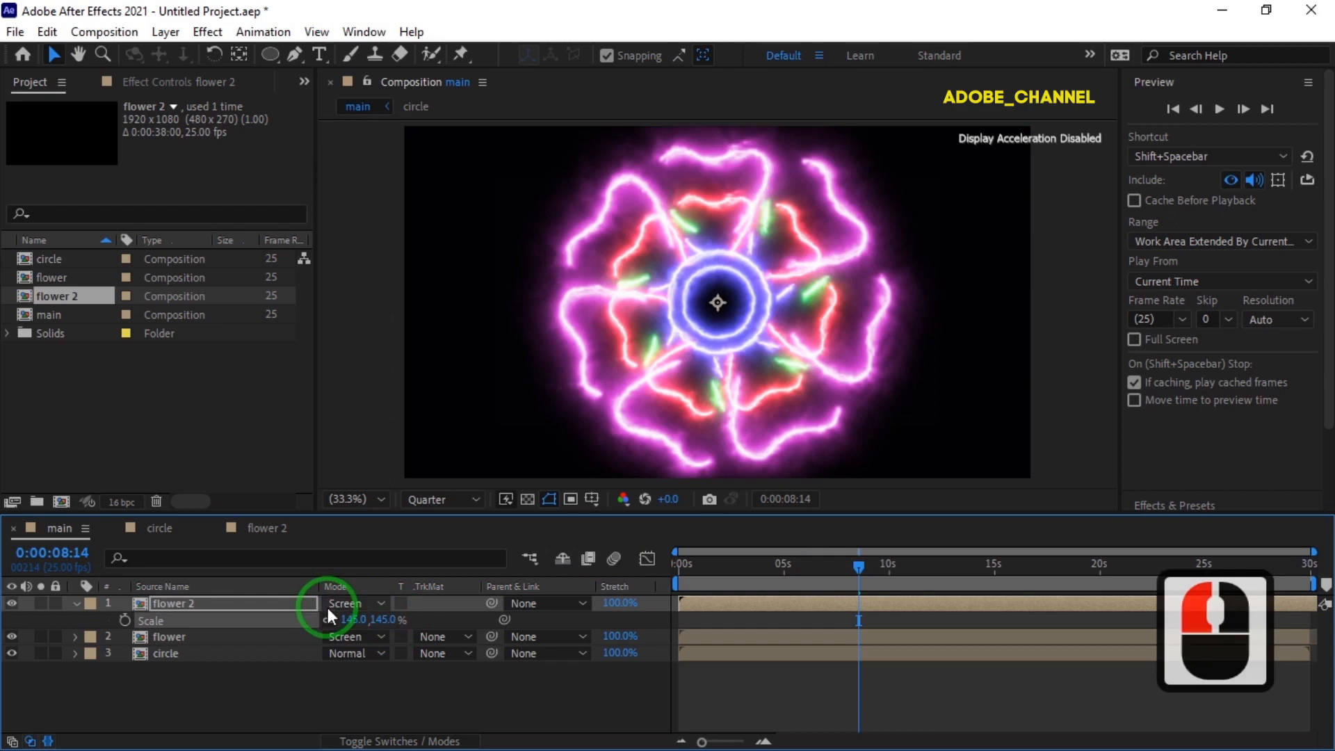
# Reveal the flower 2 layer's Opacity alongside Scale and reduce it to 51%.
pyautogui.click(178, 611)
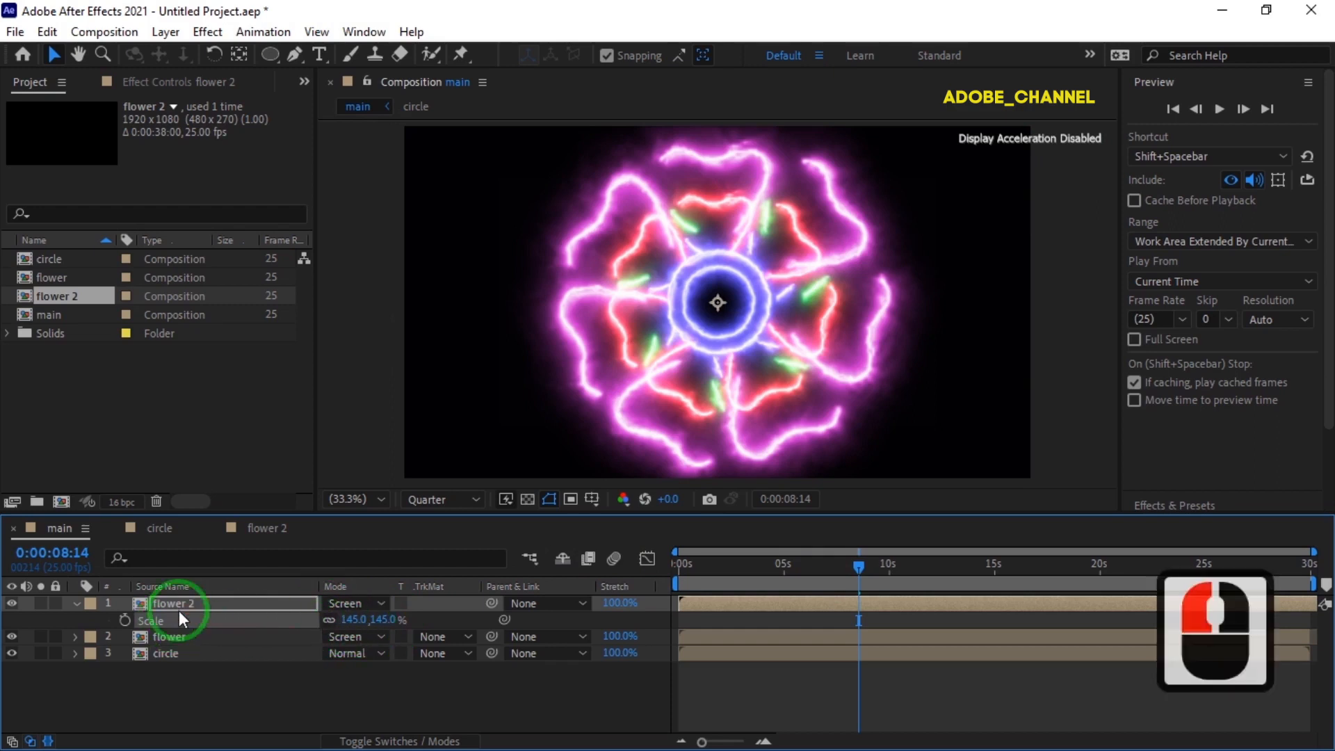
pyautogui.hotkey('shift', 't')
pyautogui.click(337, 637)
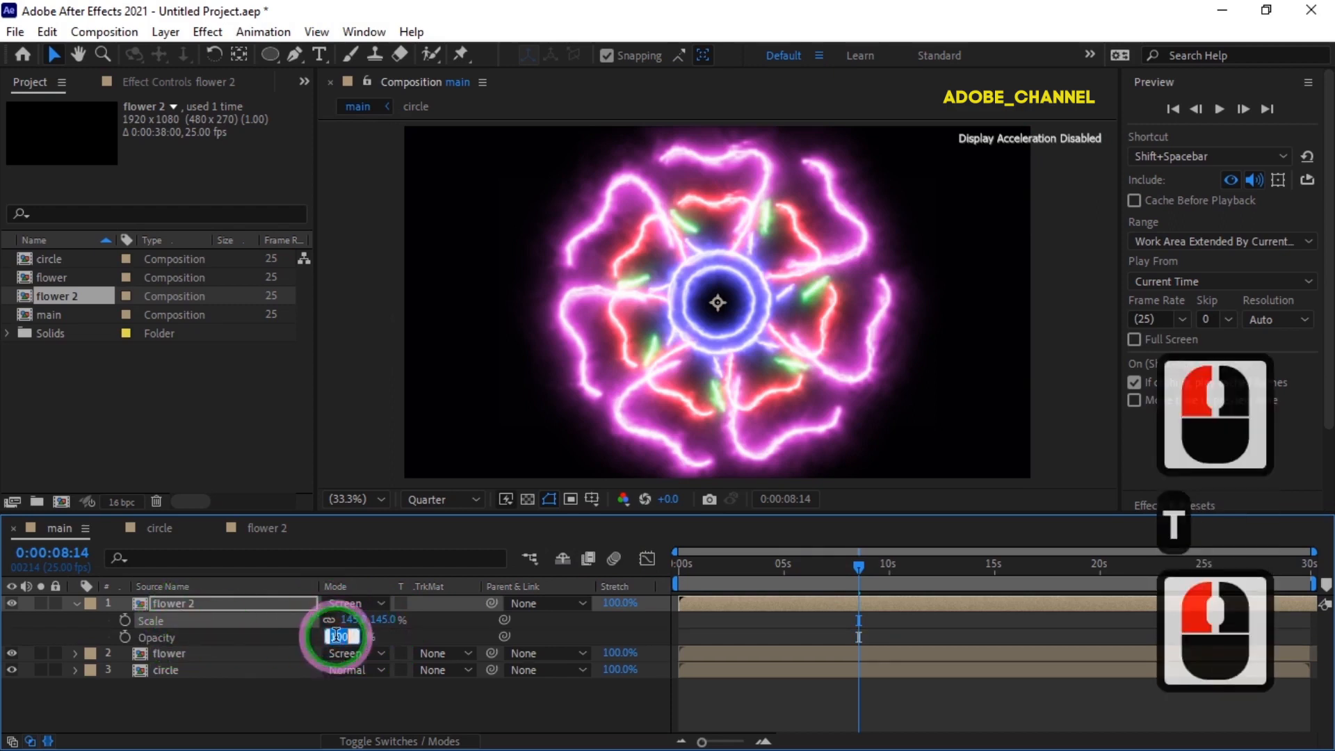
pyautogui.write('20')
pyautogui.press('Return')
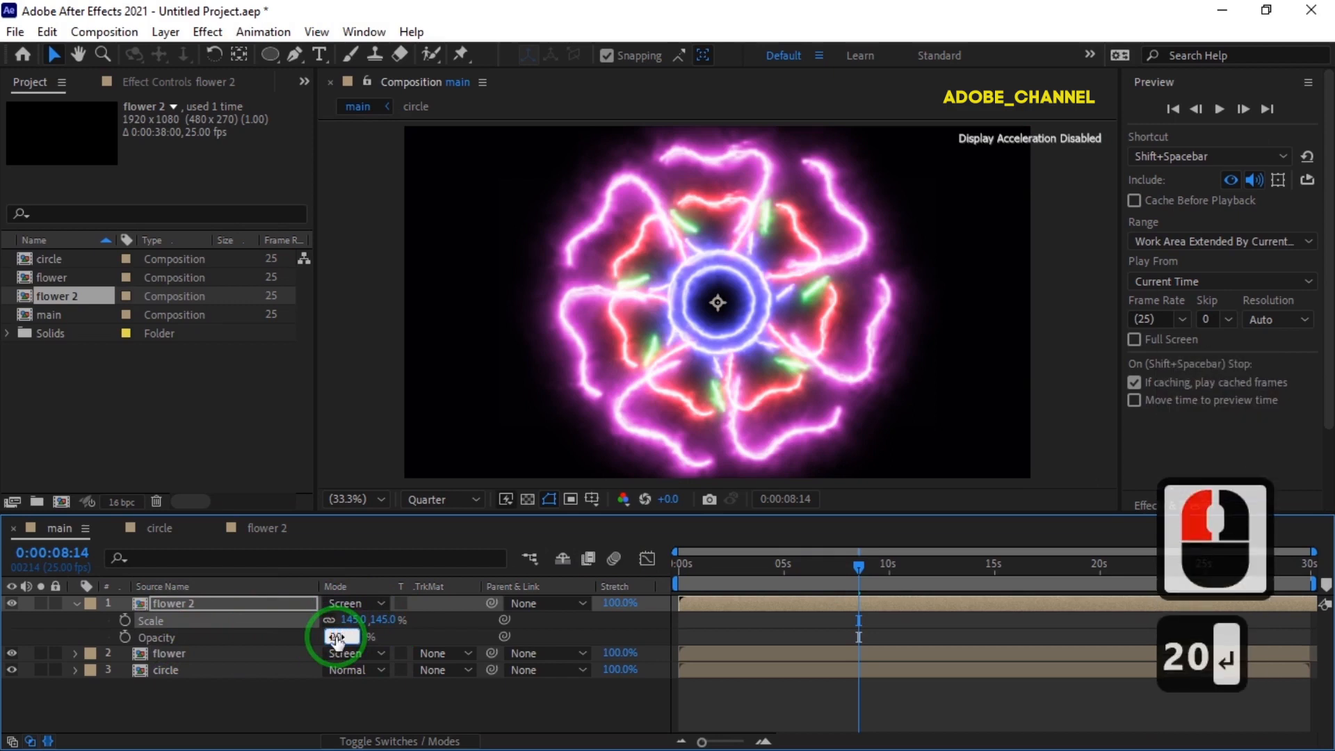
pyautogui.moveTo(332, 637); pyautogui.dragTo(356, 637)
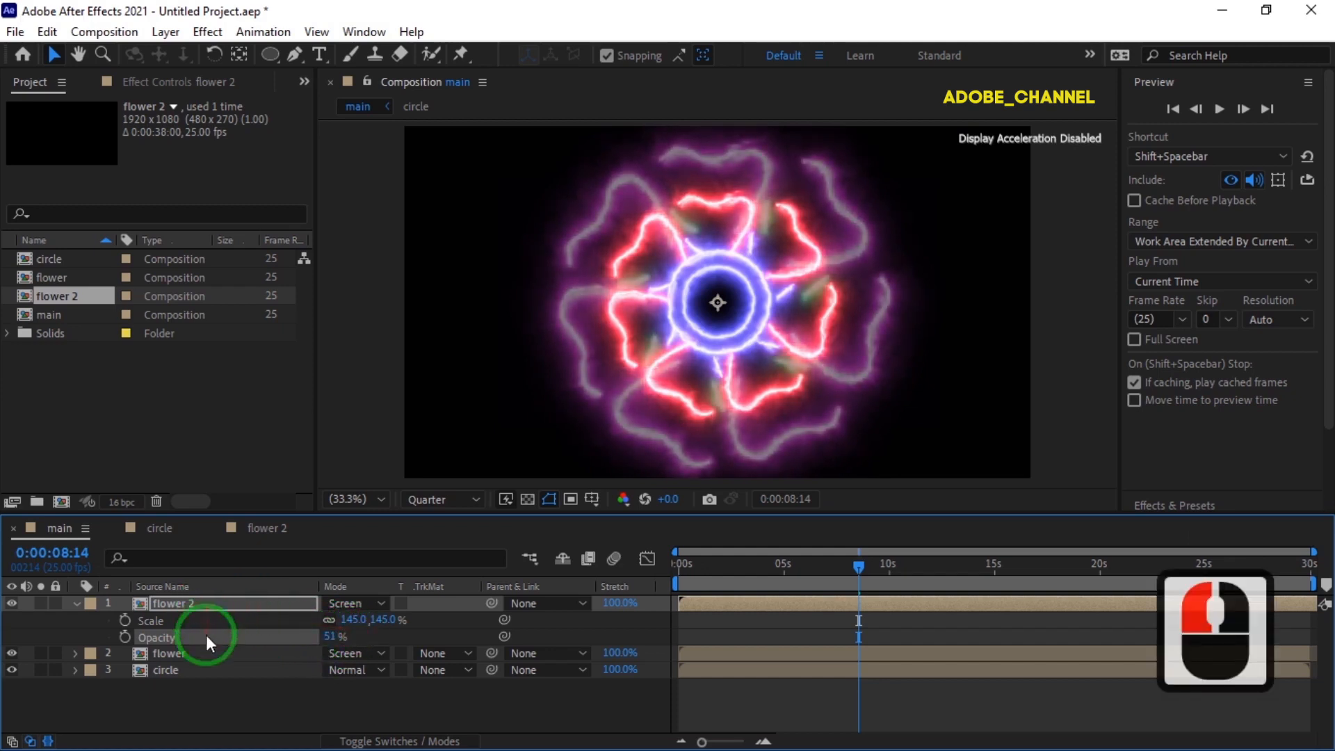
# Move the flower layer above flower 2 and preview the main composition from the start.
pyautogui.moveTo(212, 653); pyautogui.dragTo(223, 602)
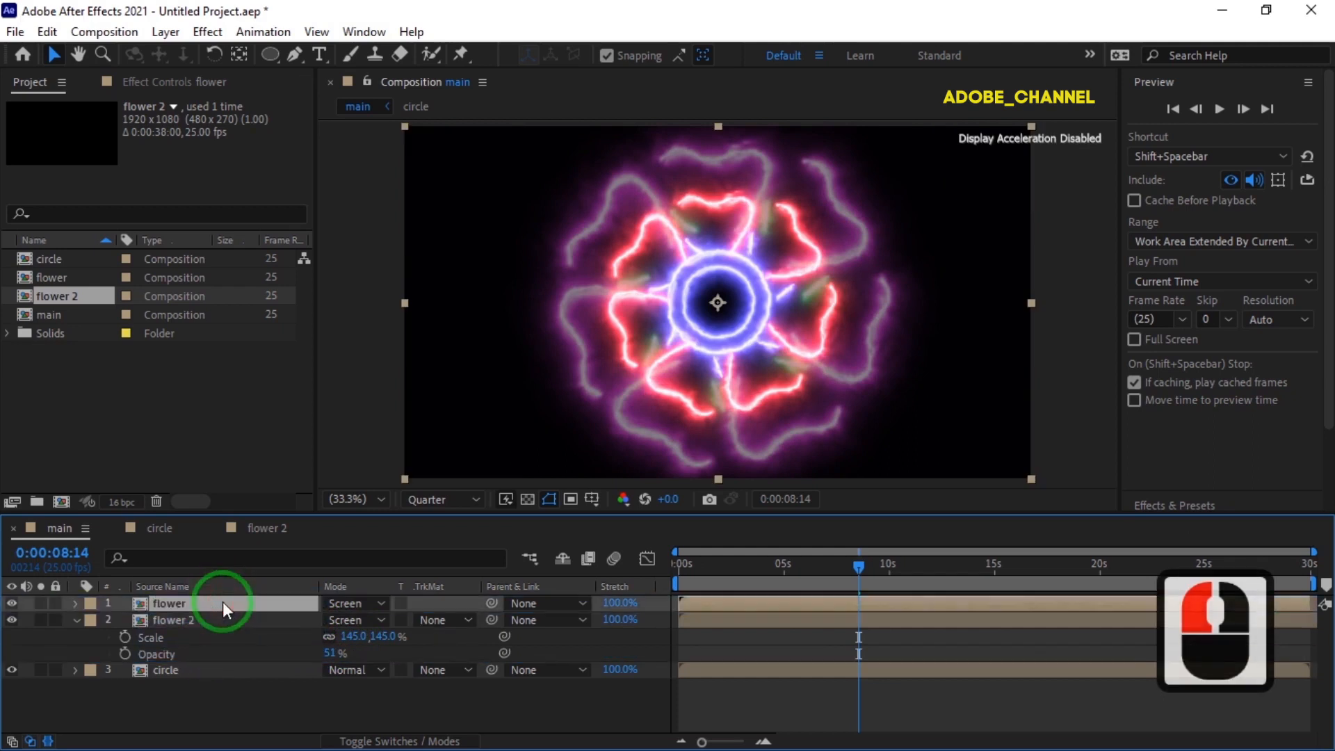
pyautogui.click(76, 621)
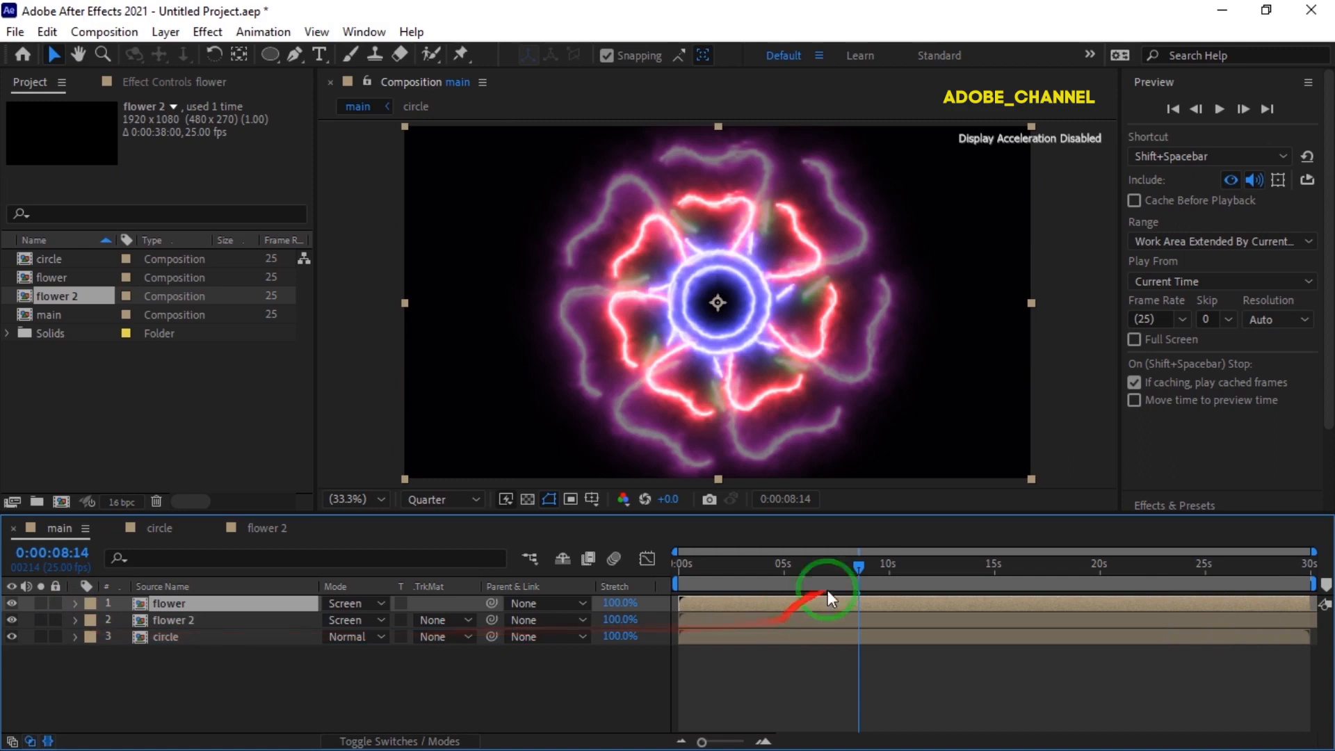
pyautogui.moveTo(859, 574); pyautogui.dragTo(679, 573)
pyautogui.click(1219, 109)
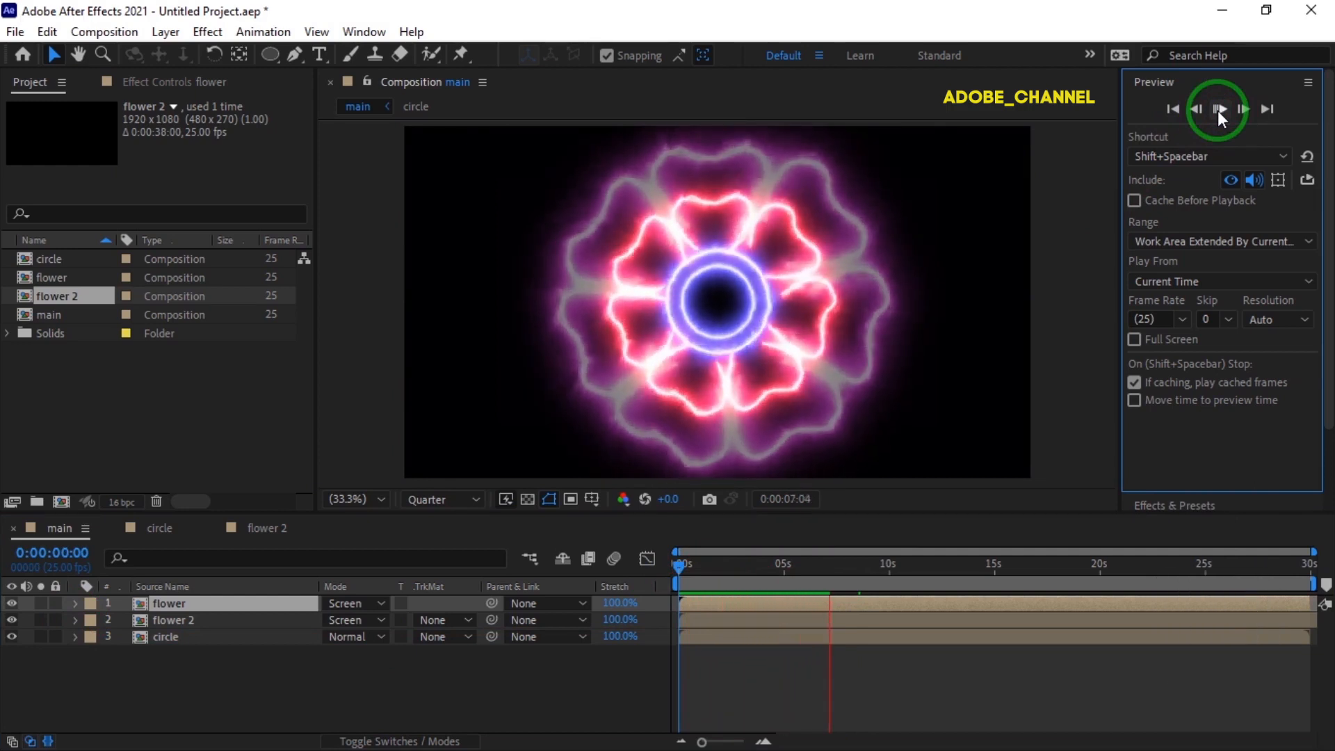
pyautogui.click(1217, 111)
pyautogui.click(1217, 110)
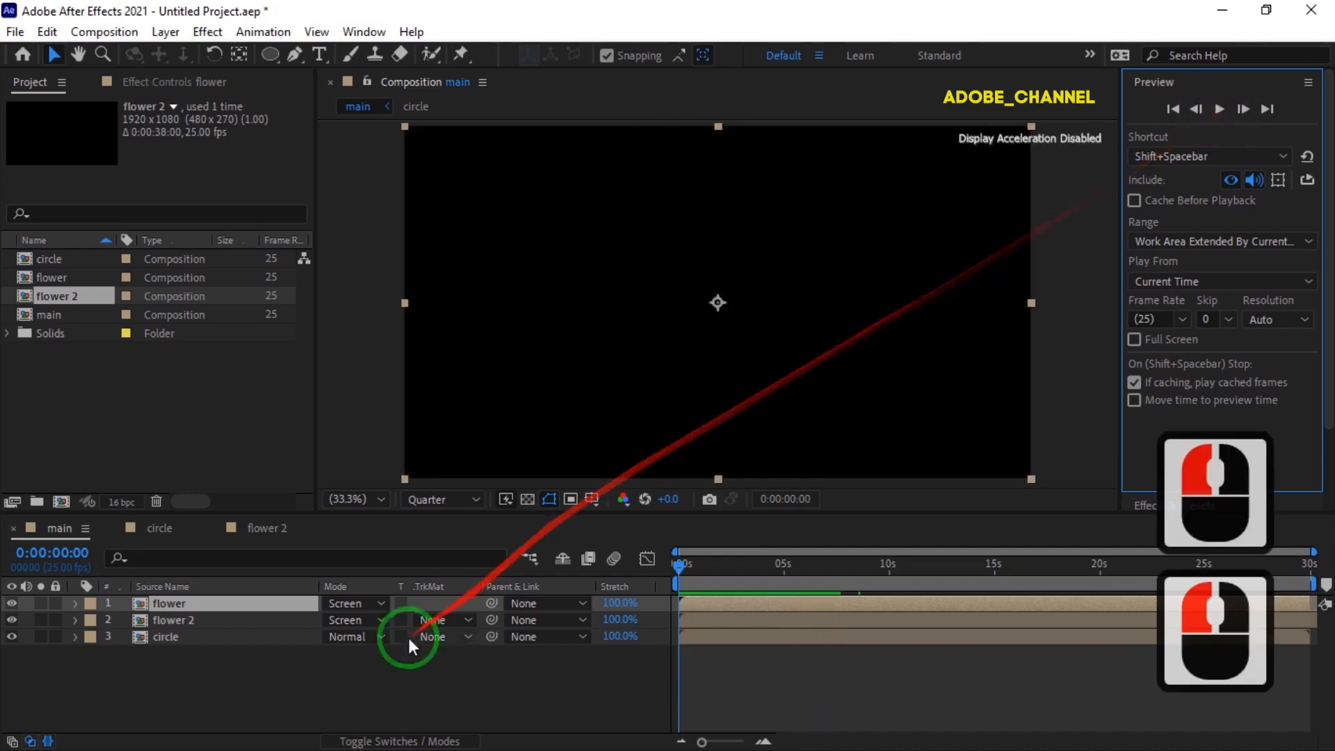
# Add a null object to the main composition and set a Rotation keyframe on it at the first frame.
pyautogui.rightClick(318, 679)
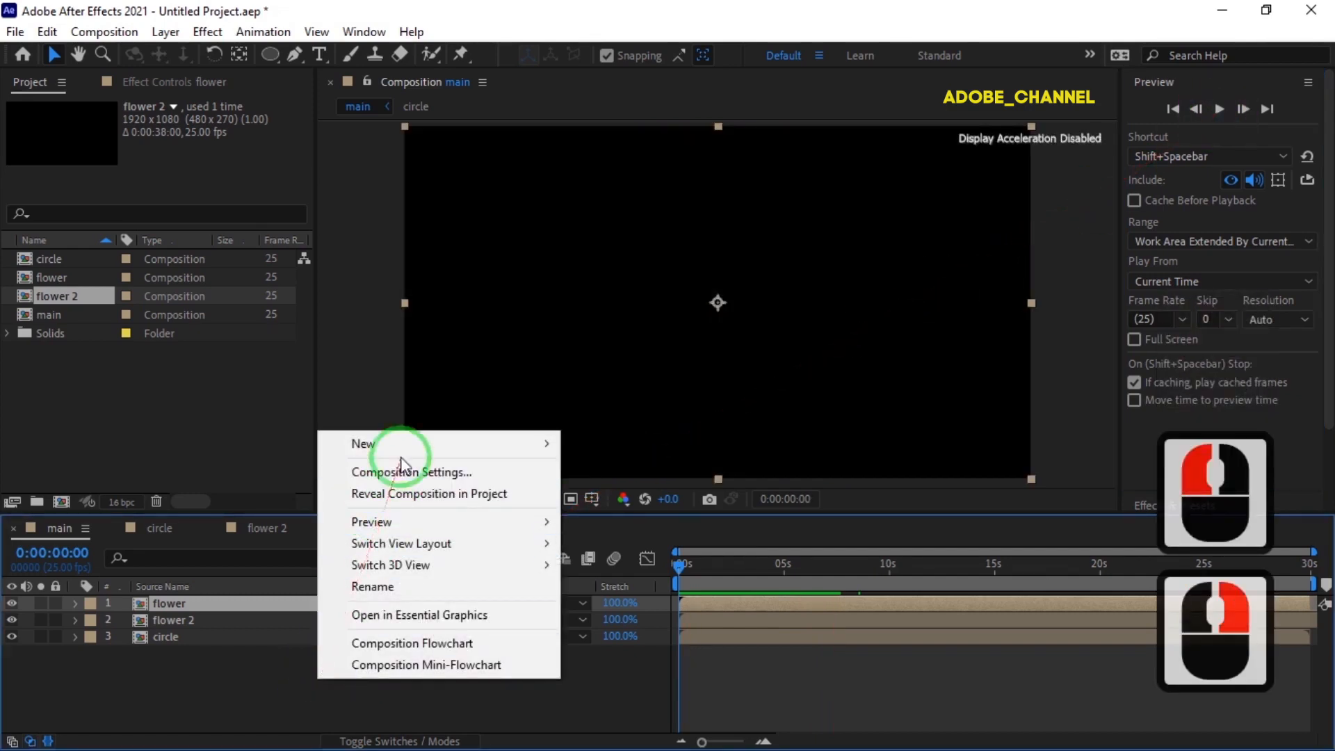
pyautogui.moveTo(404, 445)
pyautogui.click(635, 559)
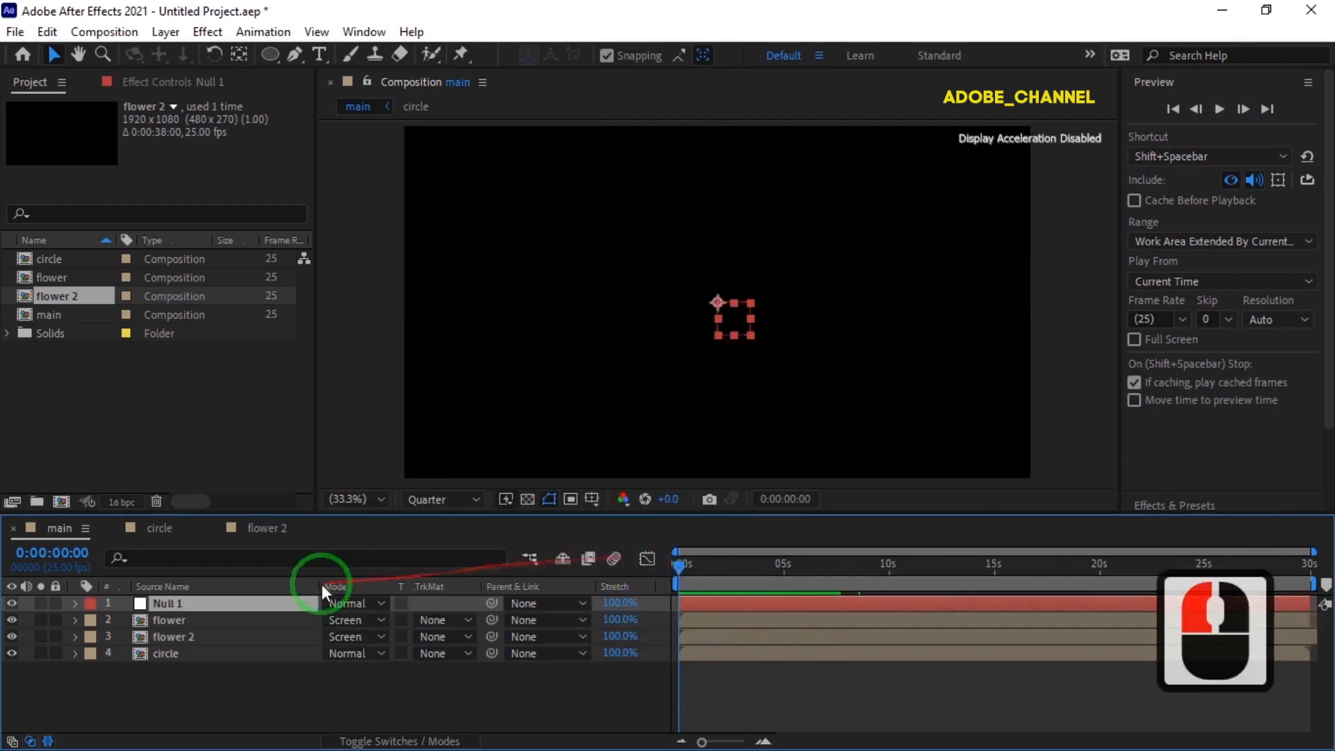
pyautogui.press('r')
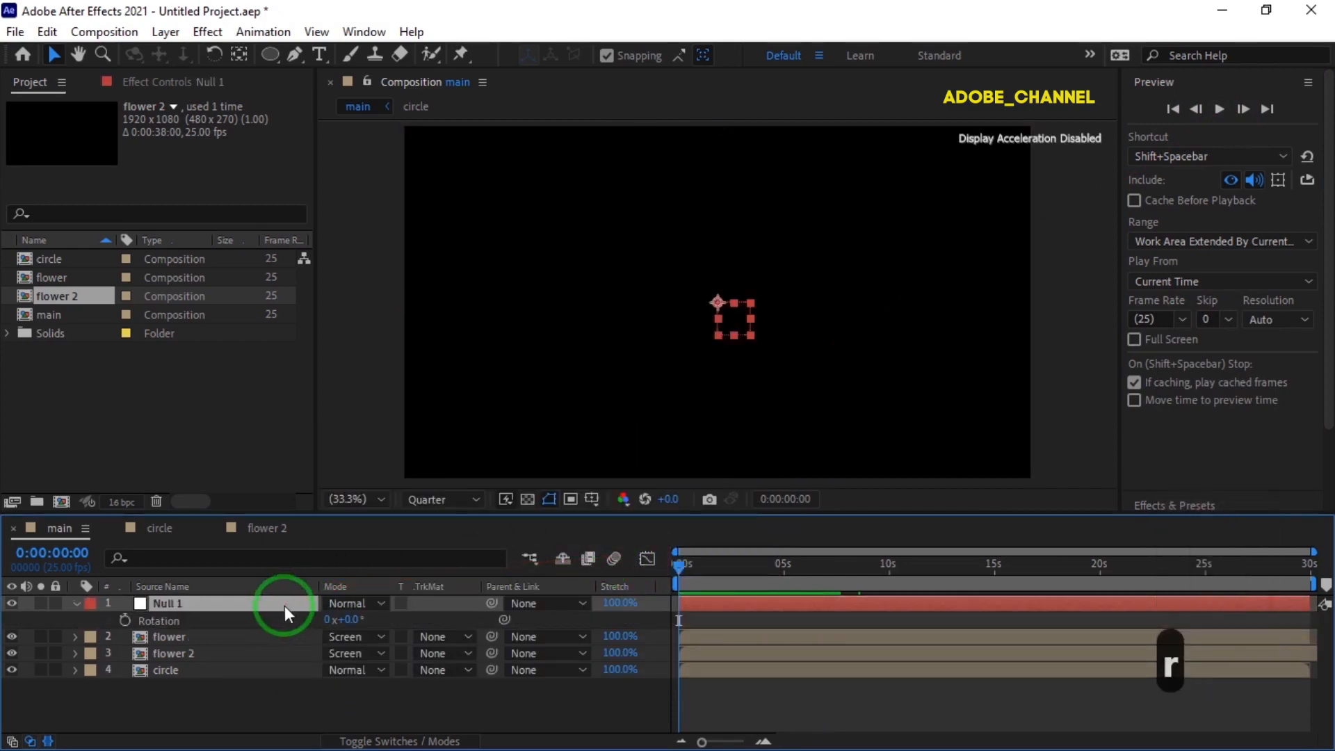
pyautogui.click(124, 619)
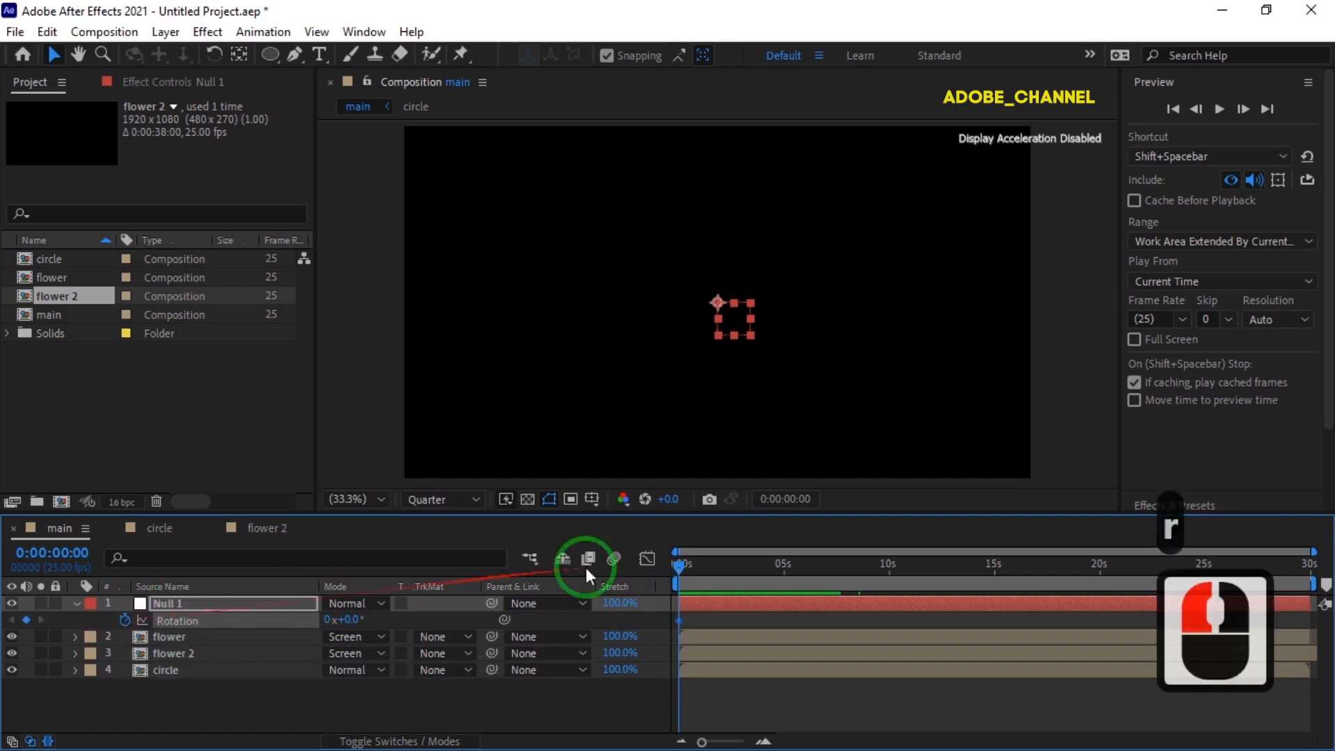
# Set the null's Rotation to 3 full revolutions at 0:00:22:00.
pyautogui.moveTo(677, 565); pyautogui.dragTo(1141, 568)
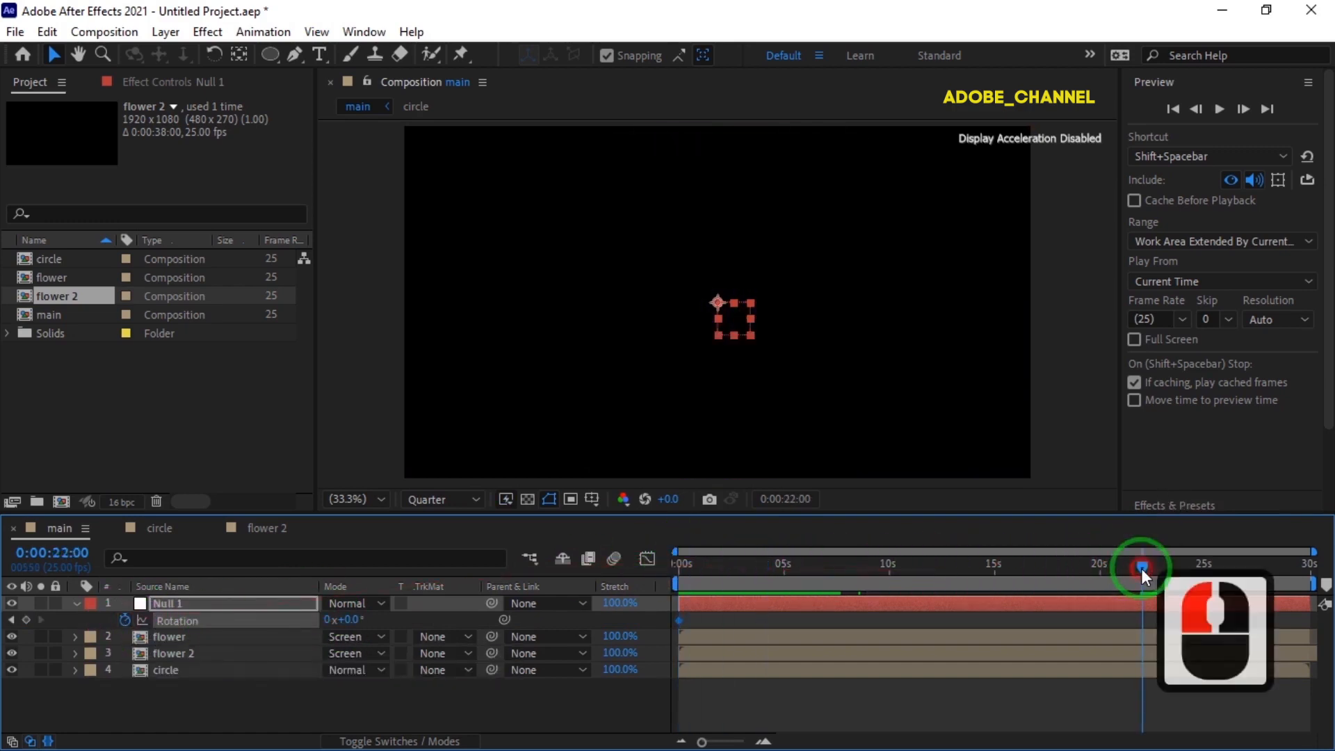
pyautogui.tripleClick(330, 620)
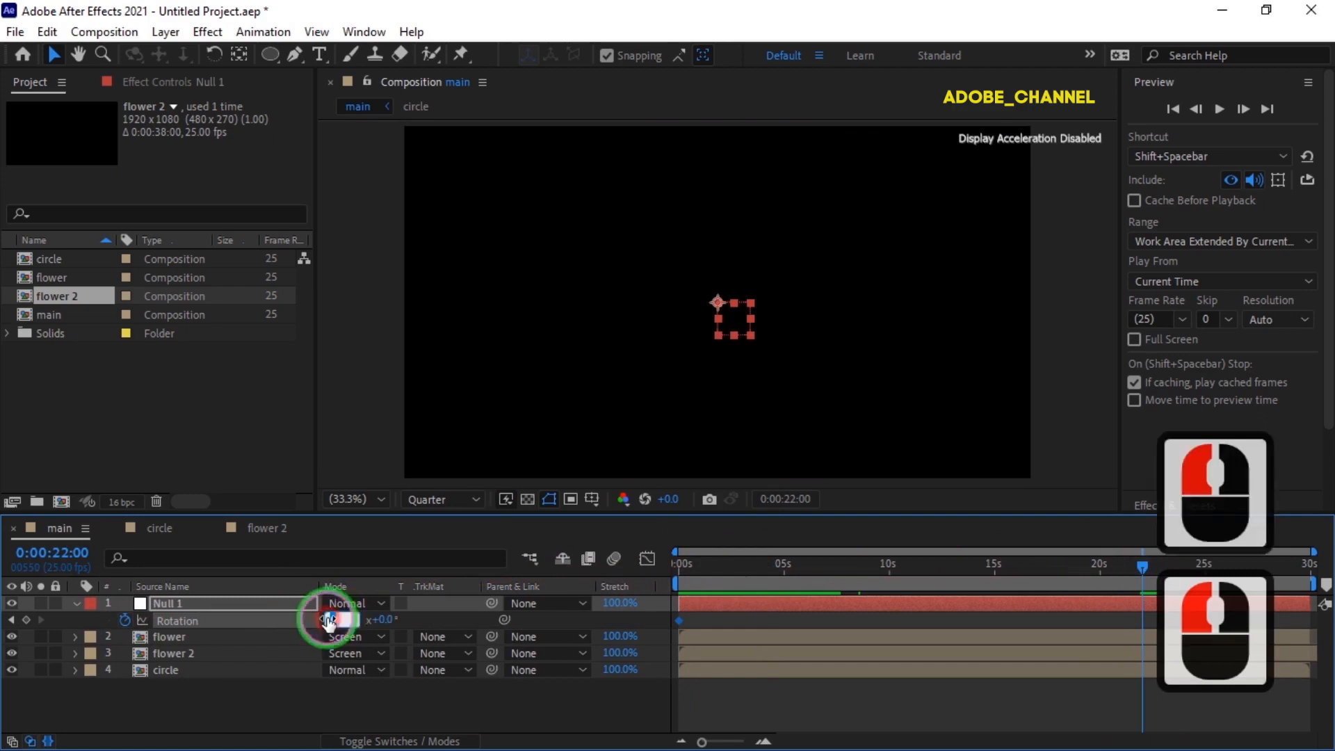
pyautogui.write('2')
pyautogui.press('Return')
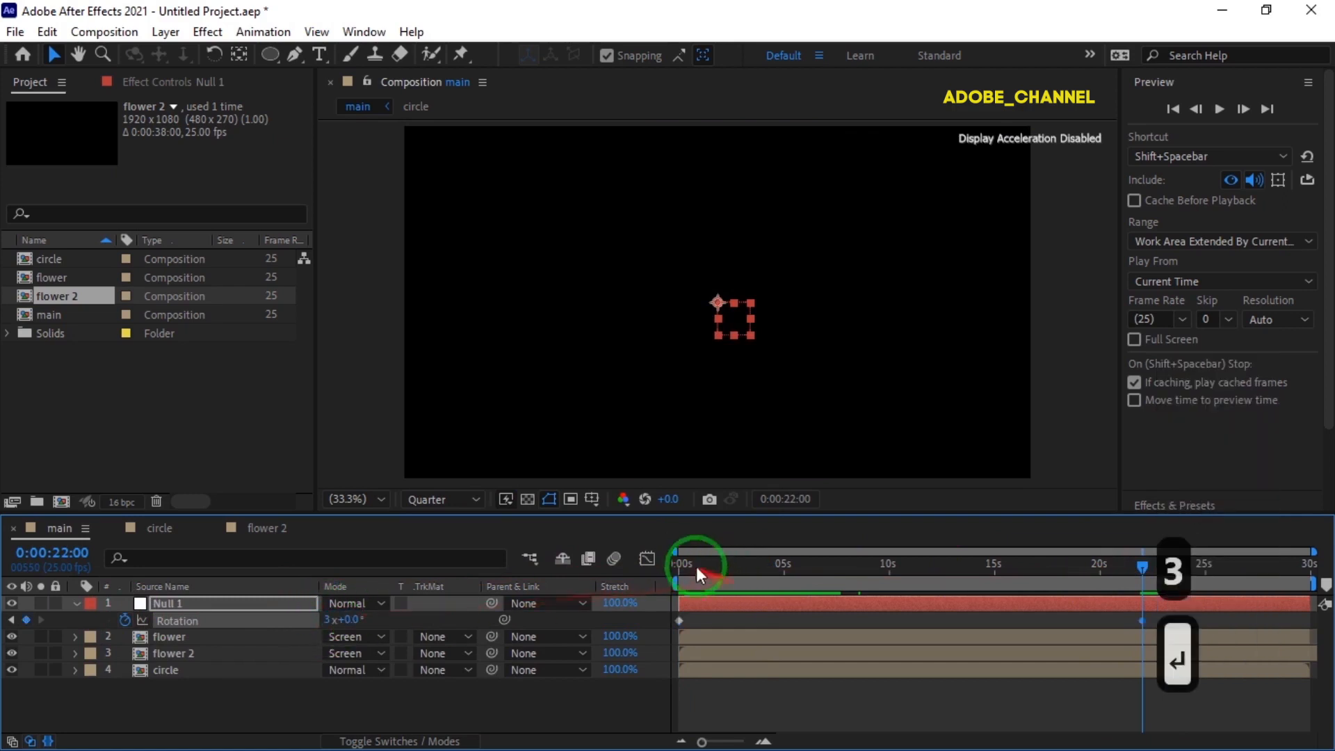
# Parent the flower, flower 2 and circle layers to the null near the start of the timeline.
pyautogui.click(678, 561)
pyautogui.moveTo(190, 694); pyautogui.dragTo(215, 641)
pyautogui.moveTo(486, 637); pyautogui.dragTo(215, 601)
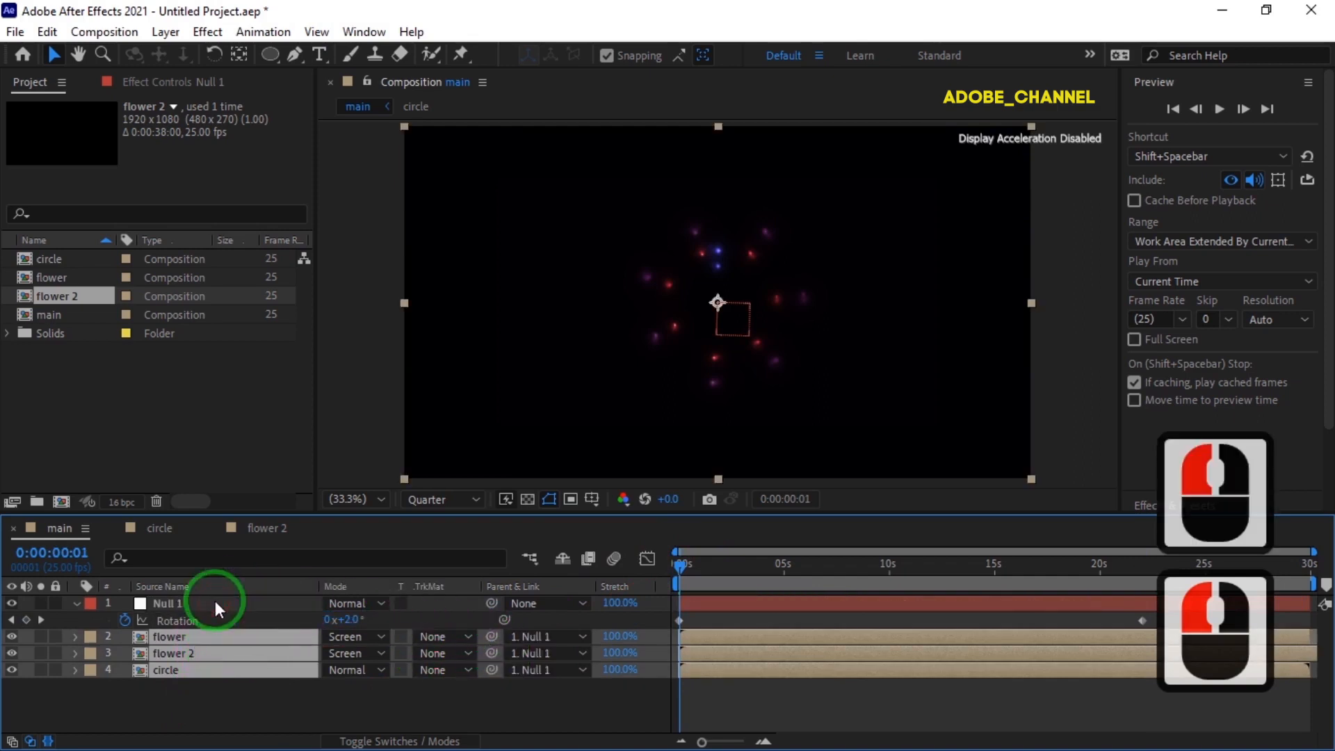
# Deselect the layers and preview the rotating flower animation from the first frame.
pyautogui.click(678, 564)
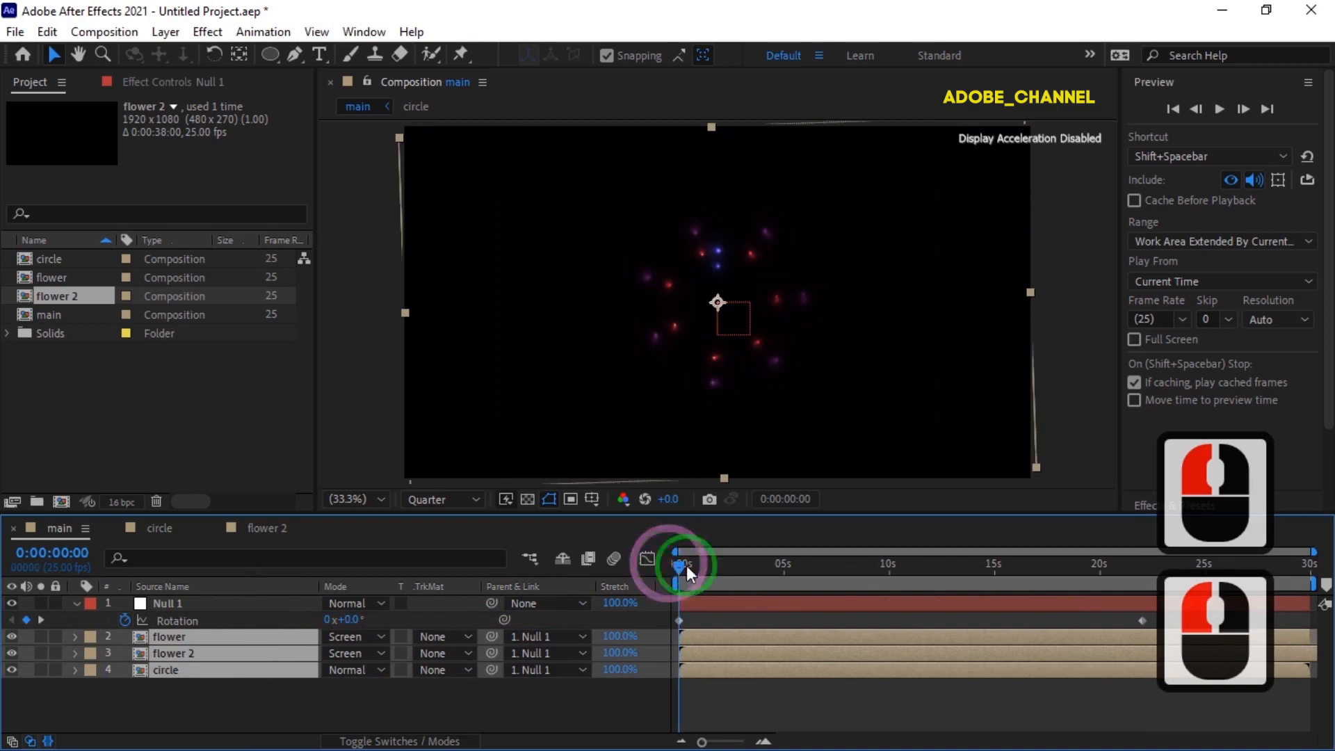
pyautogui.click(1218, 110)
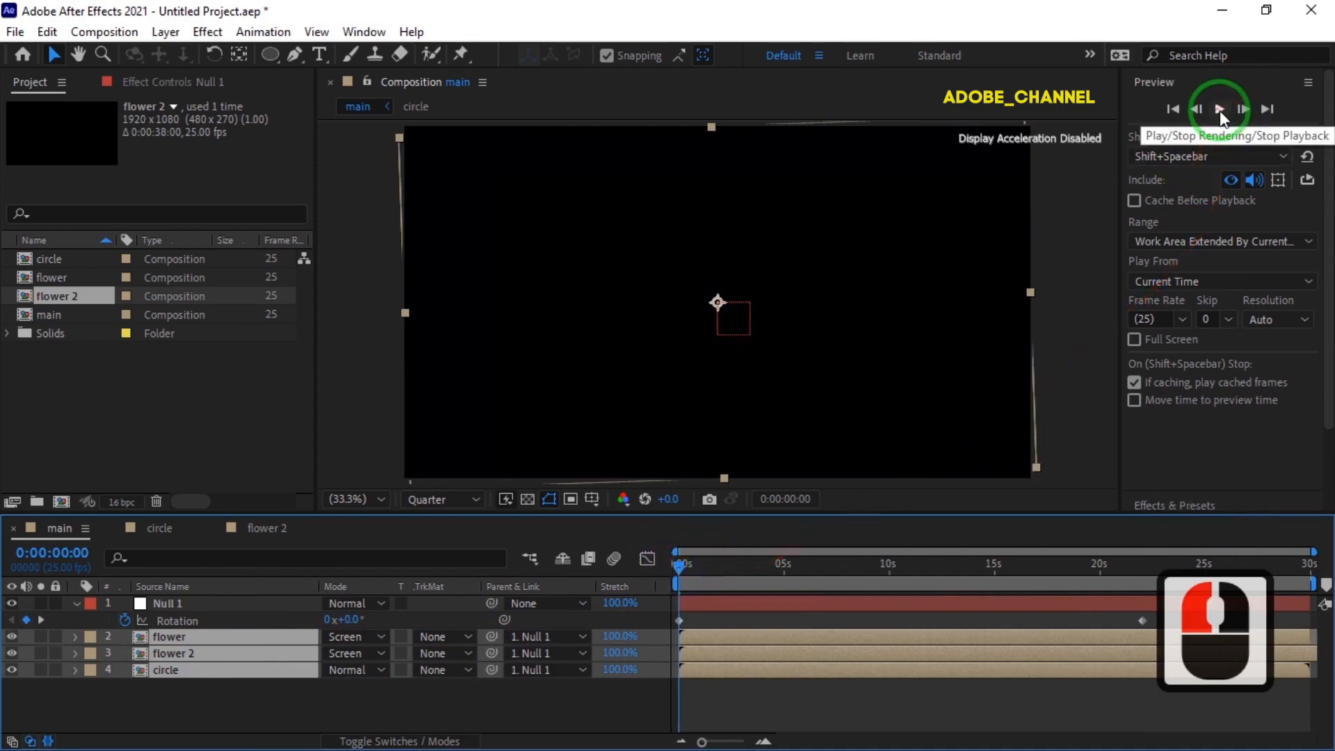
pyautogui.click(292, 691)
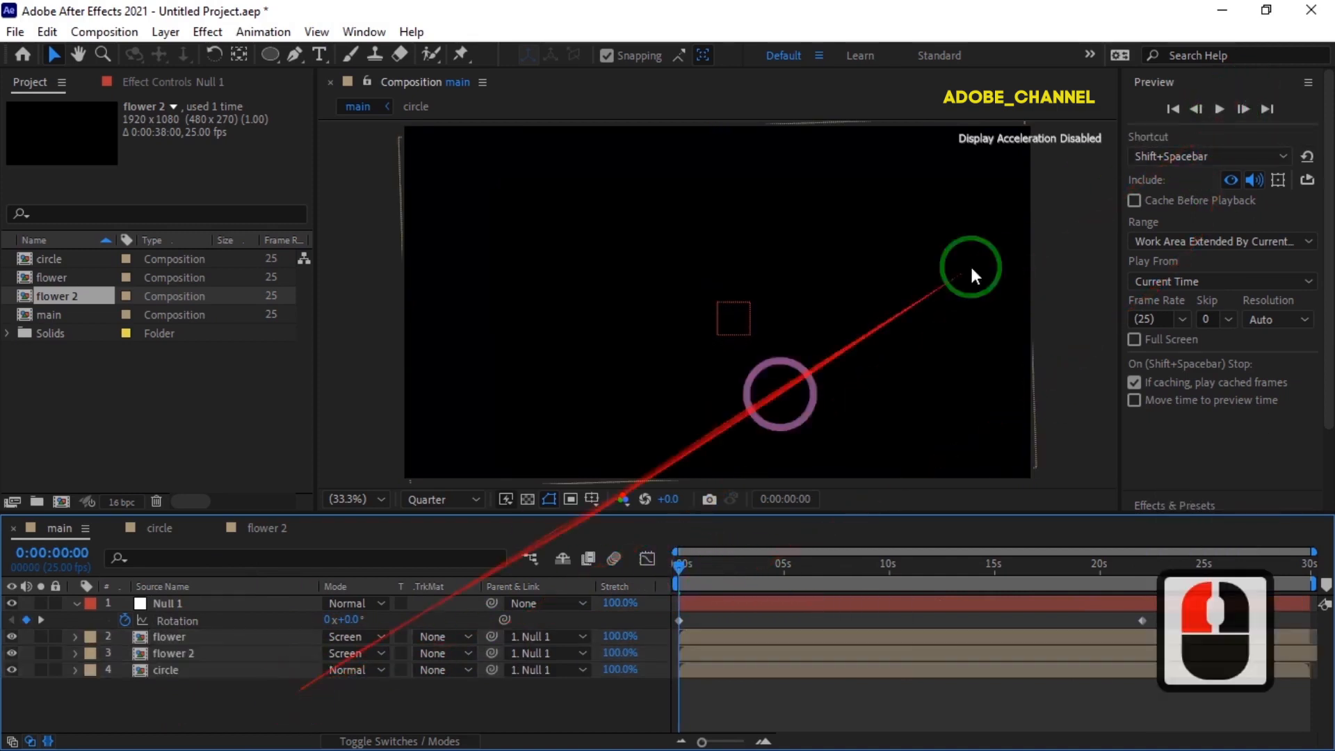
pyautogui.click(1221, 110)
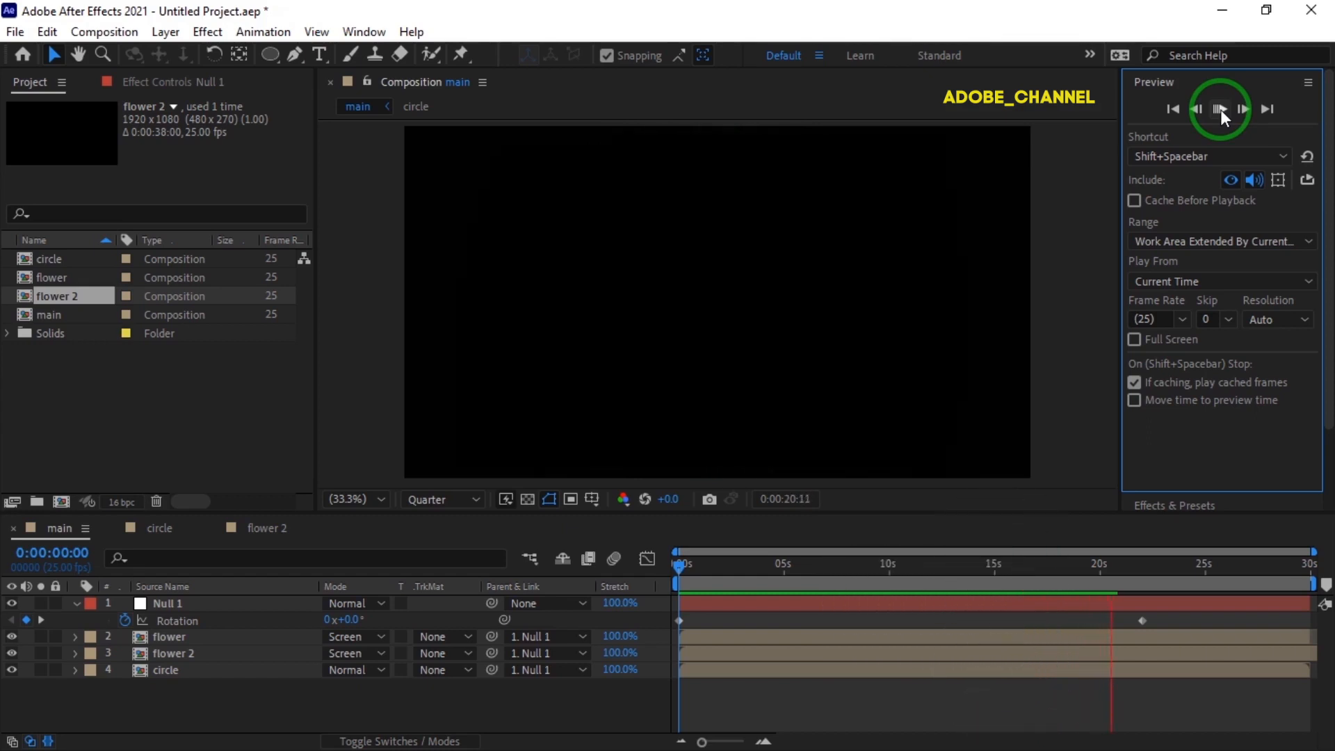
pyautogui.click(1221, 110)
pyautogui.click(1220, 110)
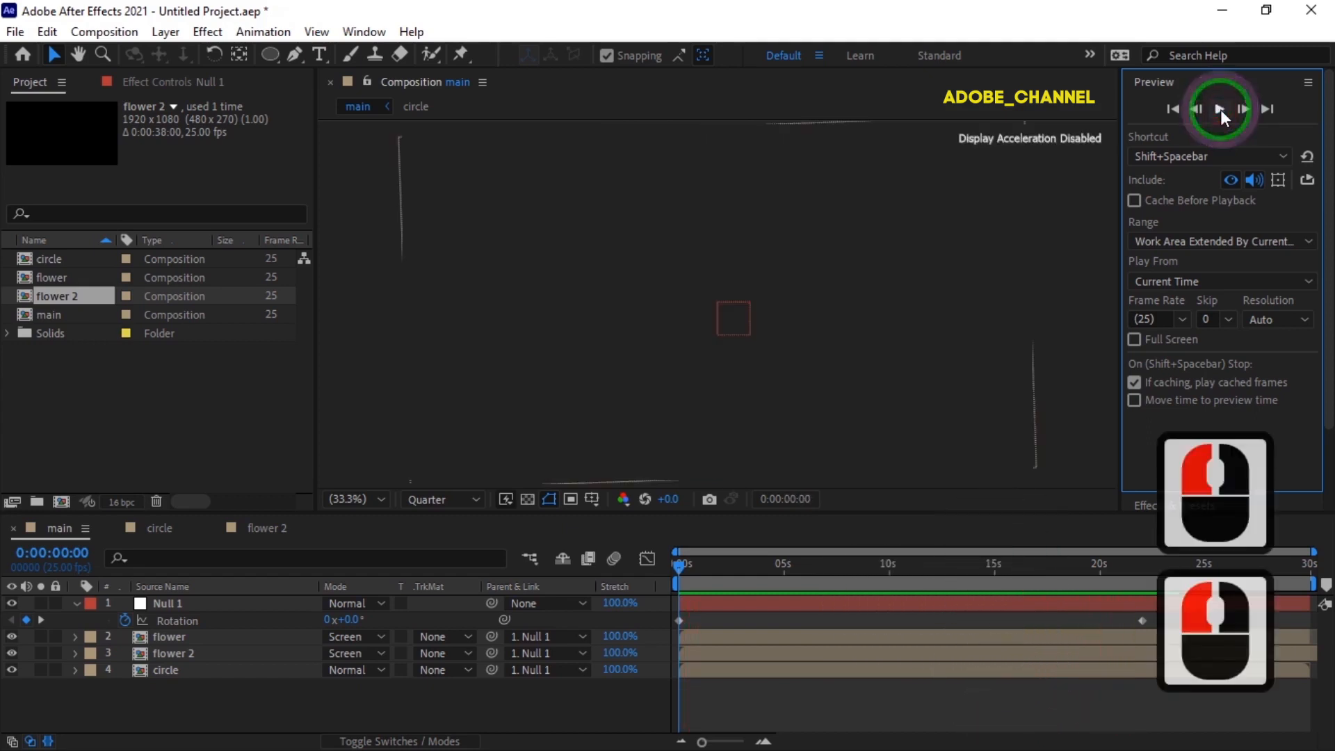